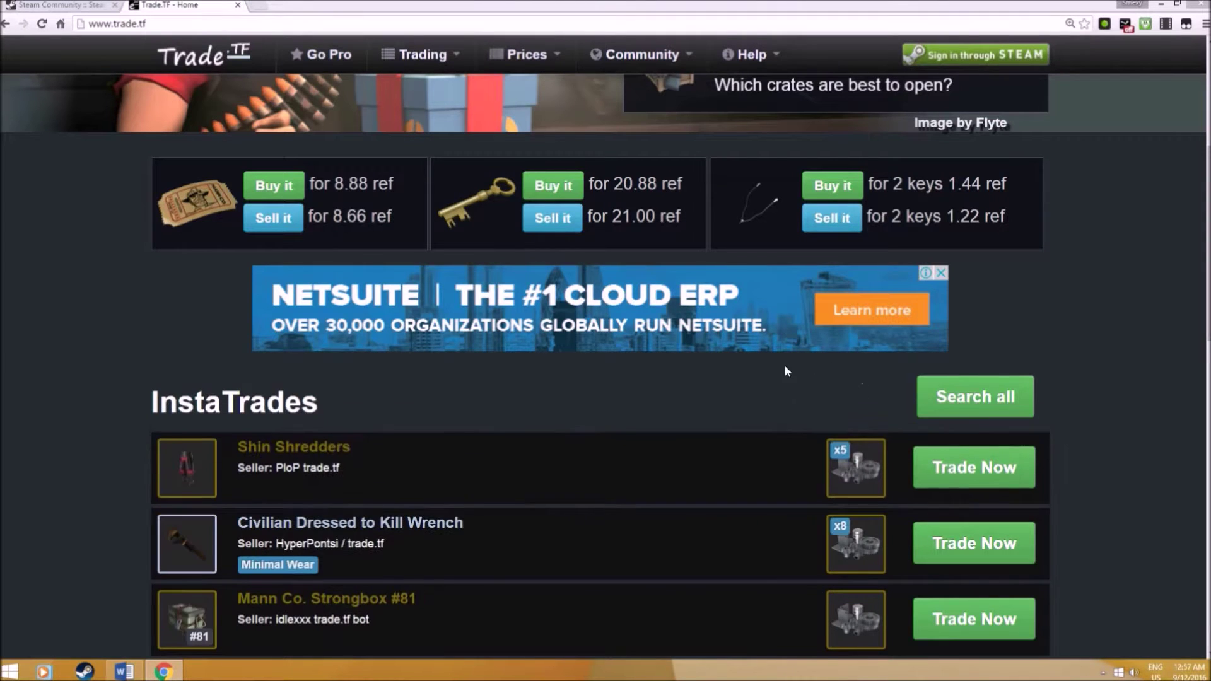
Sign in to Trade.TF through Steam, then return to the home page past the Steam Alerts promo
left_click(977, 63)
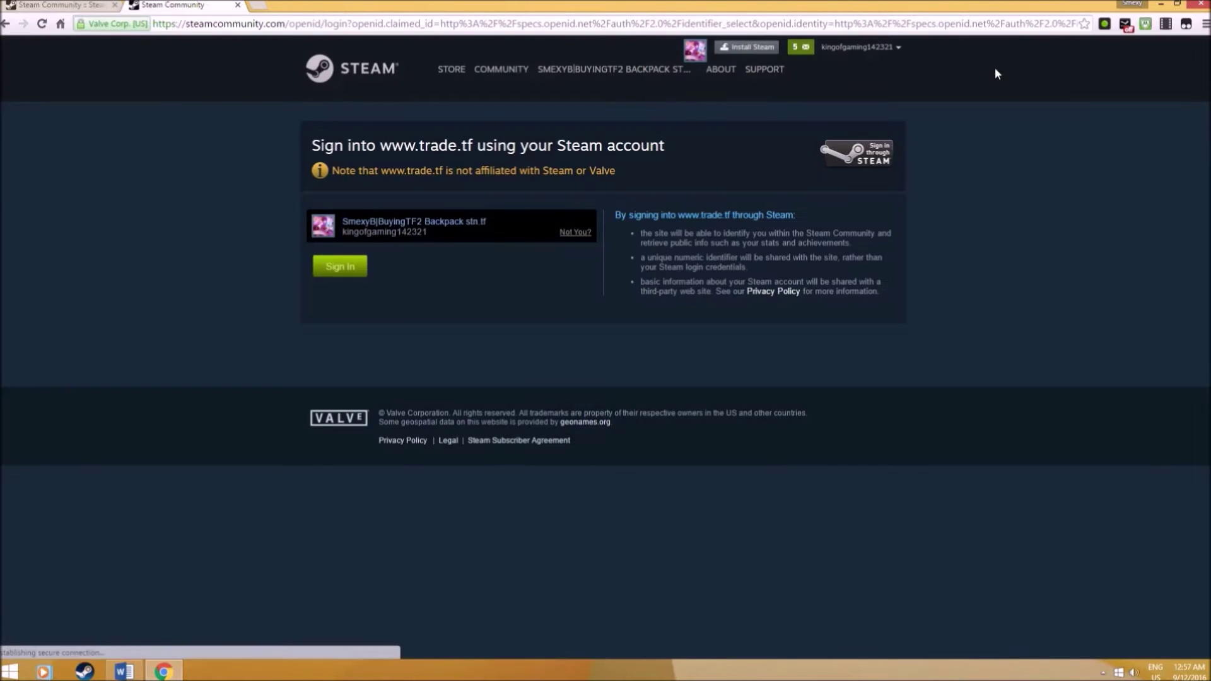
left_click(335, 269)
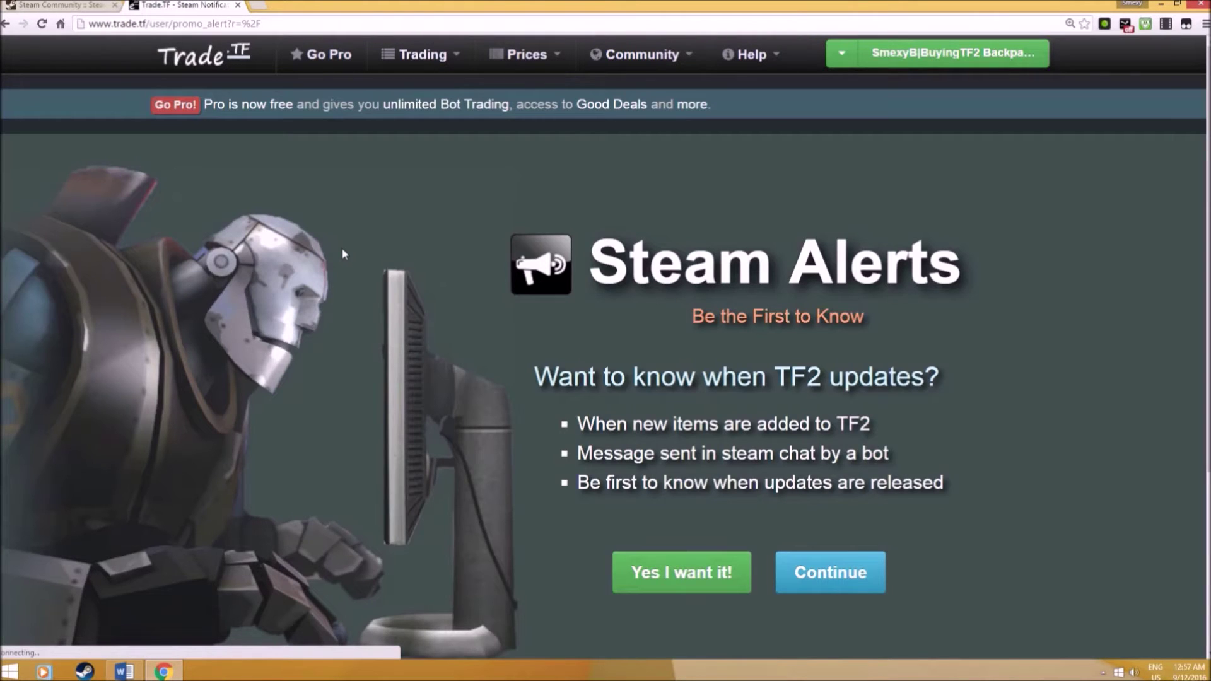
scroll(328, 170, "down", 1)
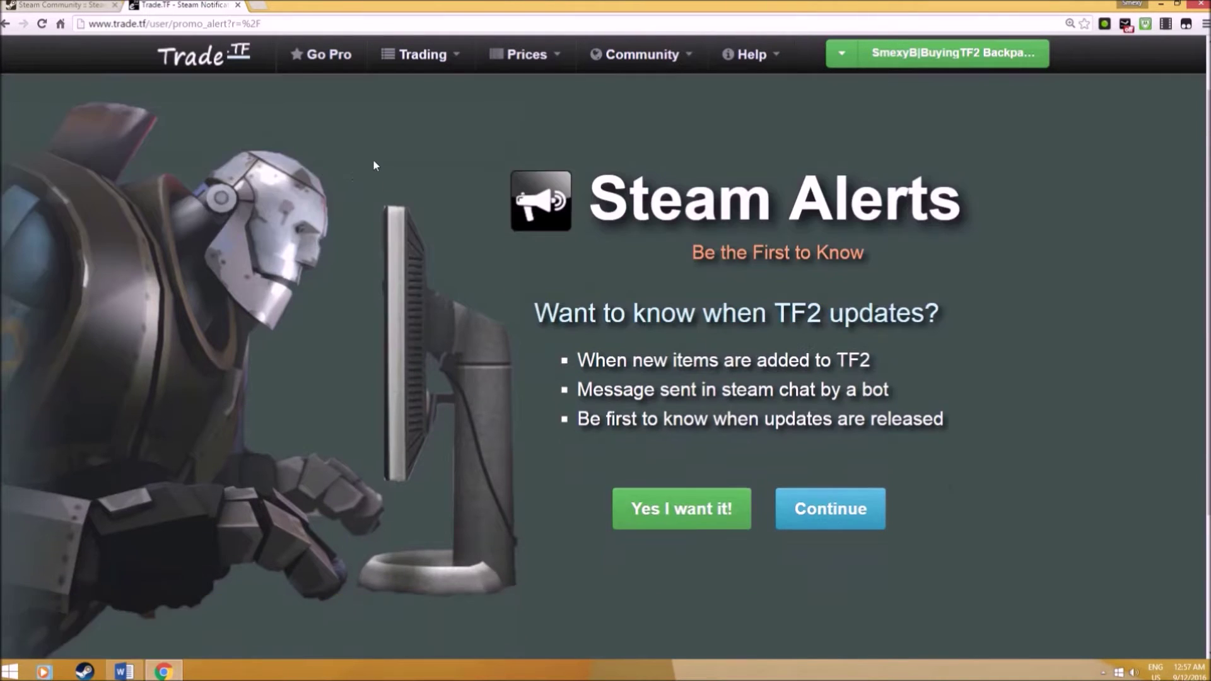
scroll(373, 165, "up", 1)
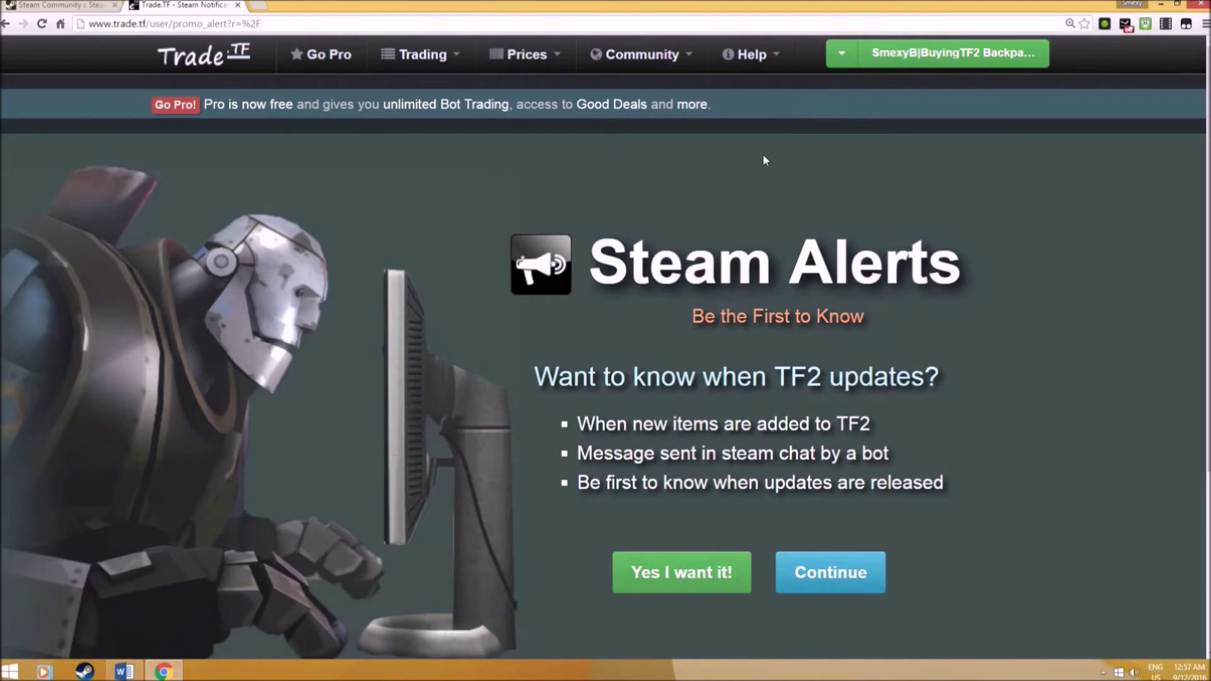
left_click(253, 54)
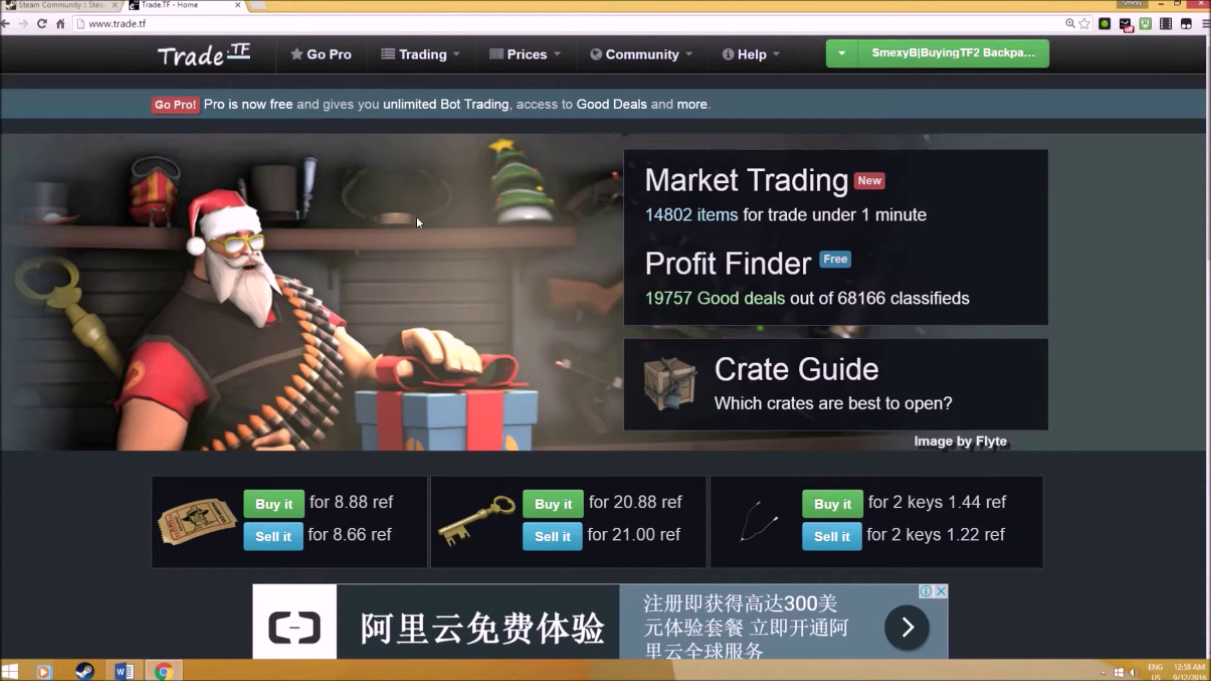
Open the Mann Co. key's 'Buy it' and 'Sell it' listings in two new browser tabs
scroll(426, 289, "down", 4)
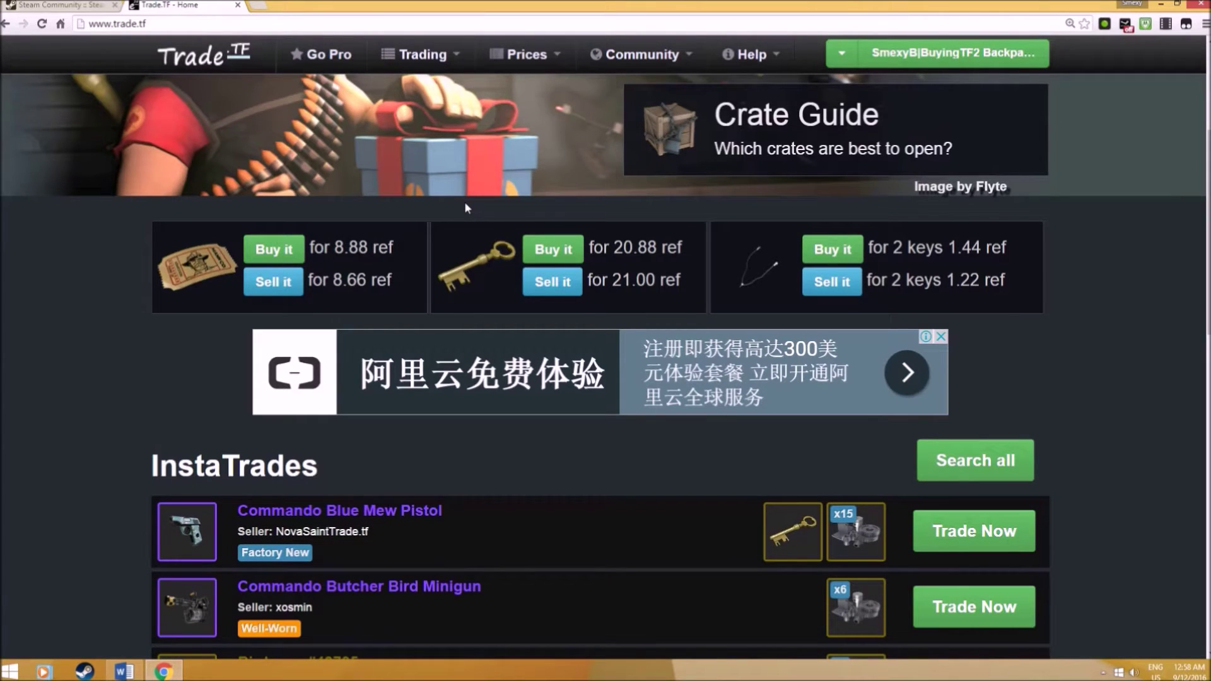
right_click(550, 250)
left_click(583, 256)
right_click(566, 282)
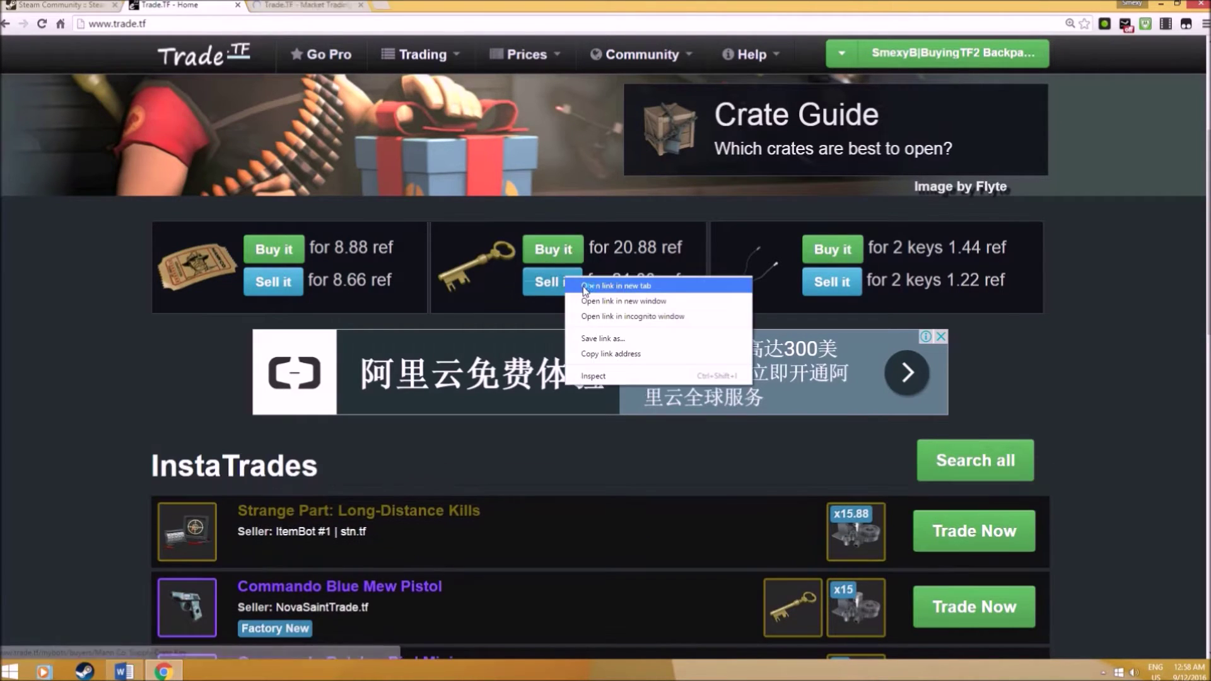
left_click(583, 288)
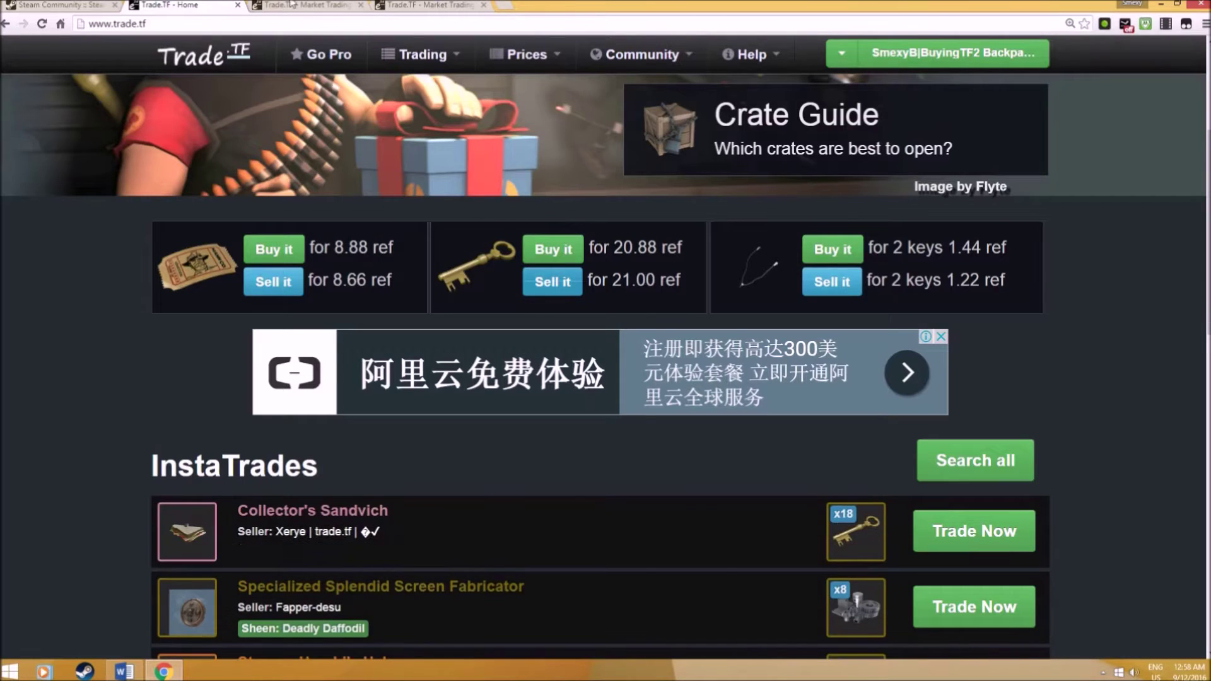
Flip between the key sellers and buyers tabs, scrolling through each listing's prices
key("ctrl+Tab")
scroll(504, 267, "down", 2)
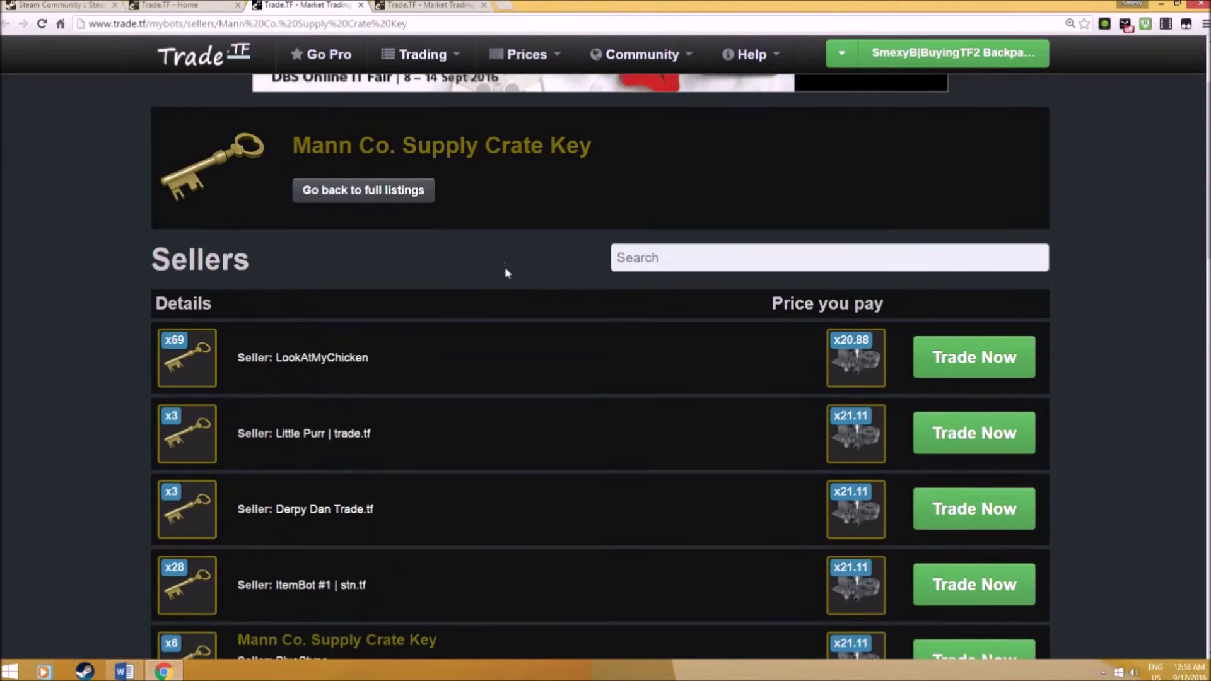
scroll(506, 272, "down", 1)
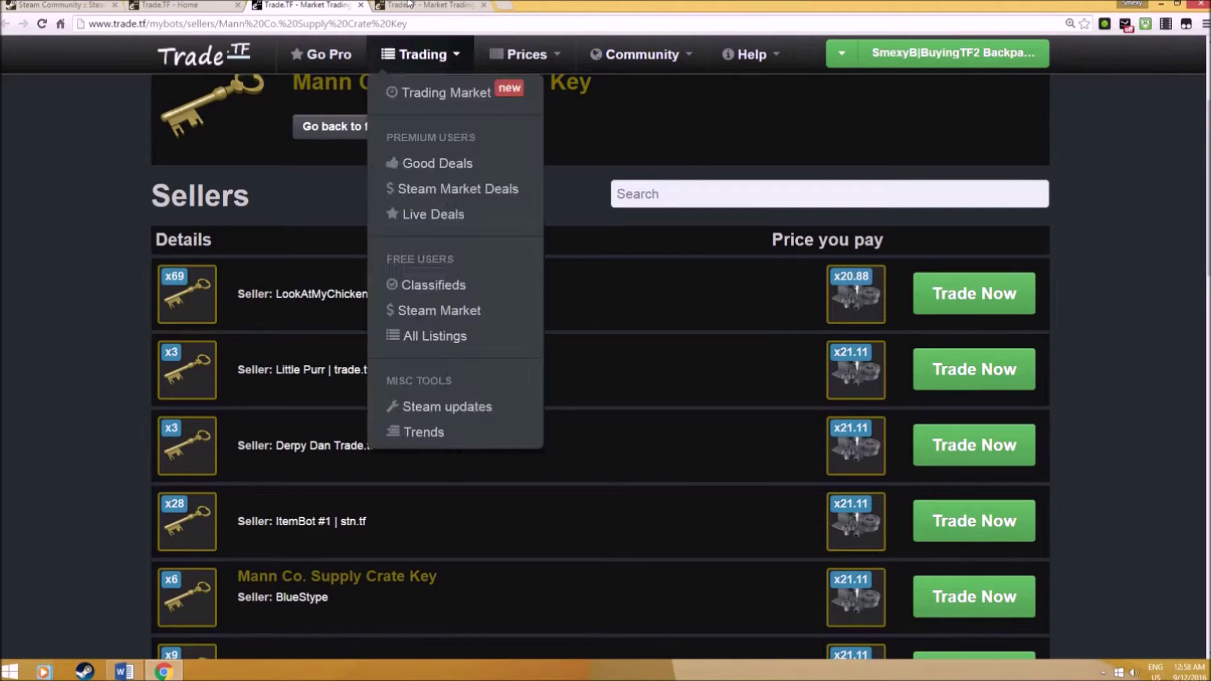
left_click(429, 5)
scroll(496, 333, "down", 4)
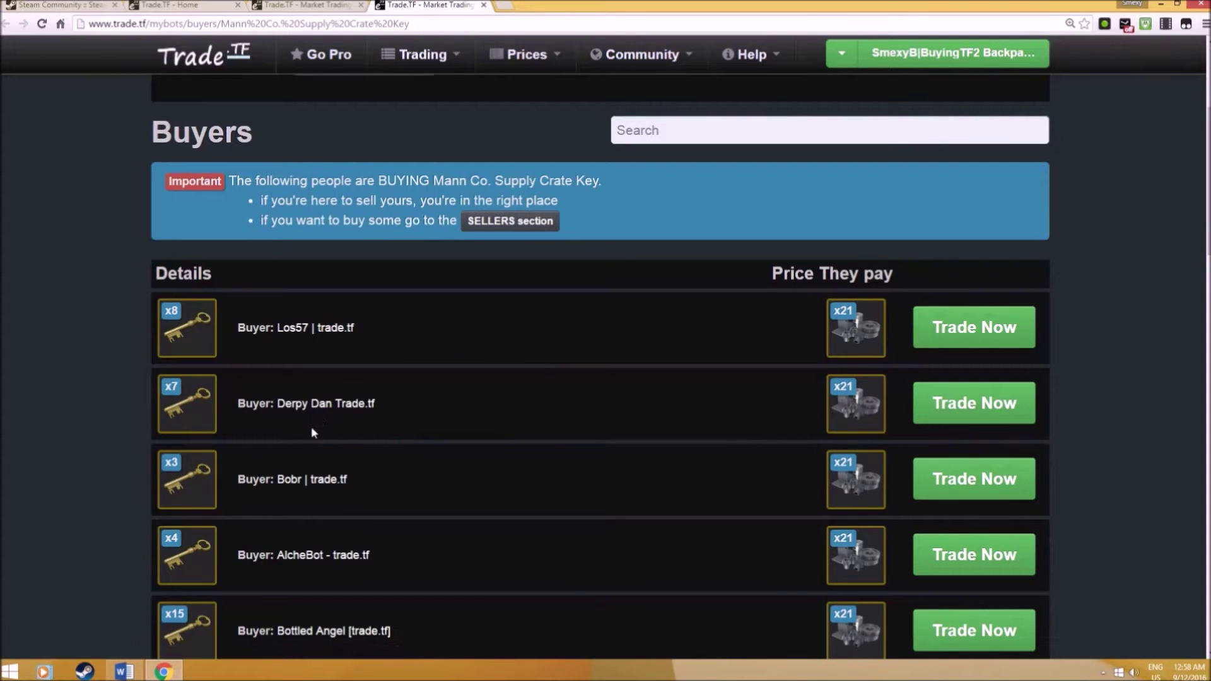
left_click(277, 5)
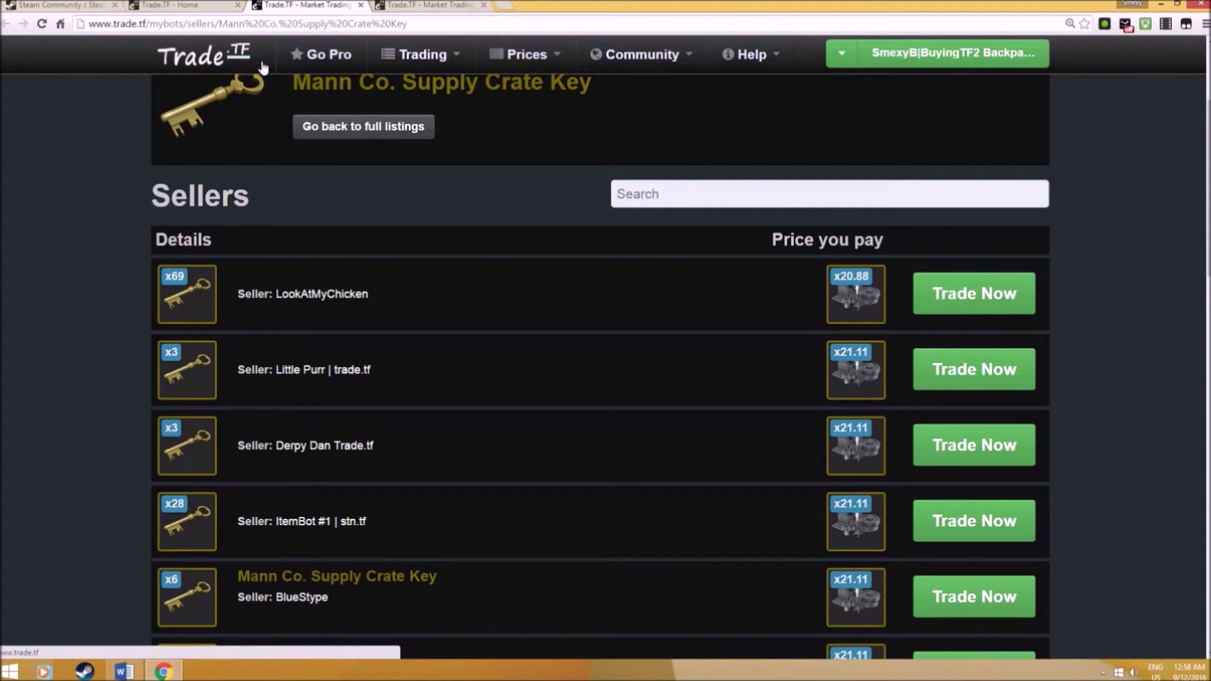
left_click(174, 6)
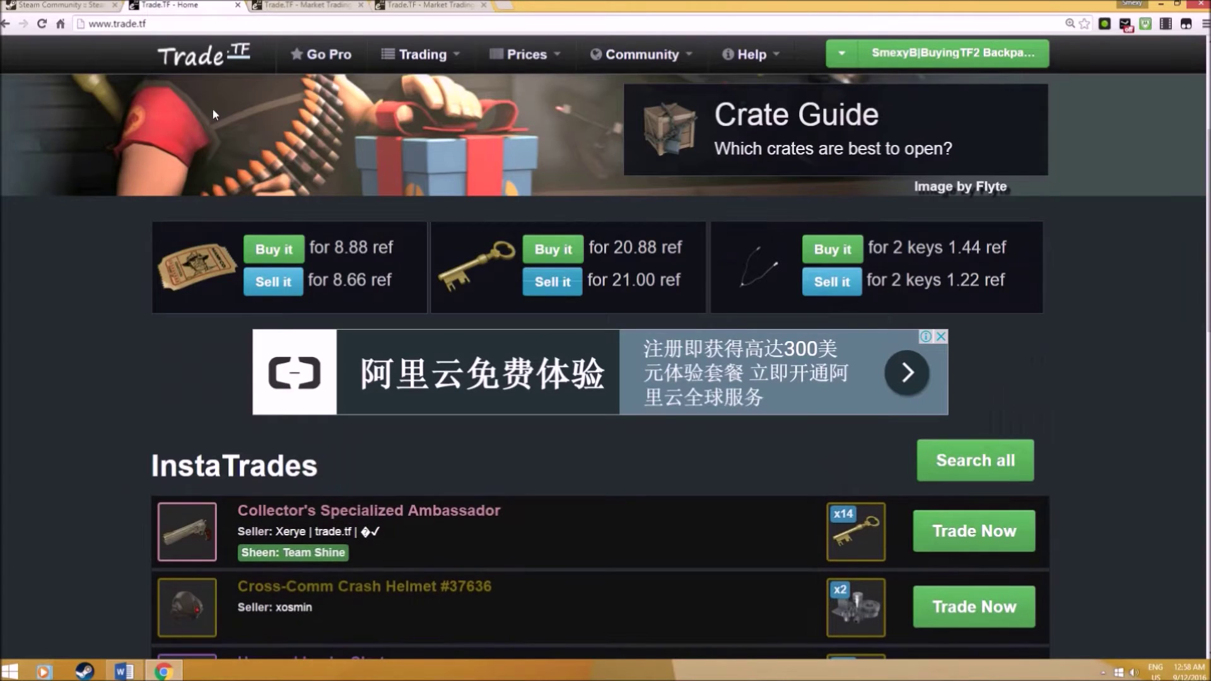
left_click(296, 6)
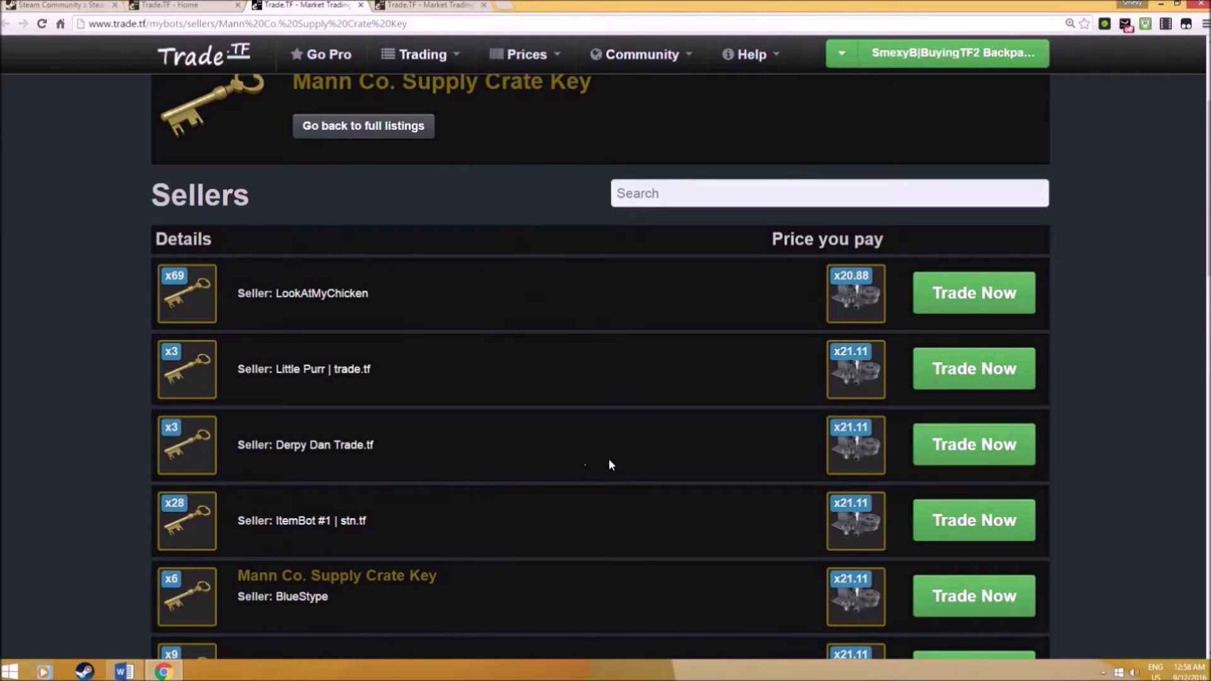
scroll(610, 465, "down", 1)
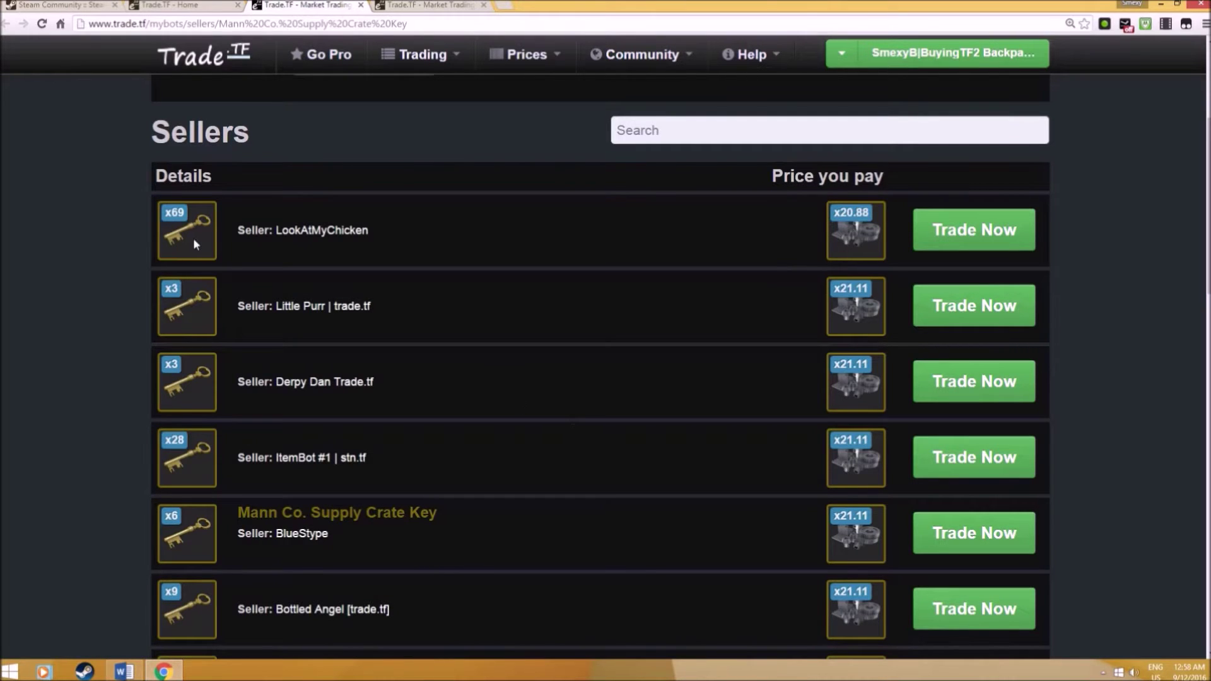
key("ctrl+Tab")
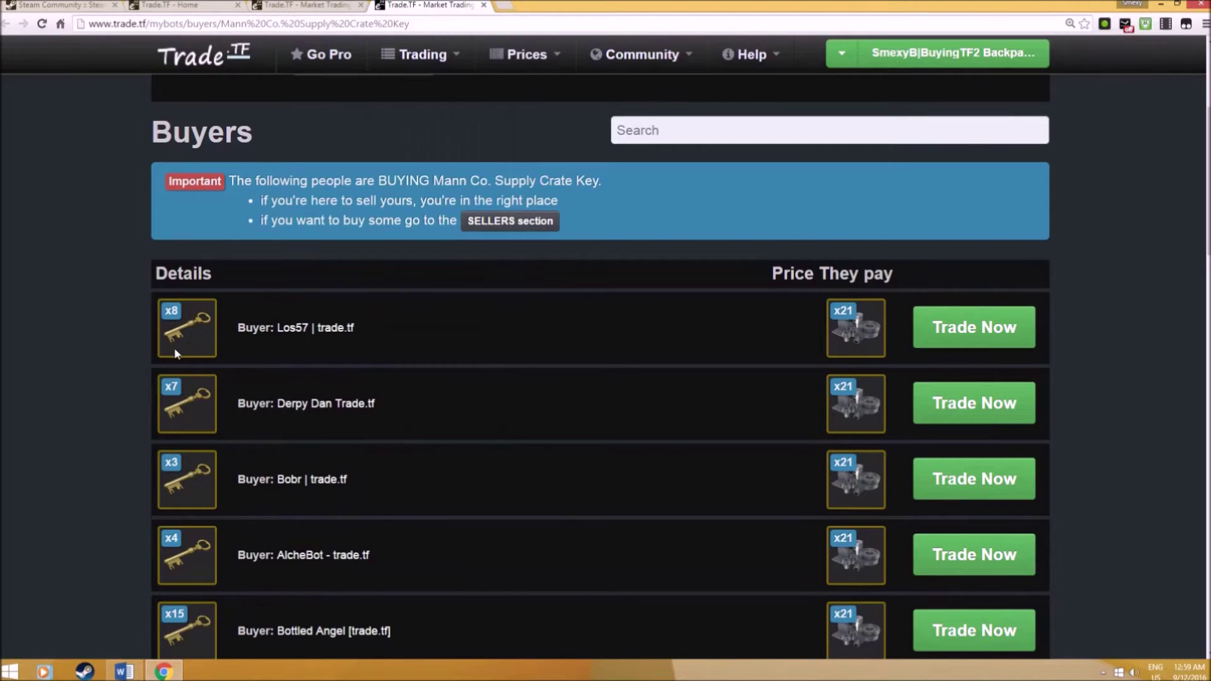
key("ctrl+shift+Tab")
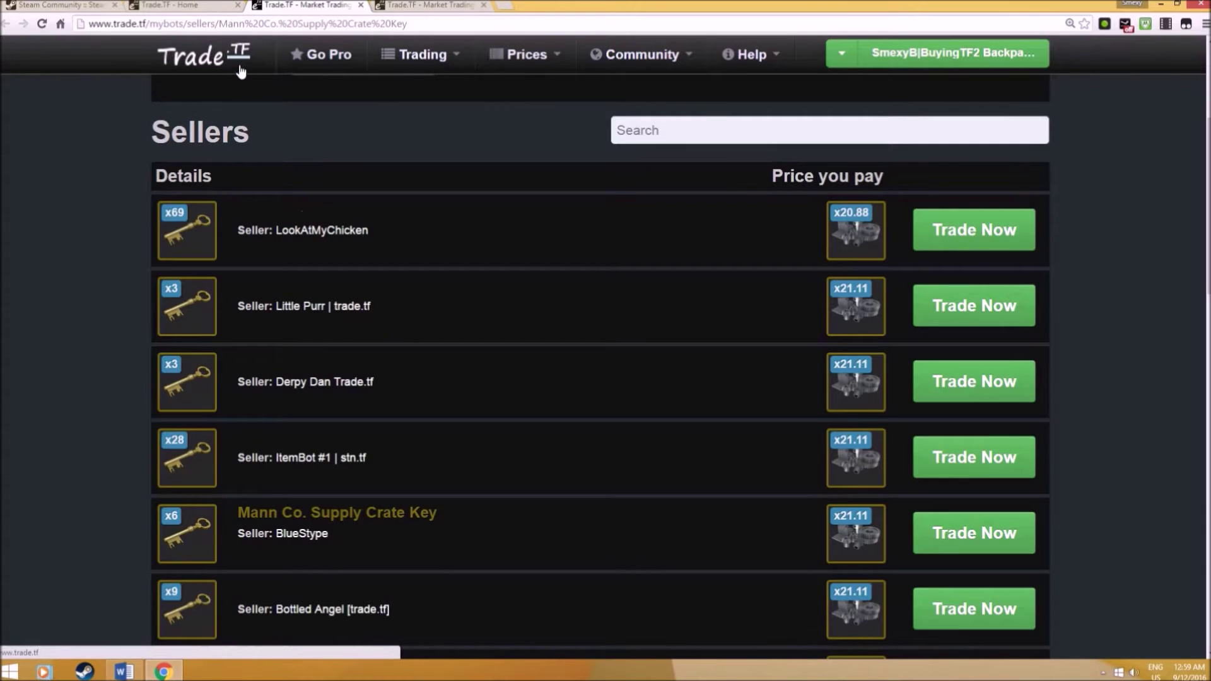
Open the Trading menu and go to the Go Pro page
left_click(396, 58)
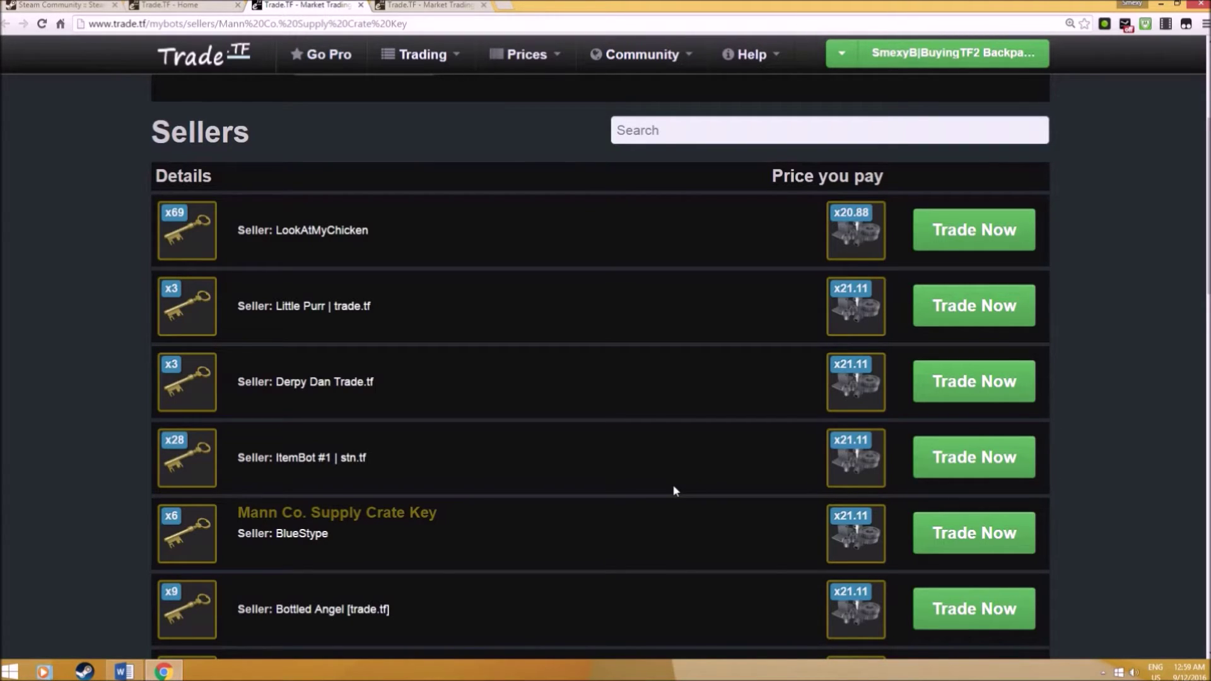
scroll(584, 280, "up", 2)
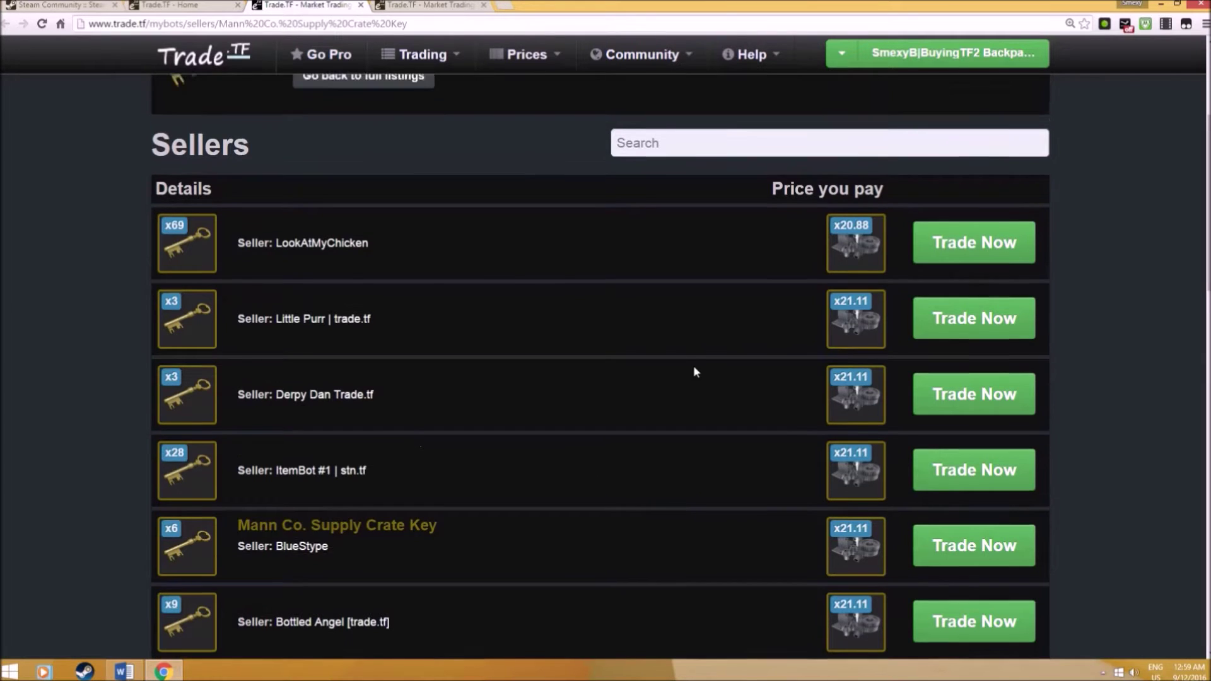
left_click(322, 54)
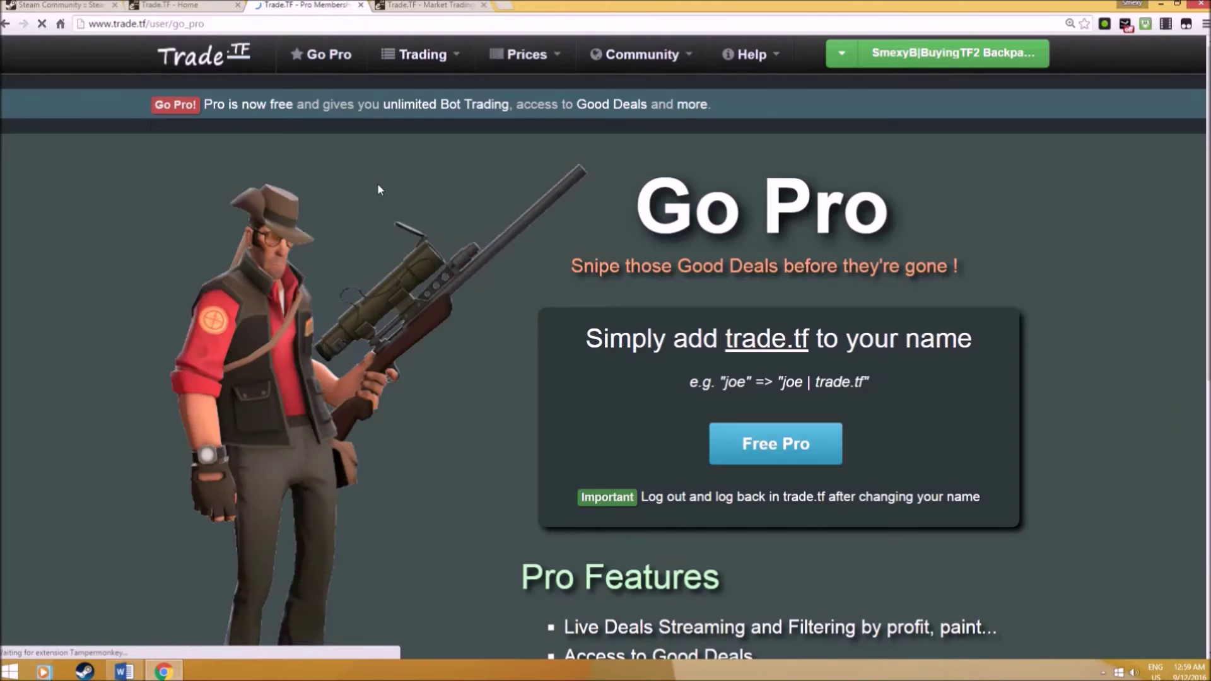
Open Live Deals from the Trading menu, which lands on the Go Pro page
left_click(386, 56)
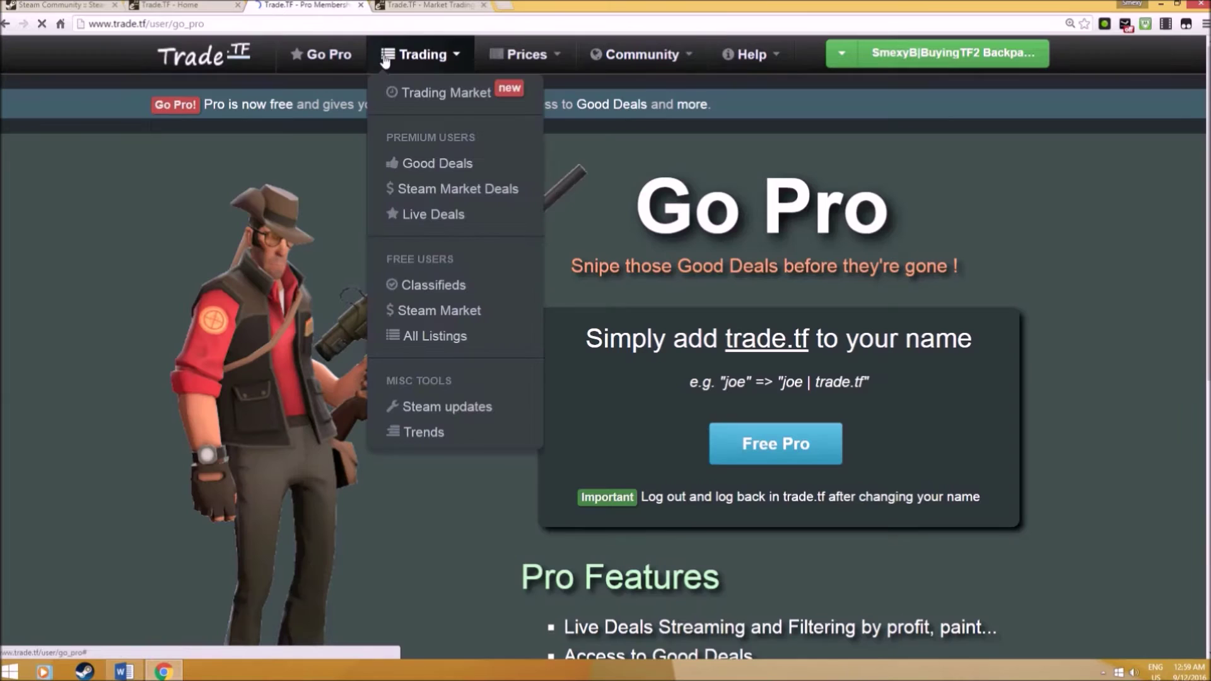
left_click(410, 217)
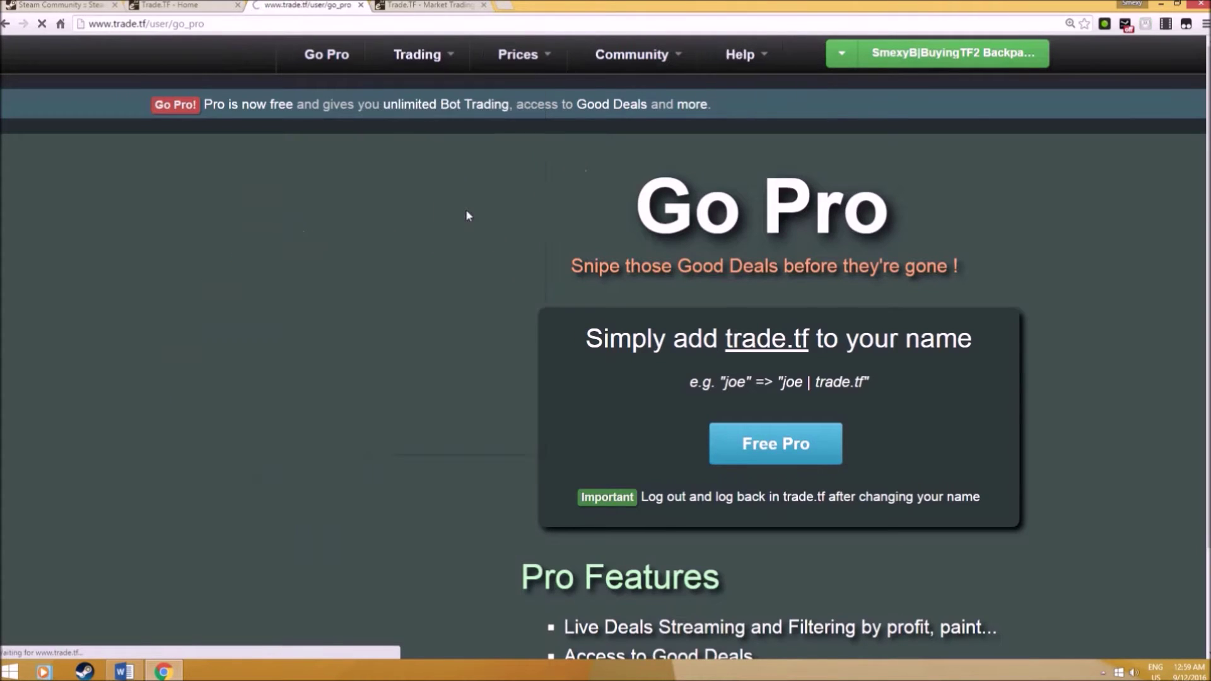
scroll(782, 313, "down", 3)
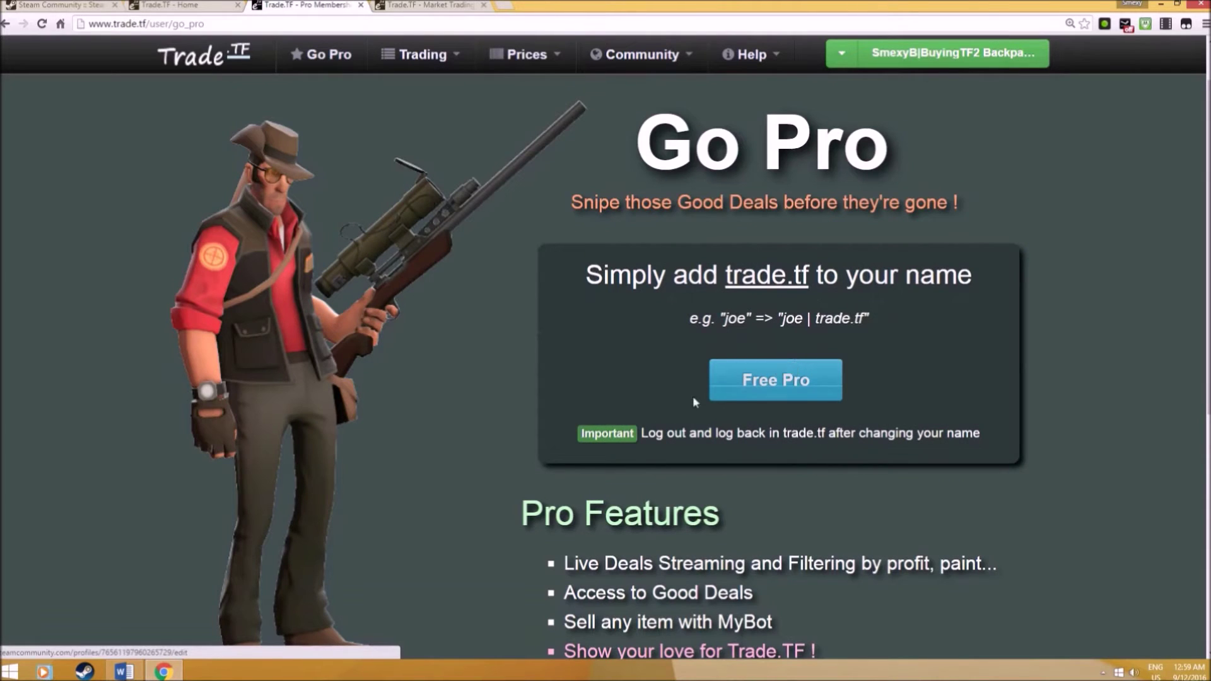
Open the Steam friends list from the taskbar and expand the profile name options
left_click(89, 673)
right_click(88, 672)
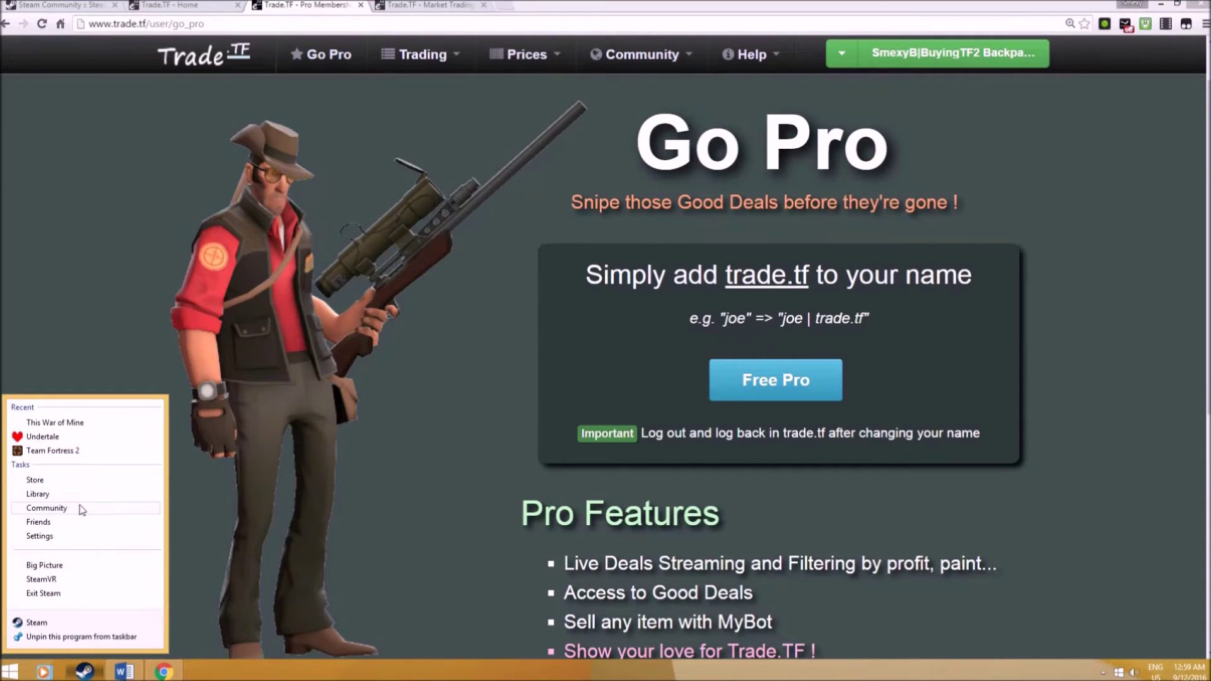
left_click(81, 522)
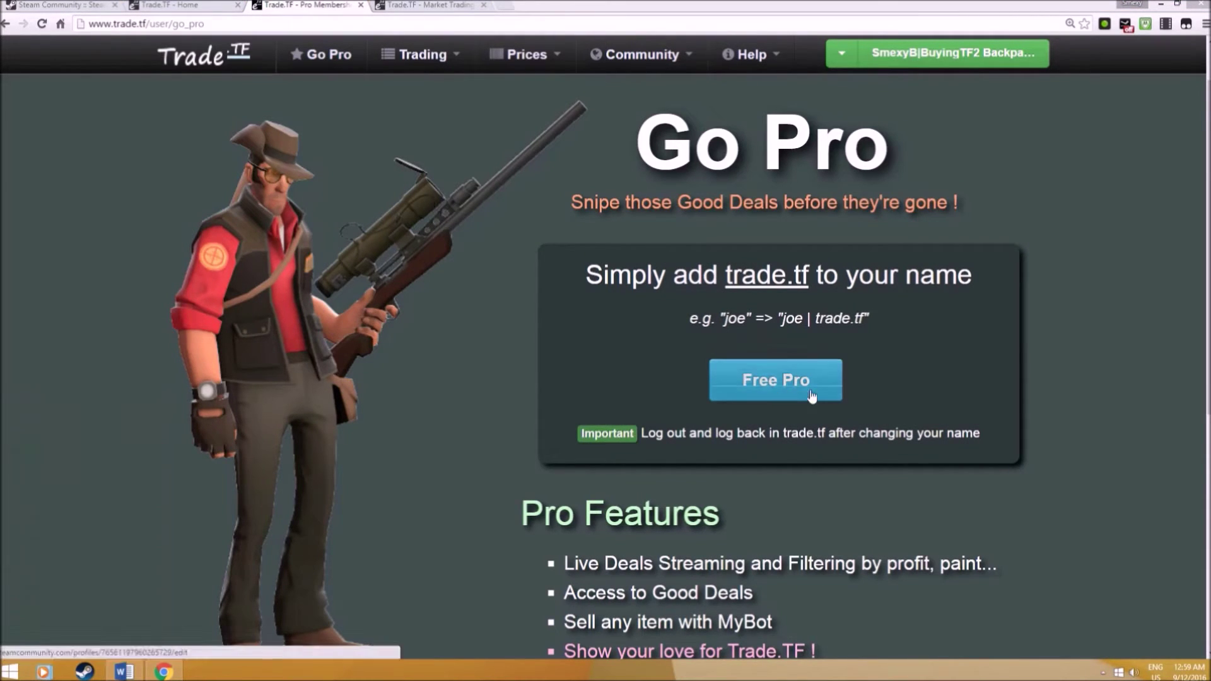
left_click(363, 54)
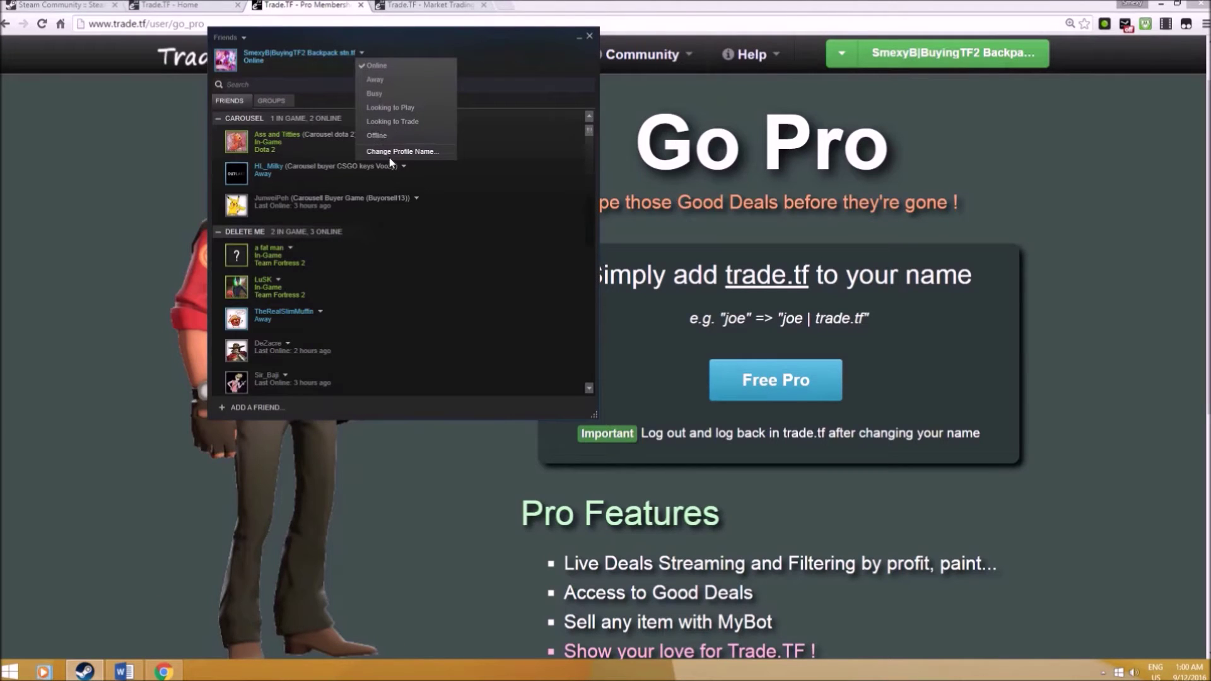
Rename the Steam profile so its name ends in 'Trade.tf', then return to the browser
left_click(404, 150)
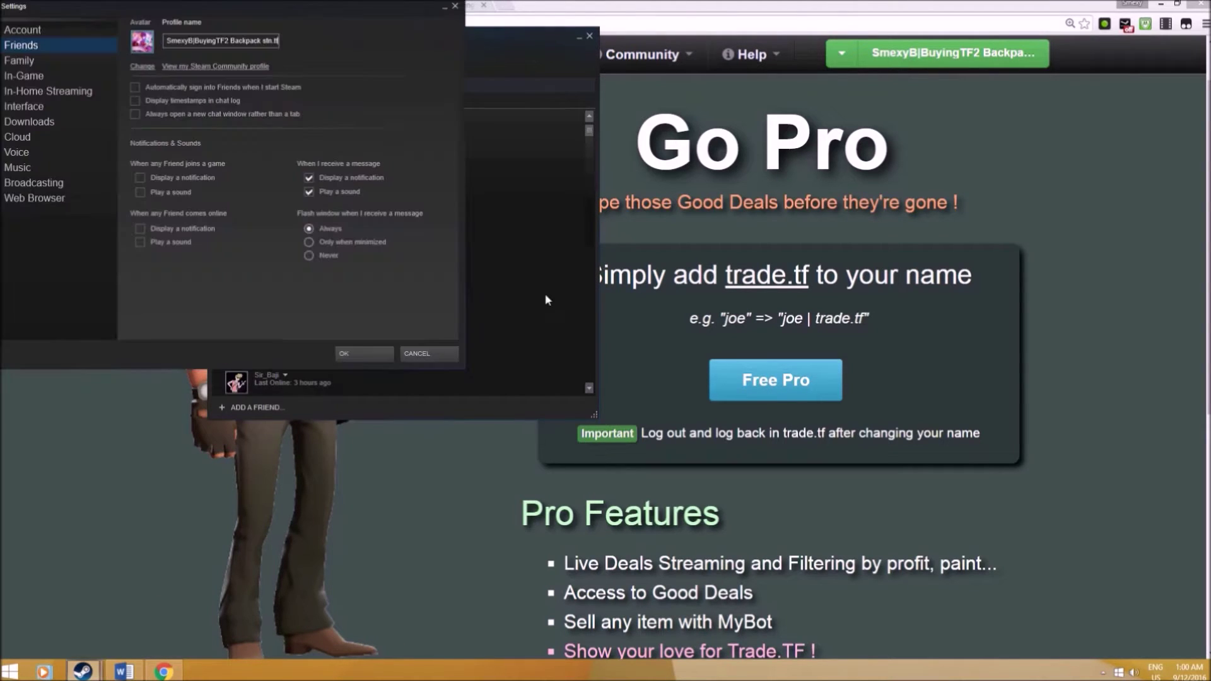
key("ctrl+a")
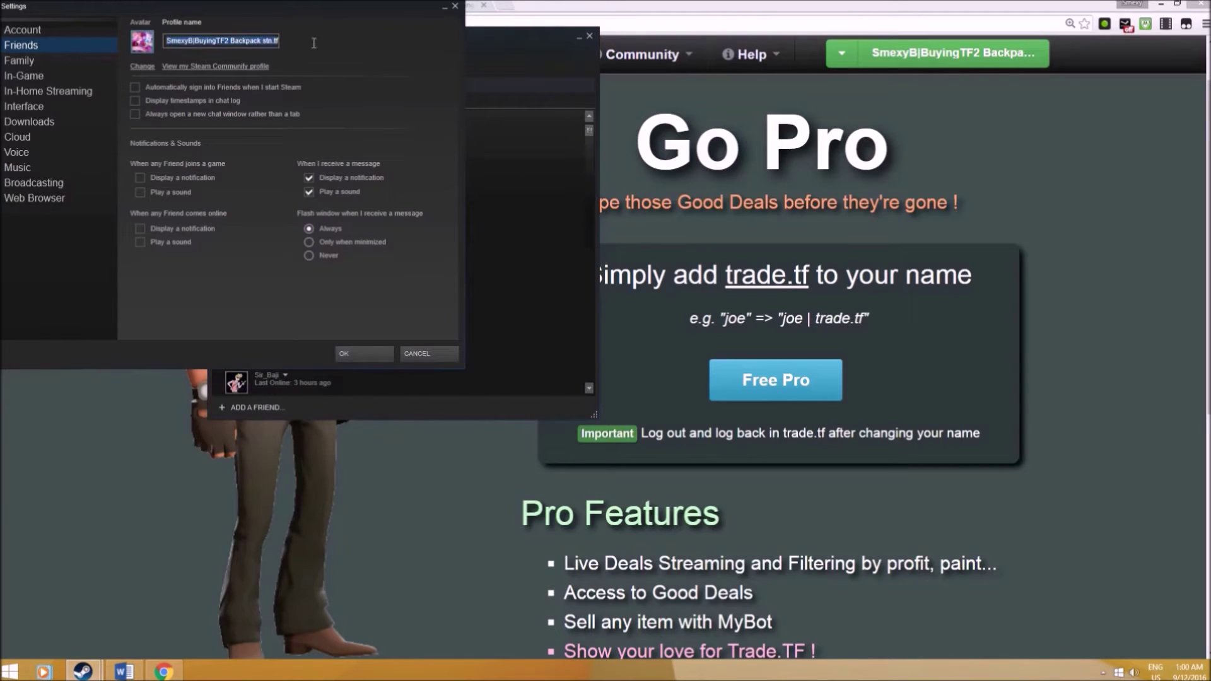
left_click_drag(262, 41, 294, 42)
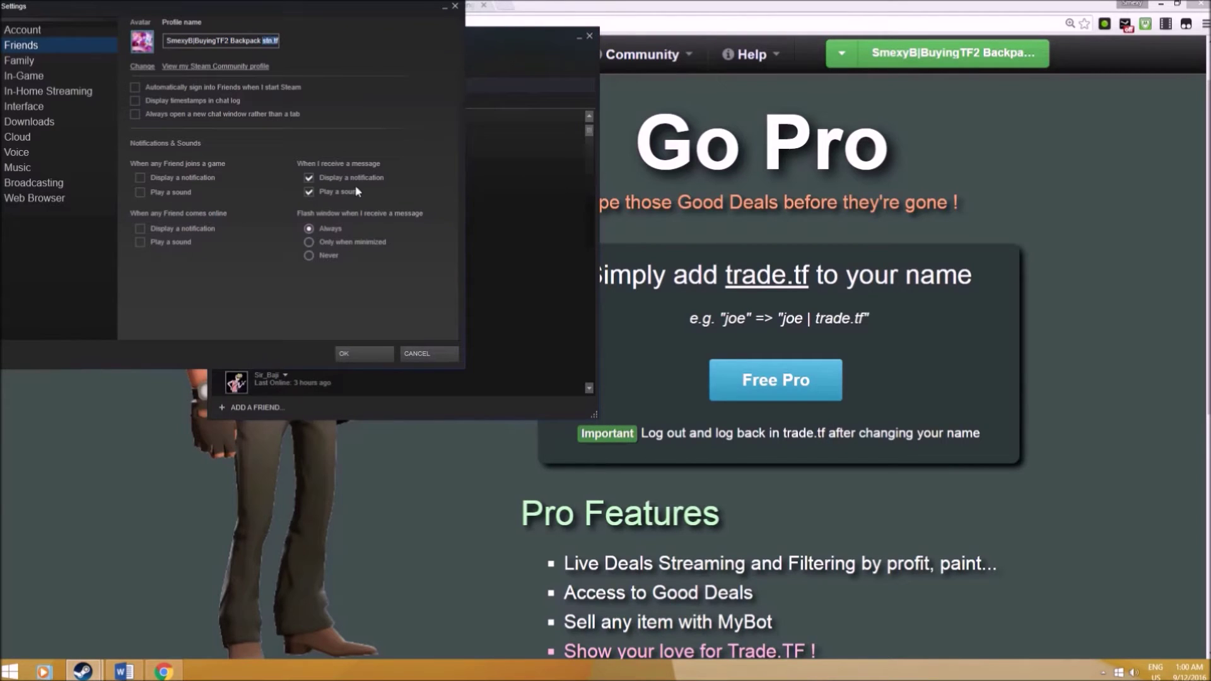
key("BackSpace")
key("BackSpace")
key("BackSpace")
key("BackSpace")
key("BackSpace")
key("BackSpace")
key("BackSpace")
key("BackSpace")
key("BackSpace")
key("BackSpace")
key("BackSpace")
key("BackSpace")
key("BackSpace")
key("BackSpace")
key("BackSpace")
key("BackSpace")
key("BackSpace")
key("BackSpace")
key("BackSpace")
key("BackSpace")
key("BackSpace")
key("BackSpace")
type("Banana Youtube")
key("BackSpace")
key("BackSpace")
key("BackSpace")
key("BackSpace")
key("BackSpace")
key("BackSpace")
key("BackSpace")
type("Trade.")
left_click(364, 355)
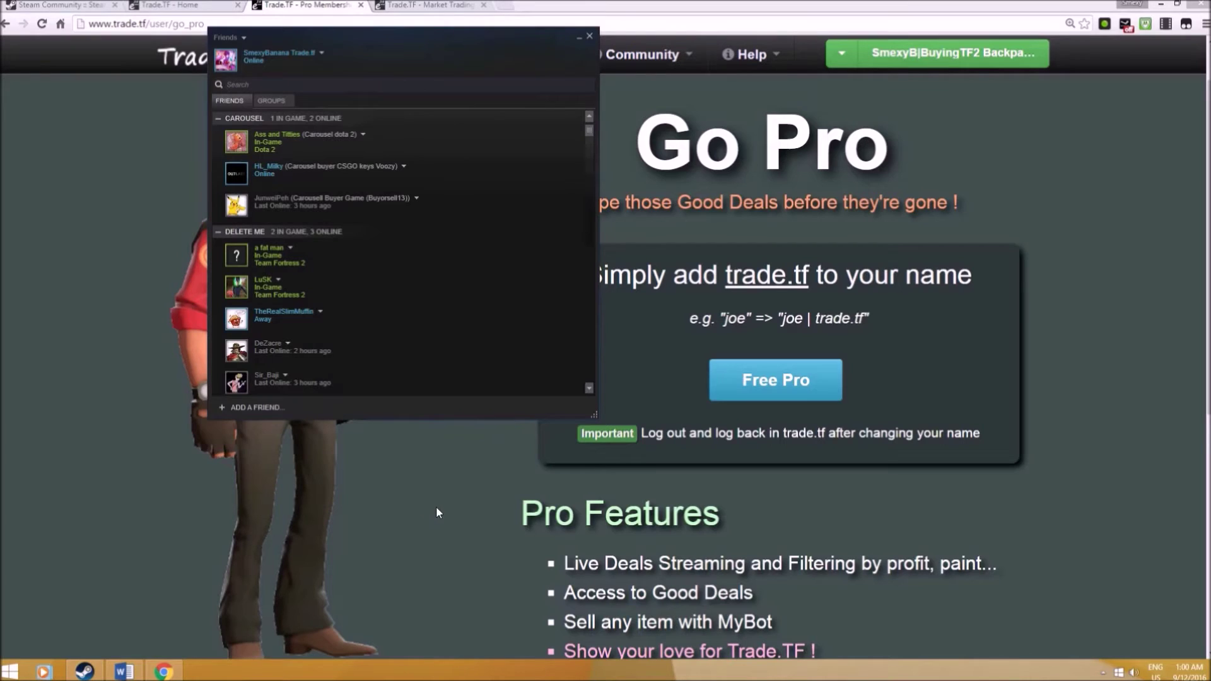
left_click(437, 512)
left_click(242, 25)
Reload Go Pro, log out and back in, then highlight and zoom in on the Important note
key("Return")
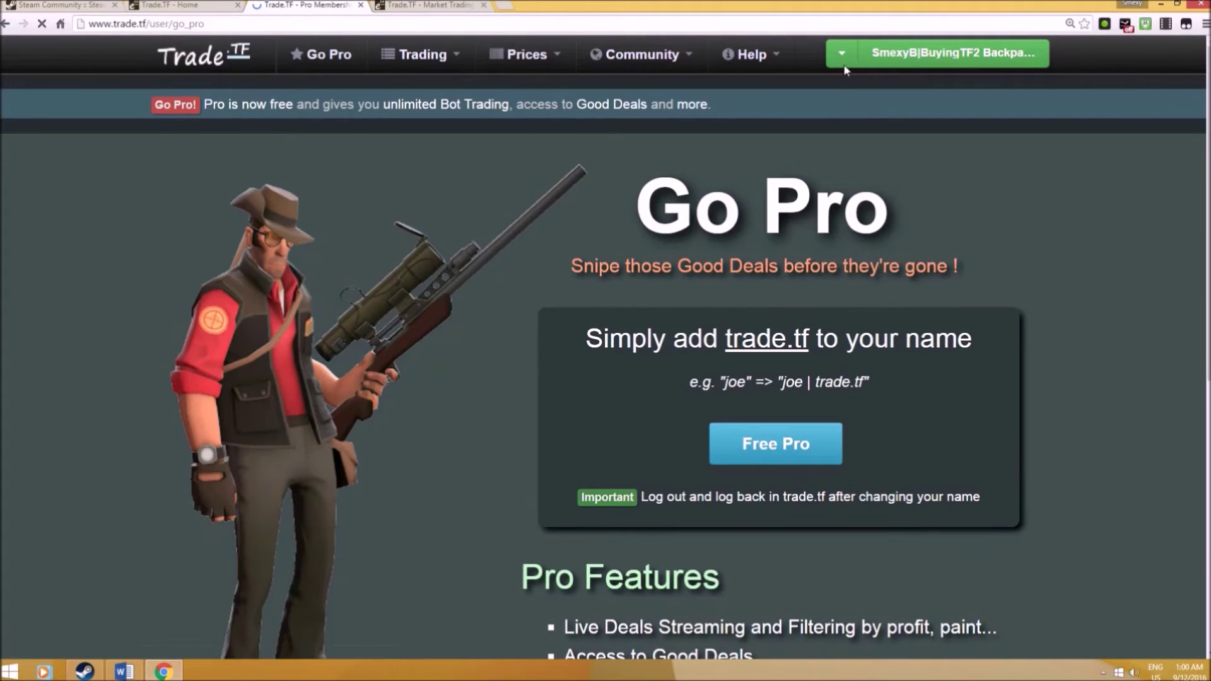
left_click(842, 61)
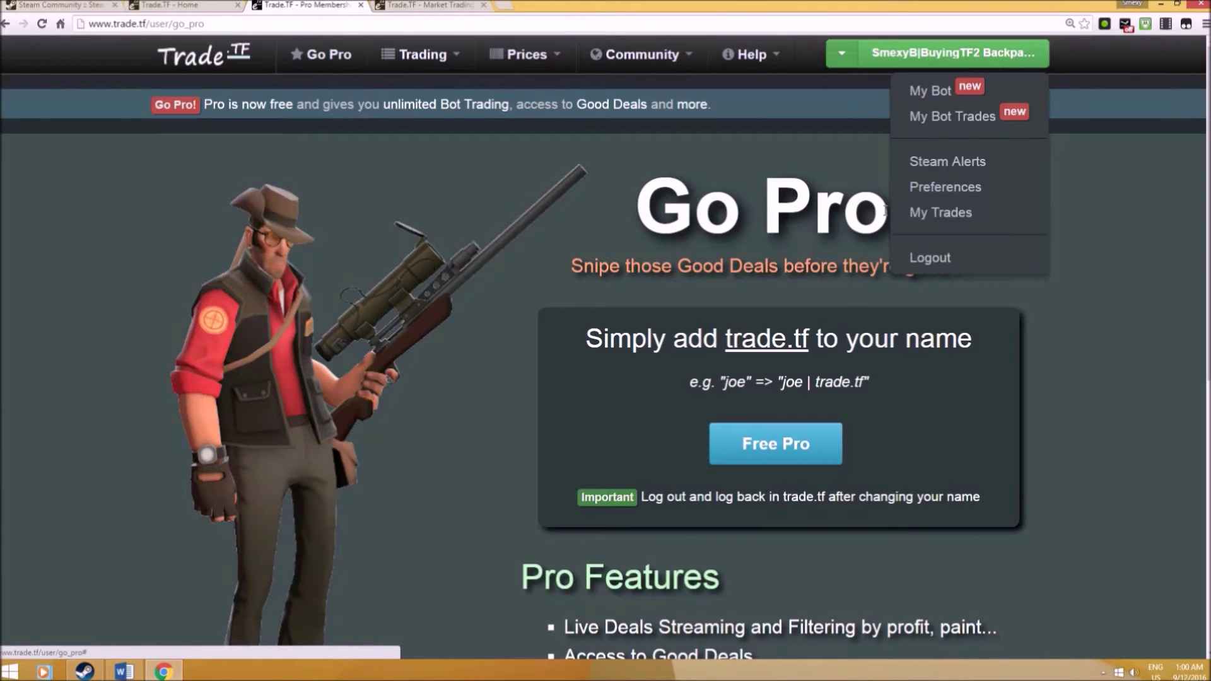
left_click(921, 259)
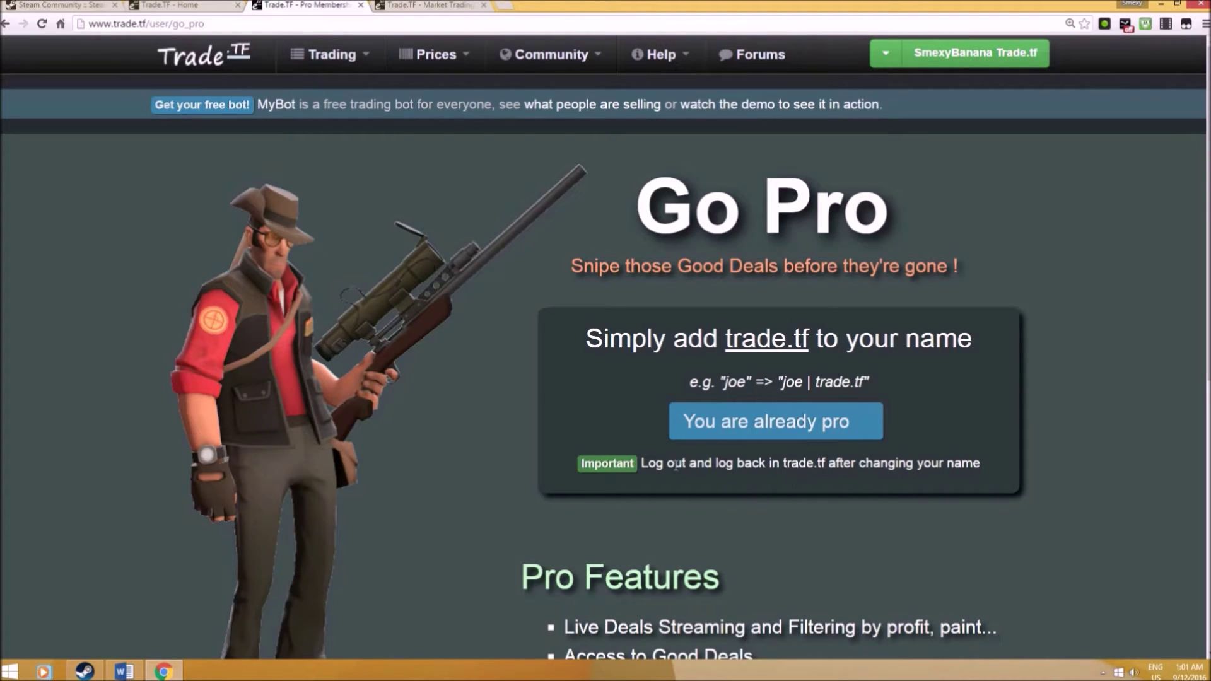
left_click_drag(641, 468, 1005, 464)
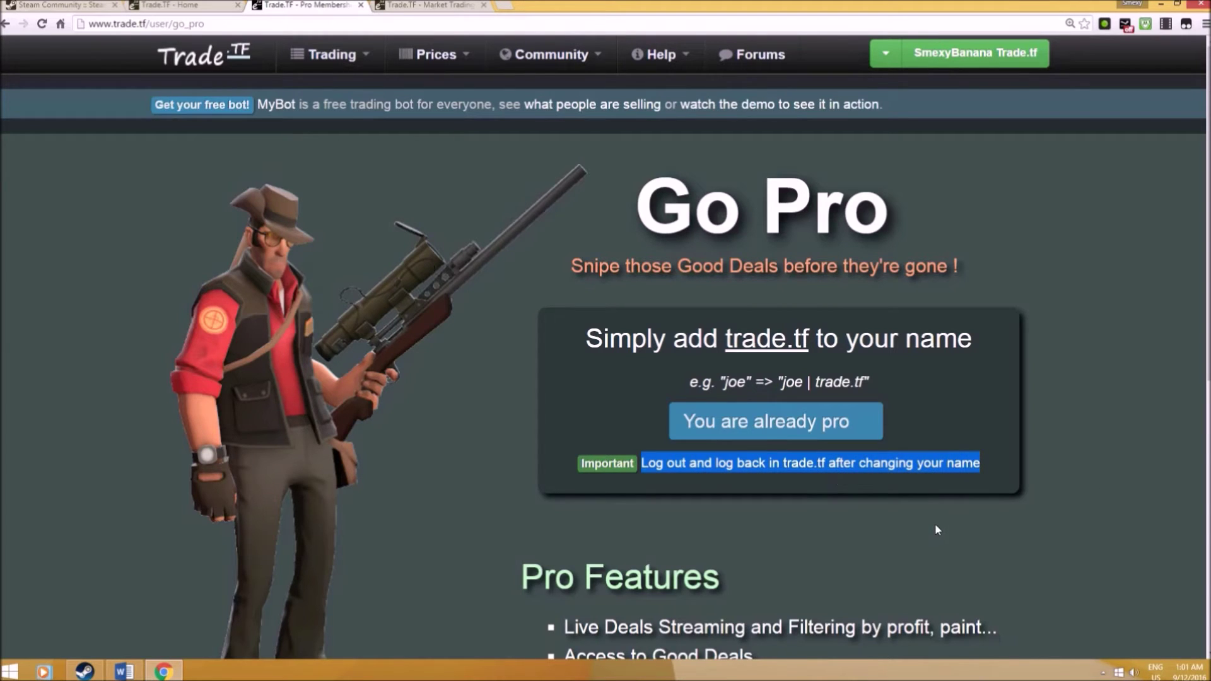
key("ctrl+plus")
scroll(555, 495, "down", 3)
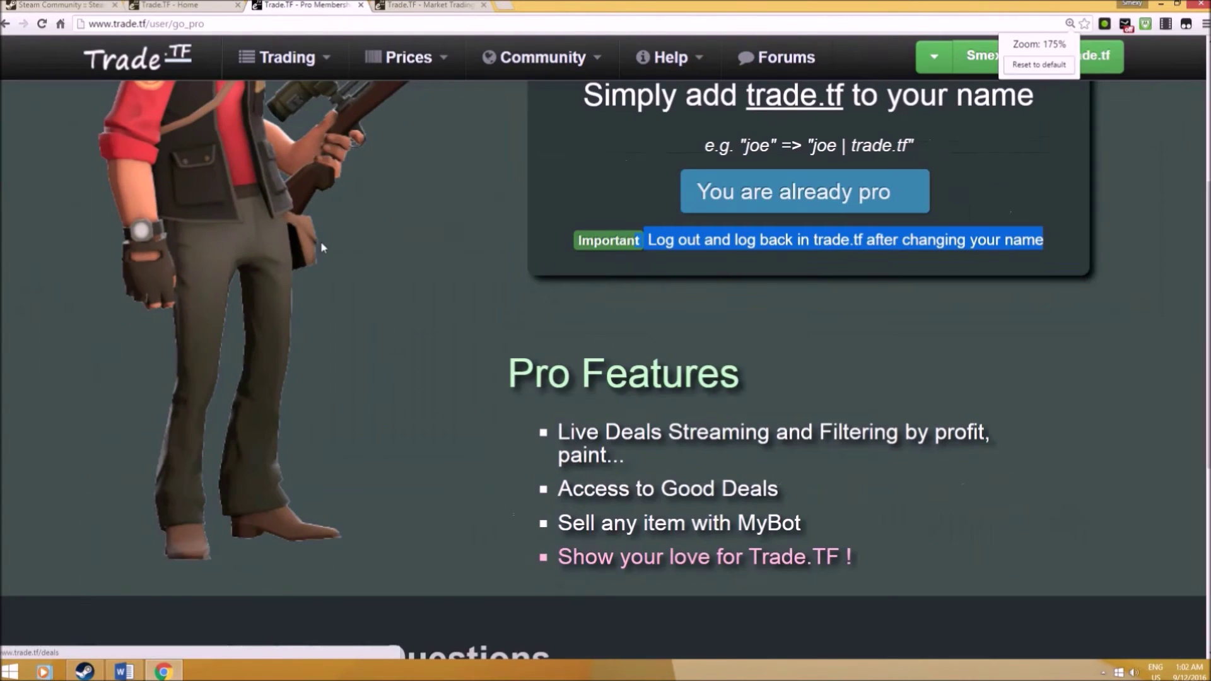
Open Live Deals and Good Deals in new tabs, switch to Live Deals, and zoom out
left_click(326, 60)
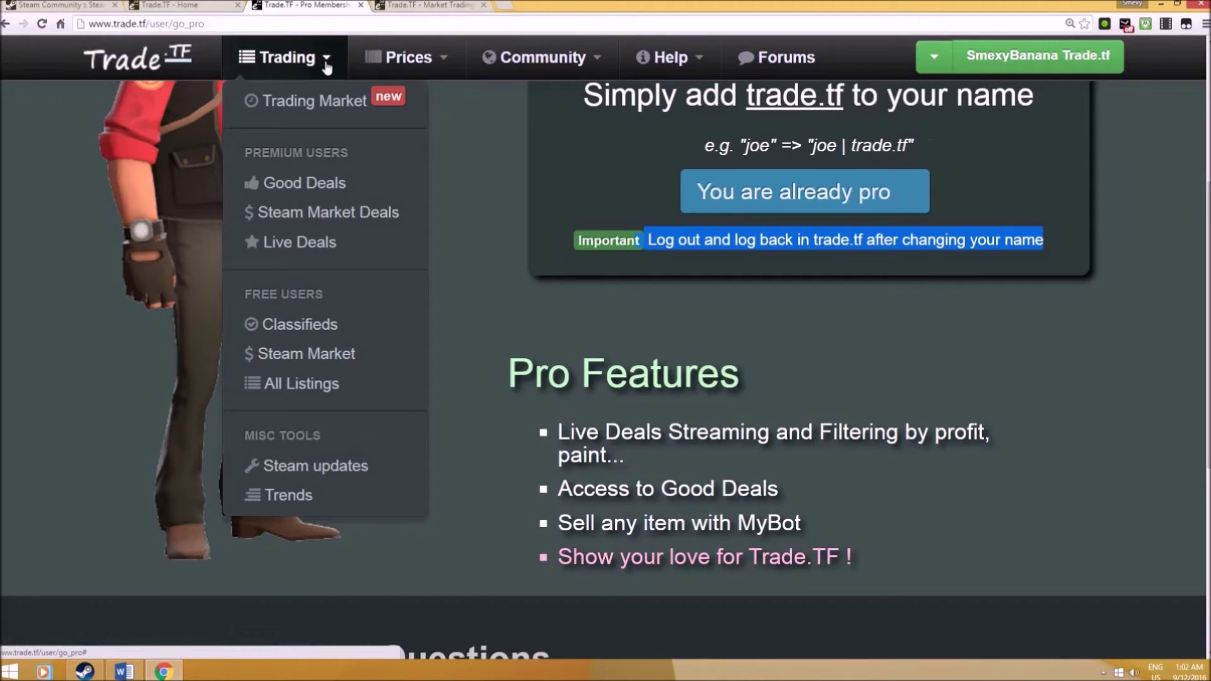
right_click(325, 243)
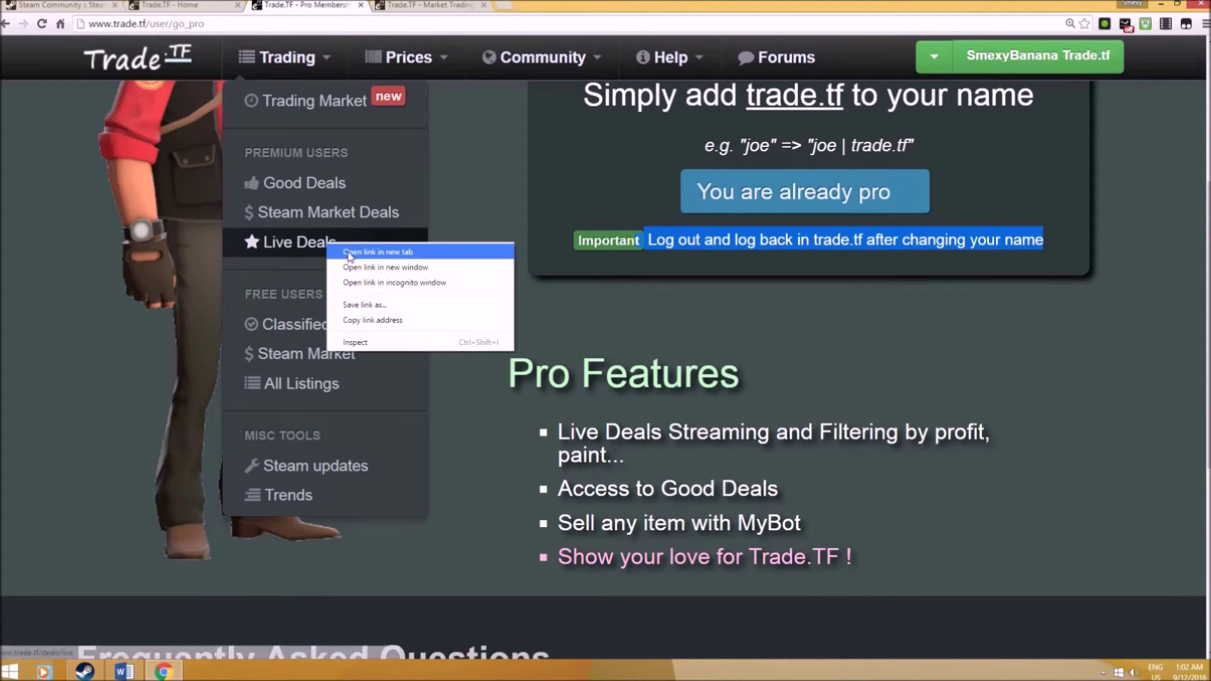
left_click(350, 252)
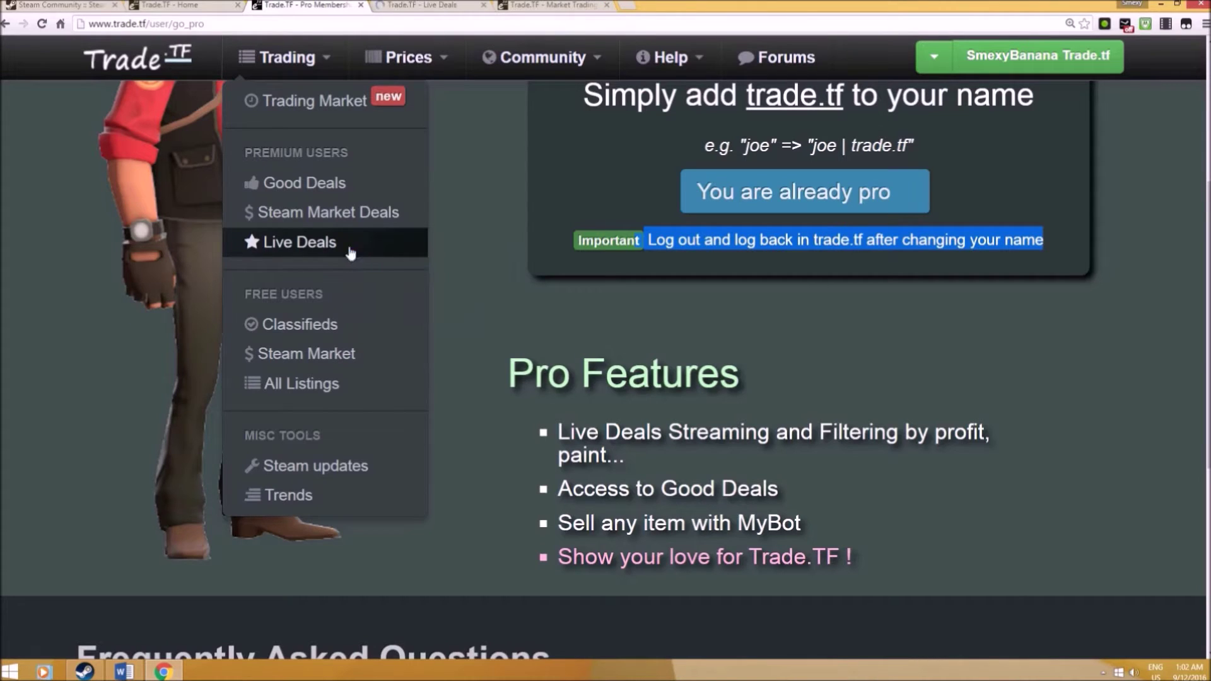
right_click(351, 184)
left_click(376, 192)
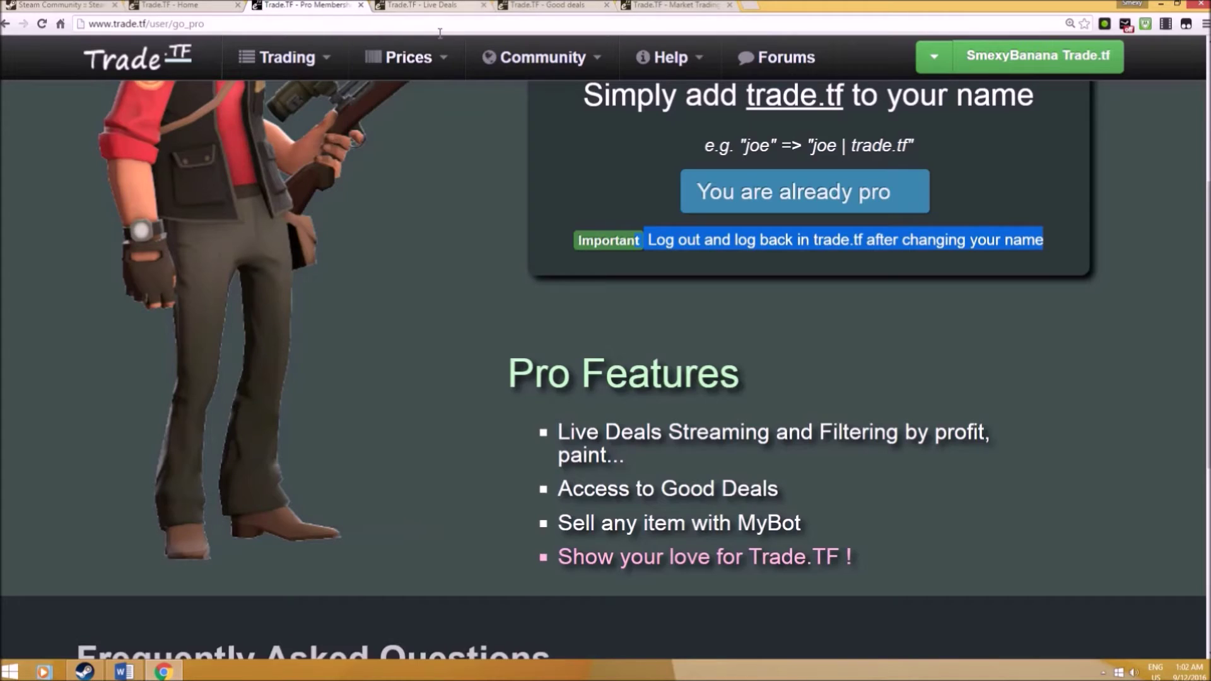
left_click(454, 5)
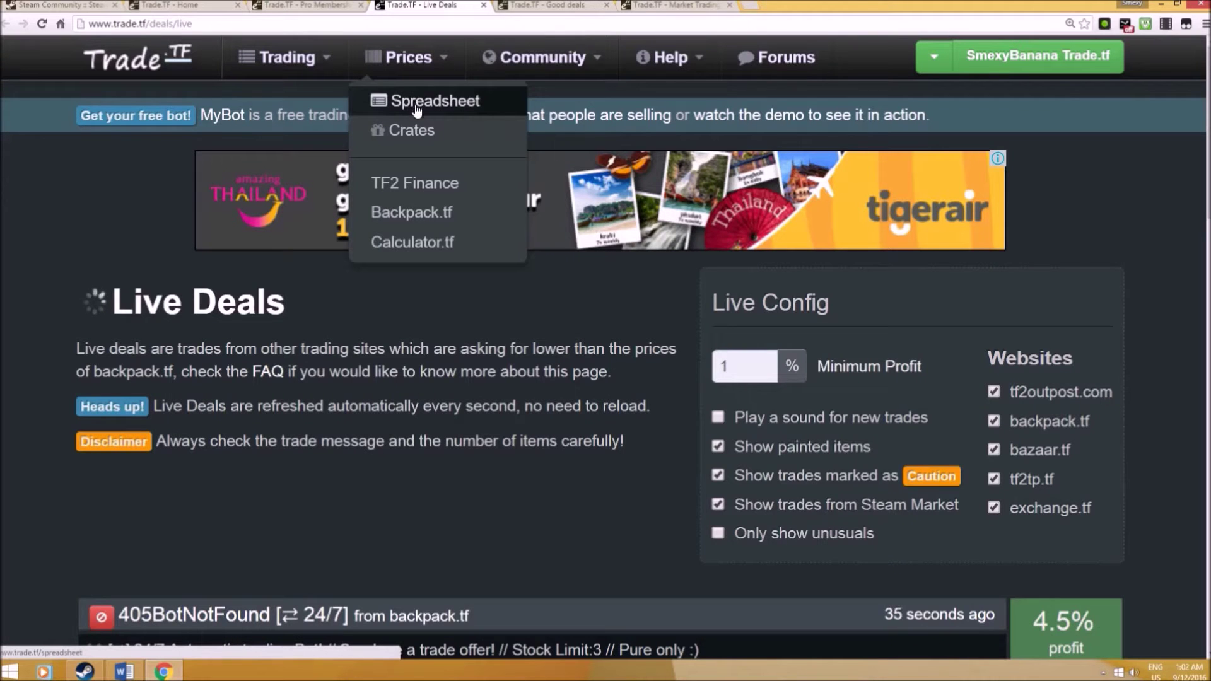
key("ctrl+minus")
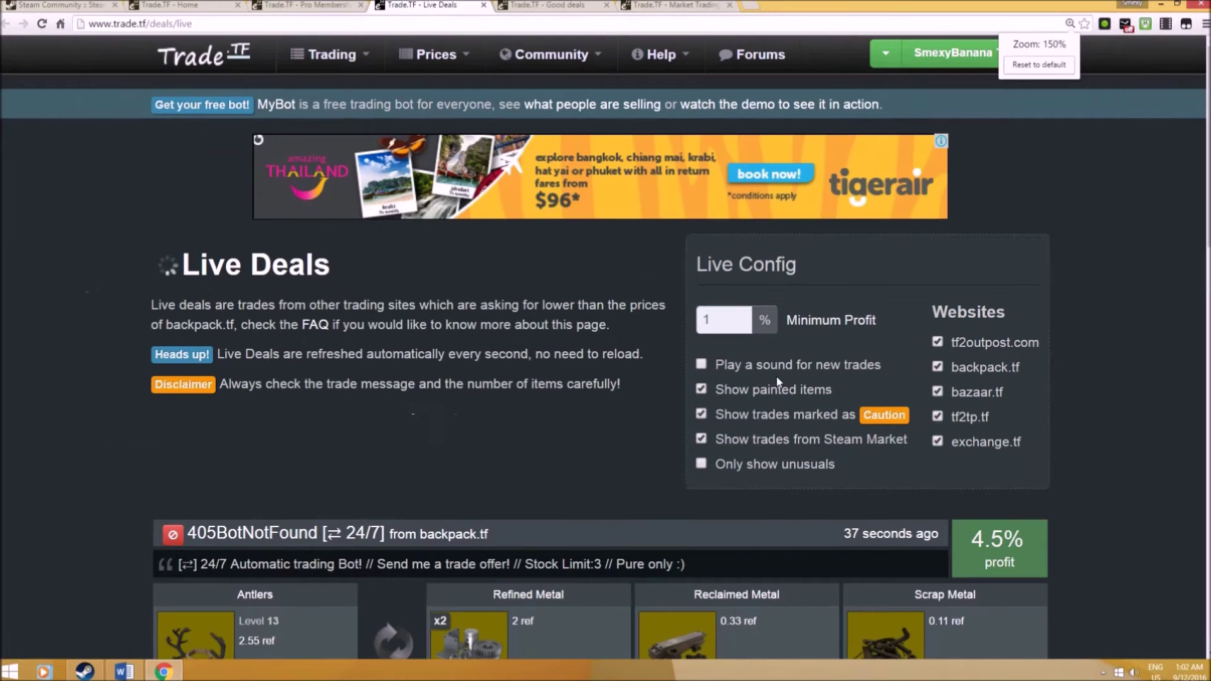
Set Live Deals minimum profit to 20%, enable sound, and hide painted, Caution and Steam Market trades
scroll(774, 379, "down", 2)
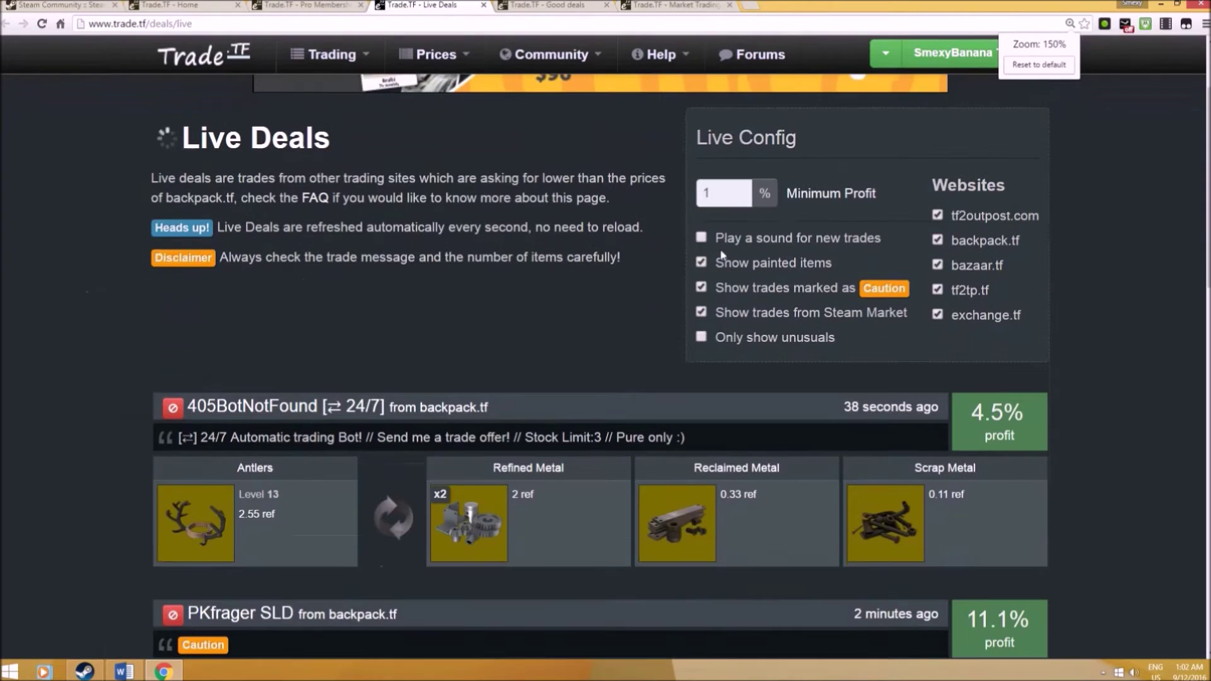
left_click(722, 190)
key("ctrl+a")
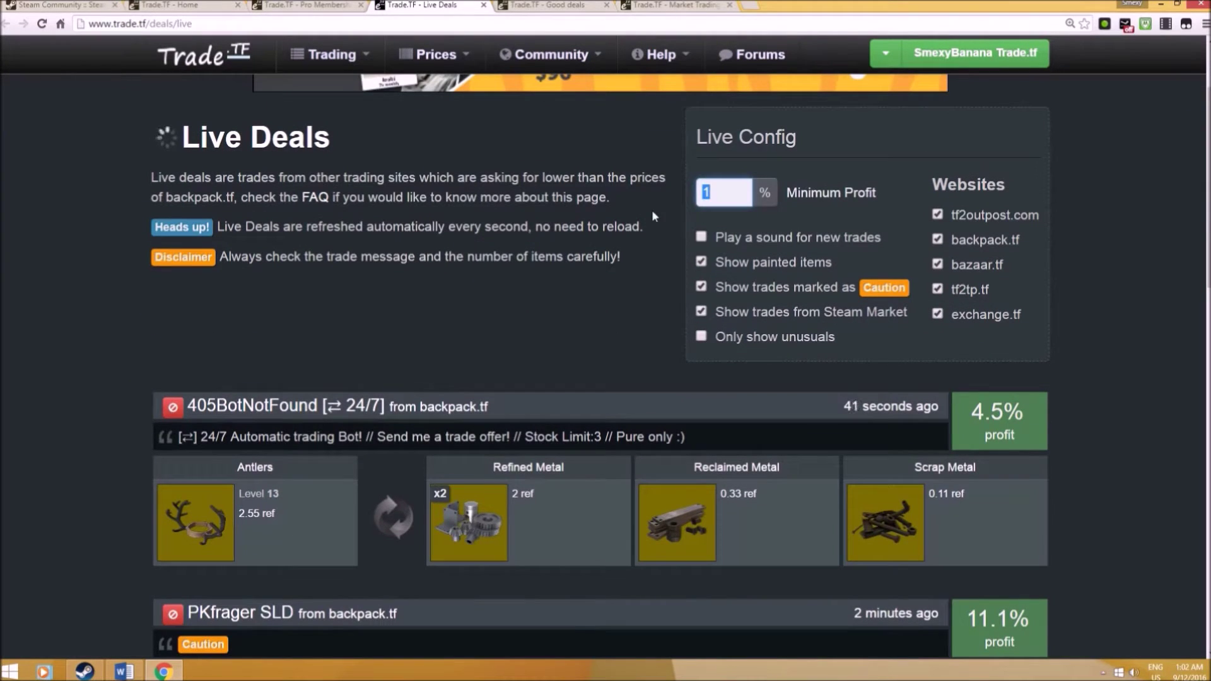
type("20")
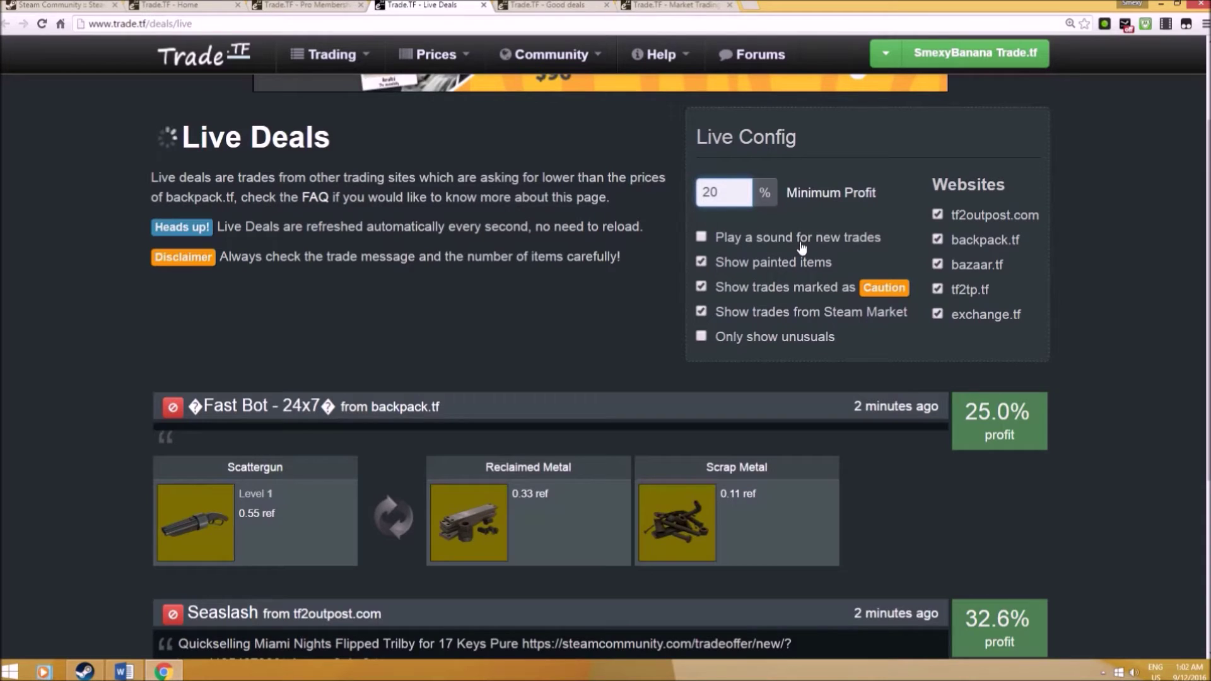
left_click(801, 245)
key("XF86AudioLowerVolume")
key("XF86AudioLowerVolume")
key("XF86AudioLowerVolume")
key("XF86AudioLowerVolume")
key("XF86AudioLowerVolume")
key("XF86AudioLowerVolume")
key("XF86AudioLowerVolume")
key("XF86AudioLowerVolume")
key("XF86AudioLowerVolume")
key("XF86AudioLowerVolume")
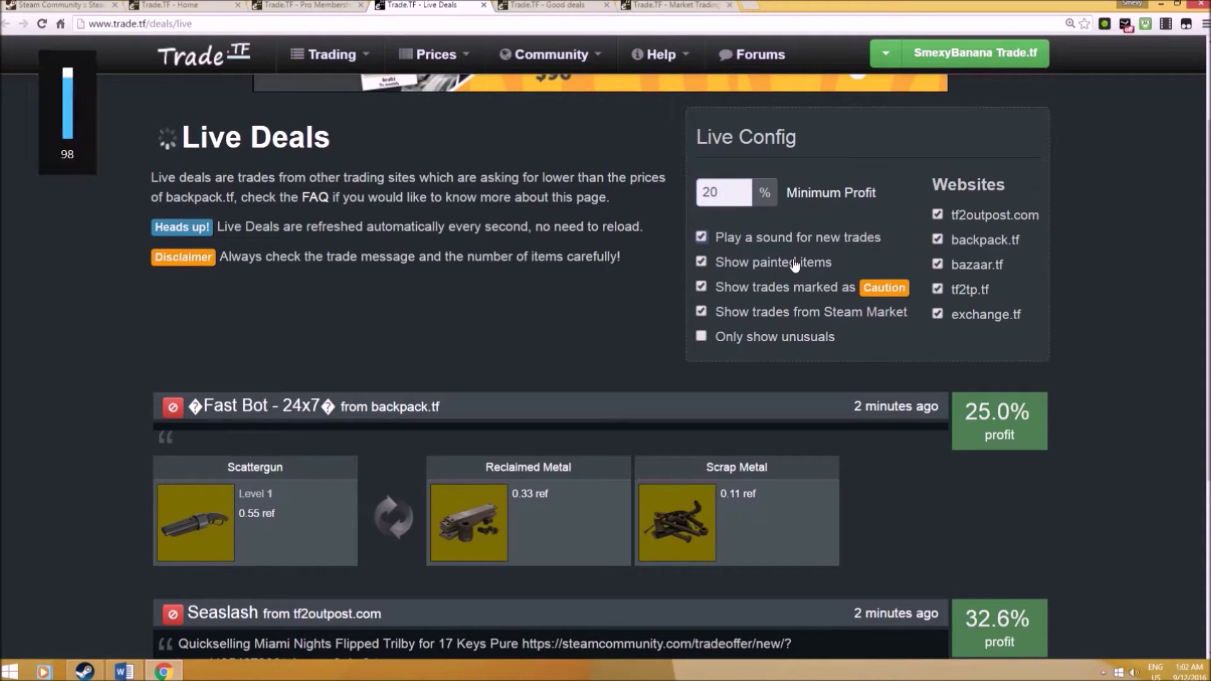
key("XF86AudioRaiseVolume")
key("XF86AudioRaiseVolume")
key("XF86AudioRaiseVolume")
key("XF86AudioRaiseVolume")
key("XF86AudioRaiseVolume")
key("XF86AudioRaiseVolume")
key("XF86AudioRaiseVolume")
key("XF86AudioRaiseVolume")
key("XF86AudioRaiseVolume")
key("XF86AudioRaiseVolume")
key("XF86AudioRaiseVolume")
key("XF86AudioRaiseVolume")
key("XF86AudioRaiseVolume")
key("XF86AudioRaiseVolume")
key("XF86AudioRaiseVolume")
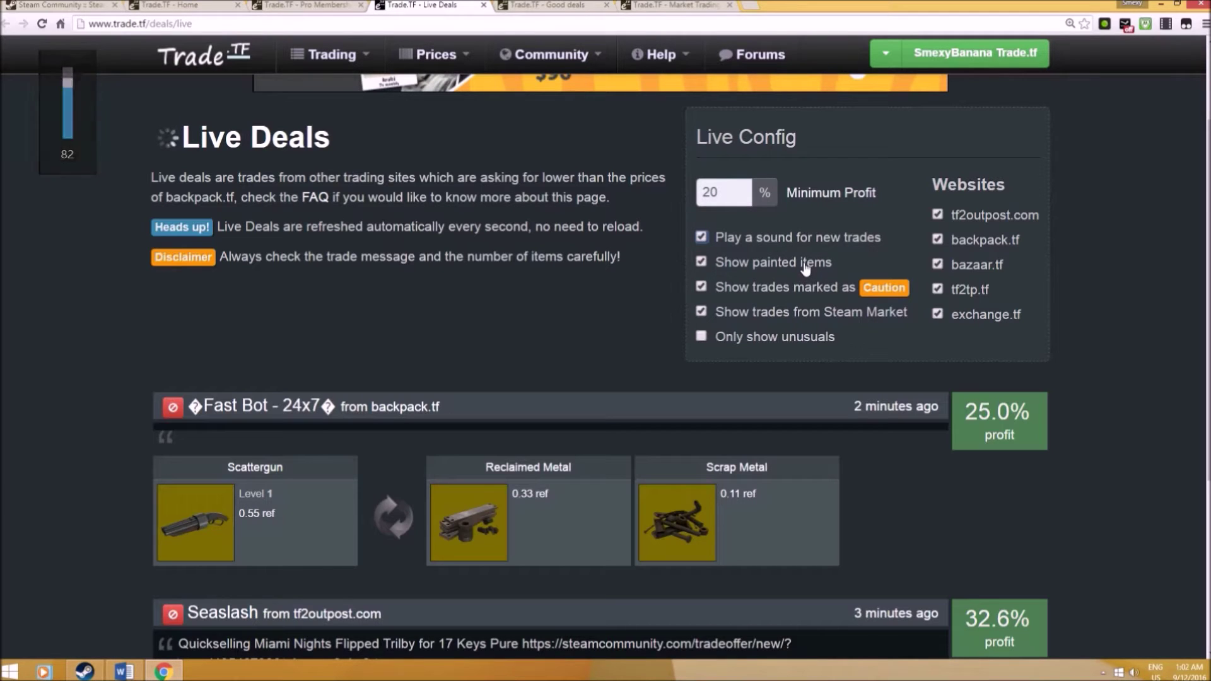
left_click(804, 266)
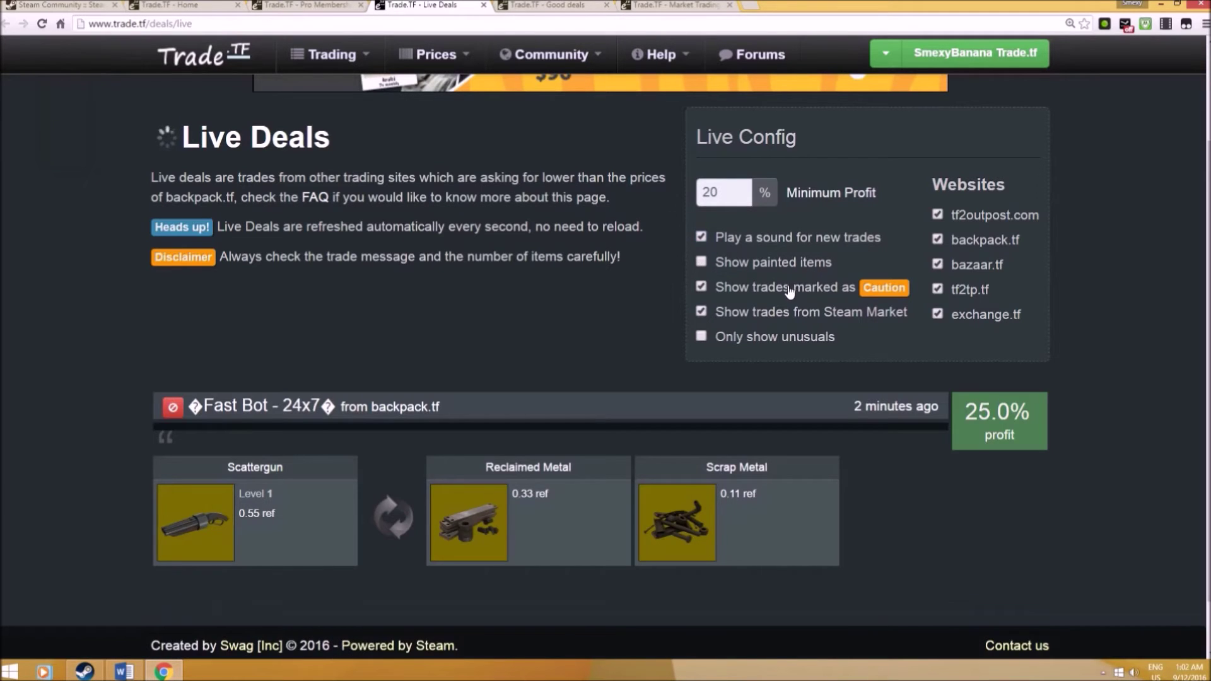
left_click(754, 295)
left_click(749, 323)
Review the filtered Live Deals, highlight the 20% value, then switch to the Good deals tab
scroll(471, 291, "down", 1)
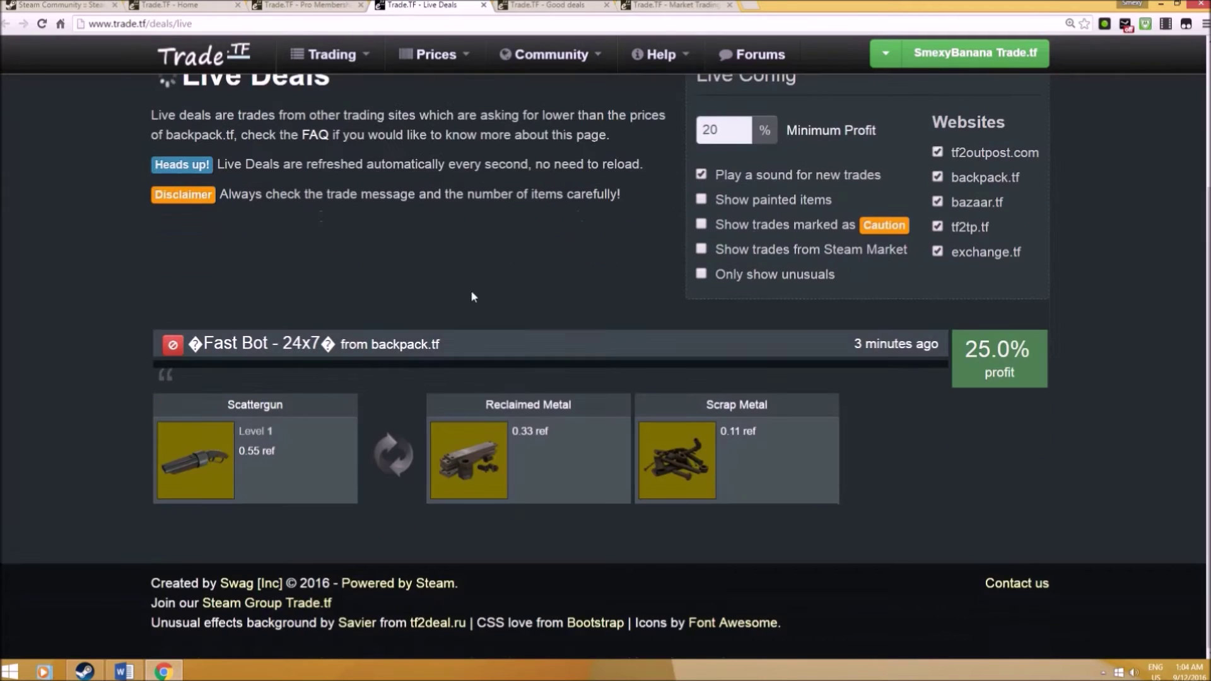
scroll(482, 286, "up", 1)
scroll(494, 304, "down", 1)
double_click(743, 132)
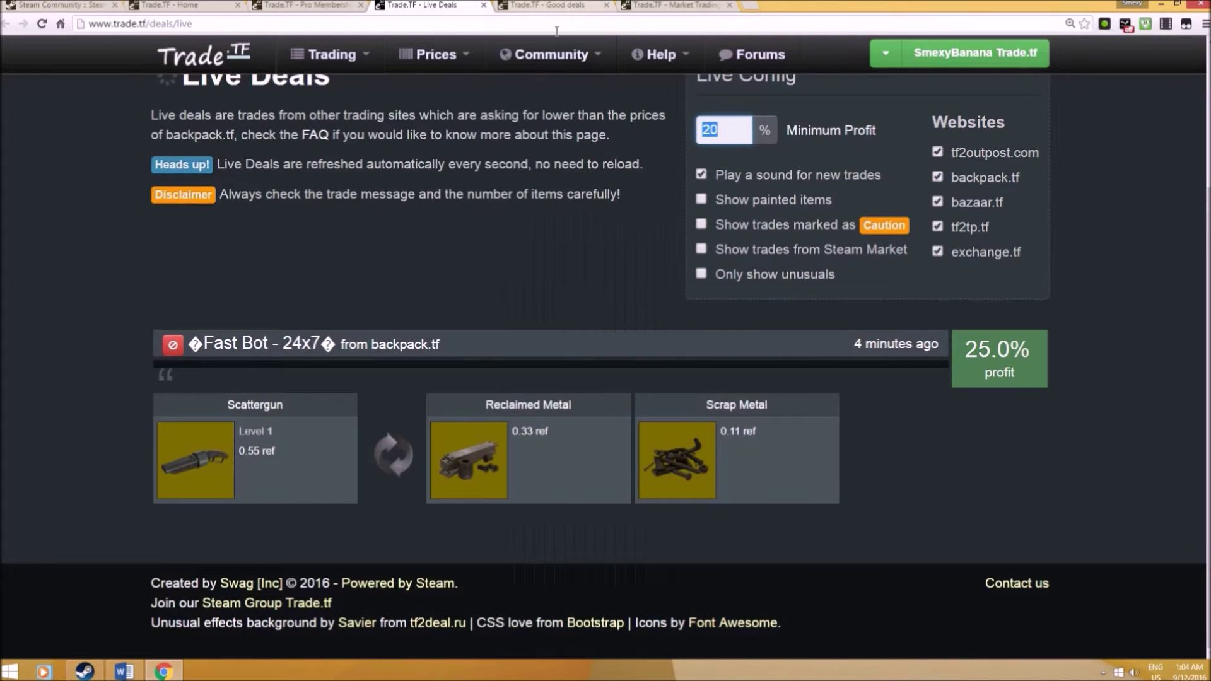
left_click(547, 5)
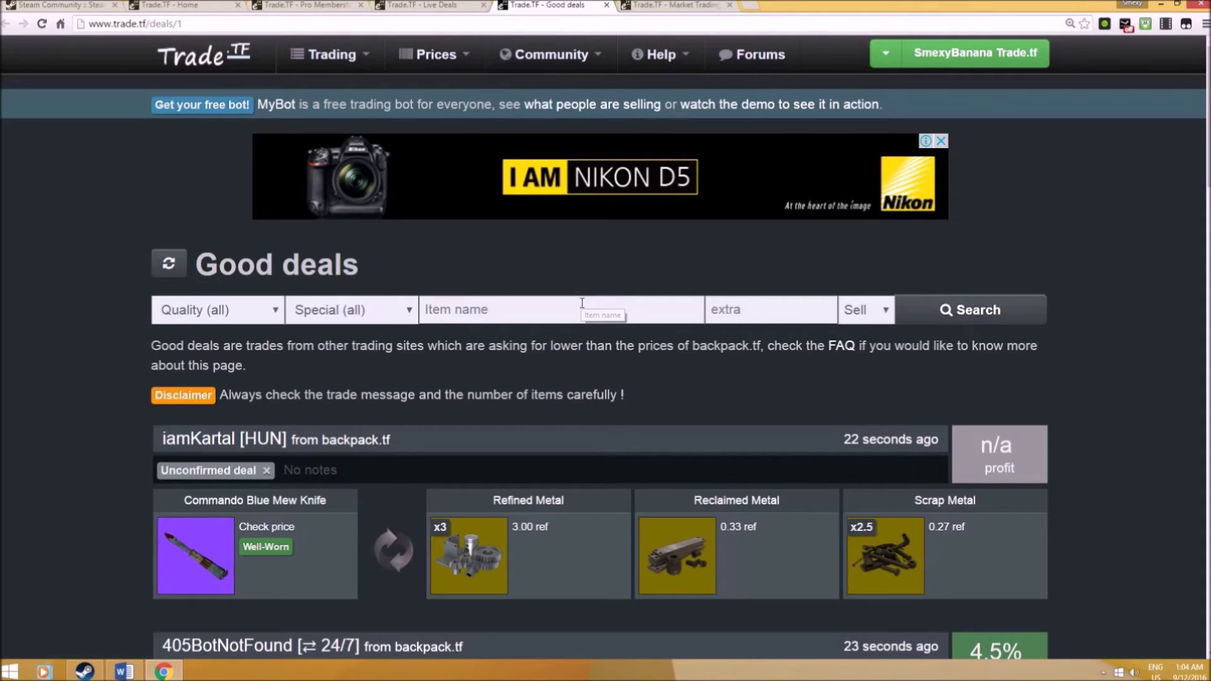
scroll(574, 280, "down", 2)
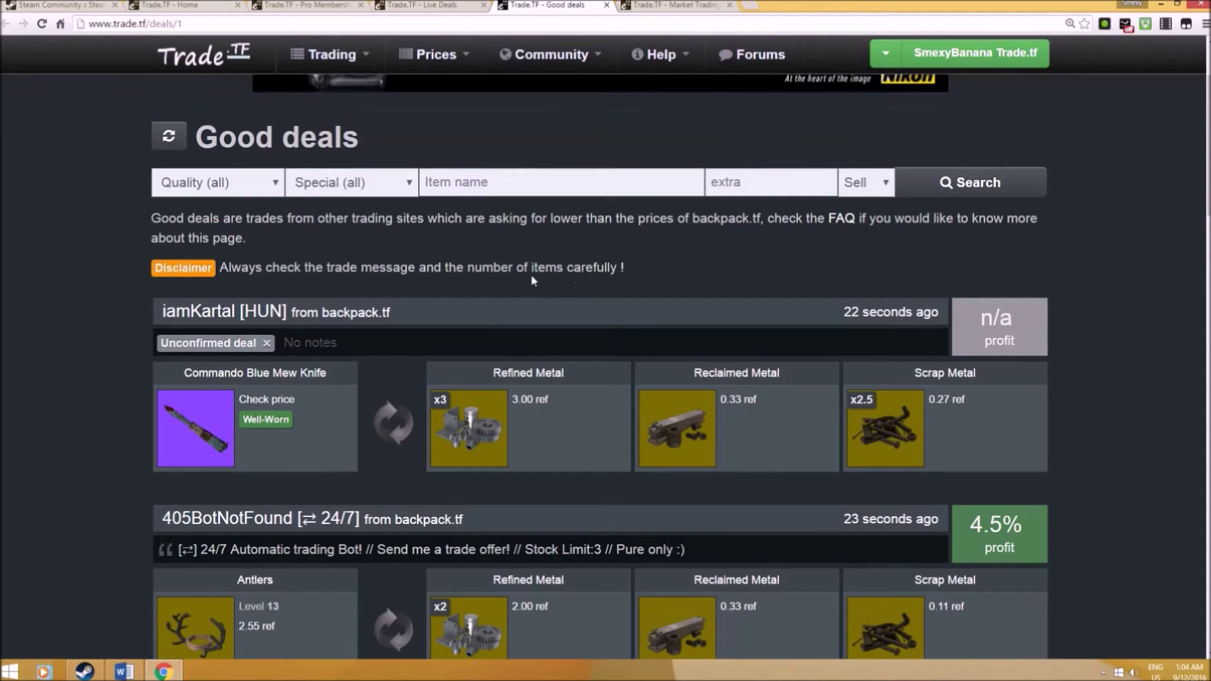
scroll(537, 279, "down", 2)
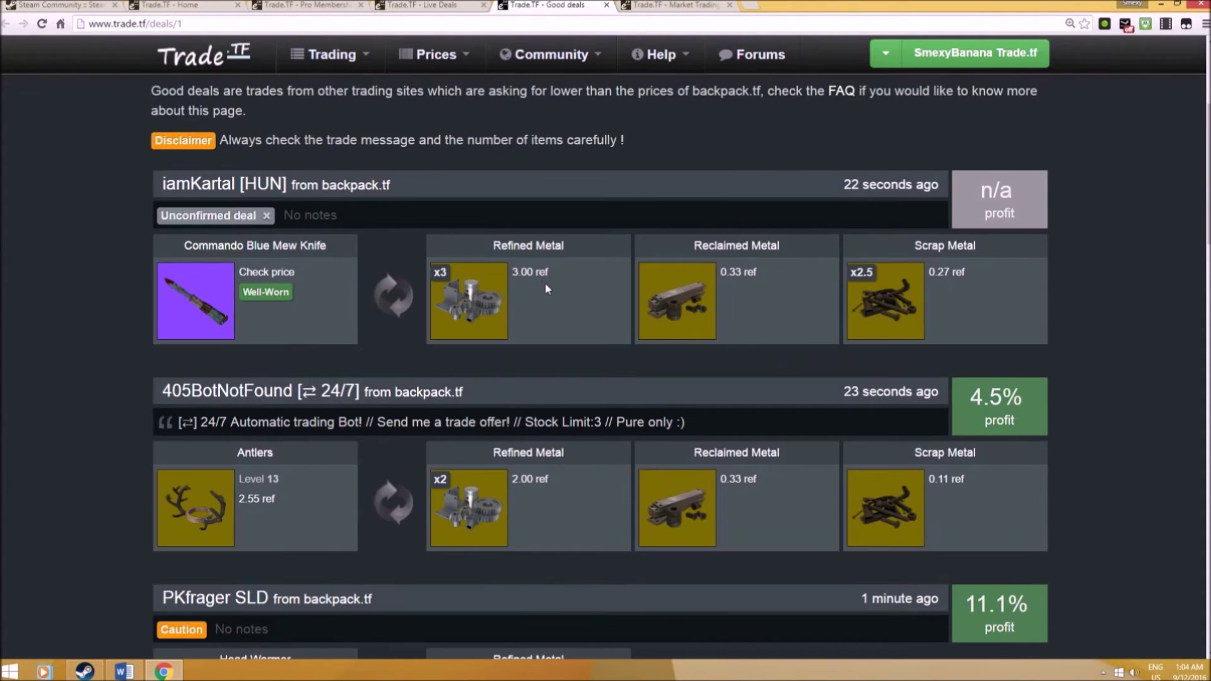
scroll(509, 323, "up", 3)
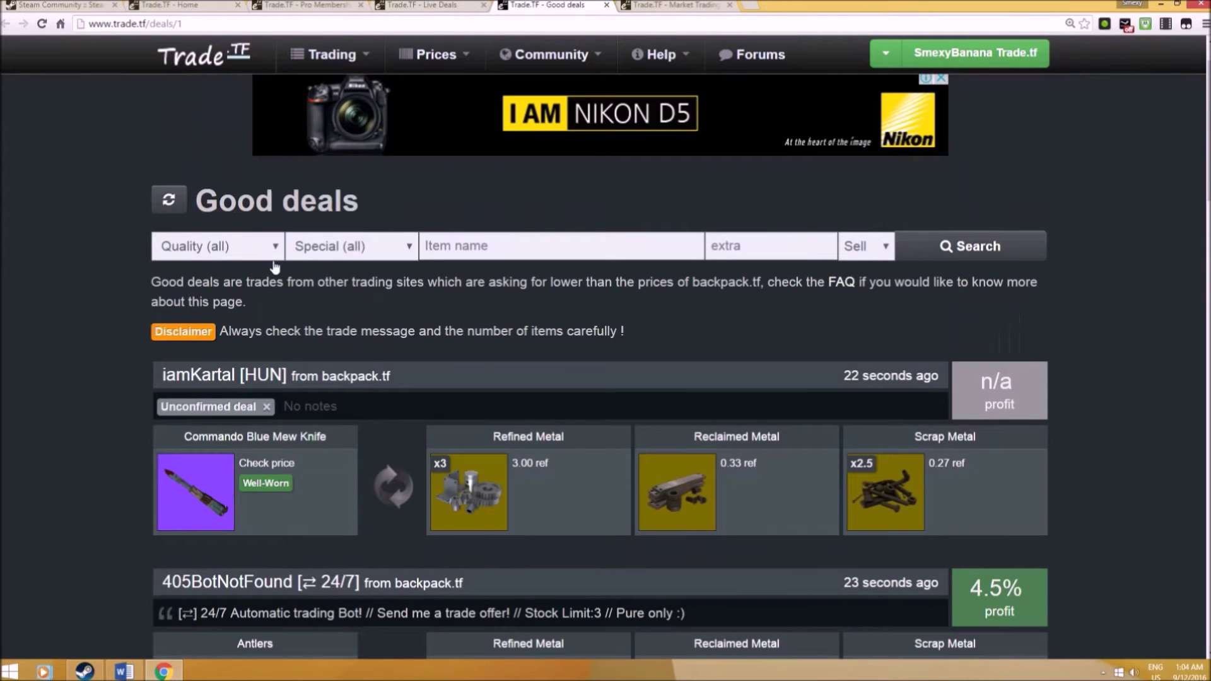
left_click(218, 246)
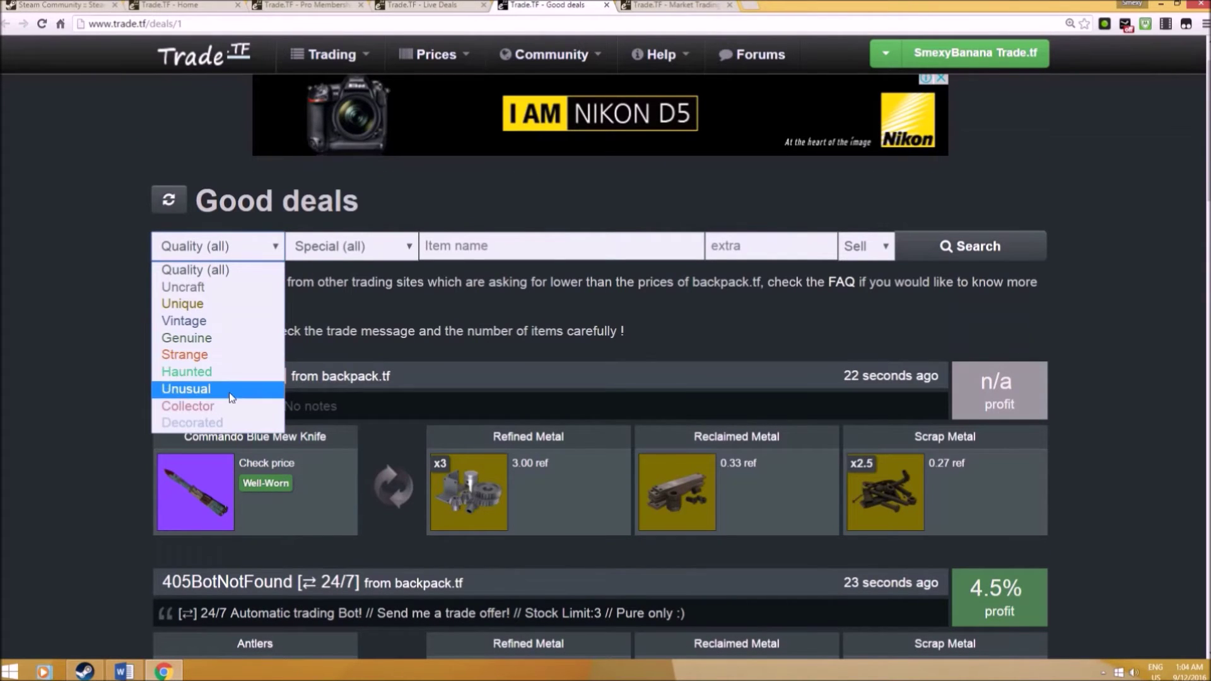
left_click(219, 388)
left_click(978, 247)
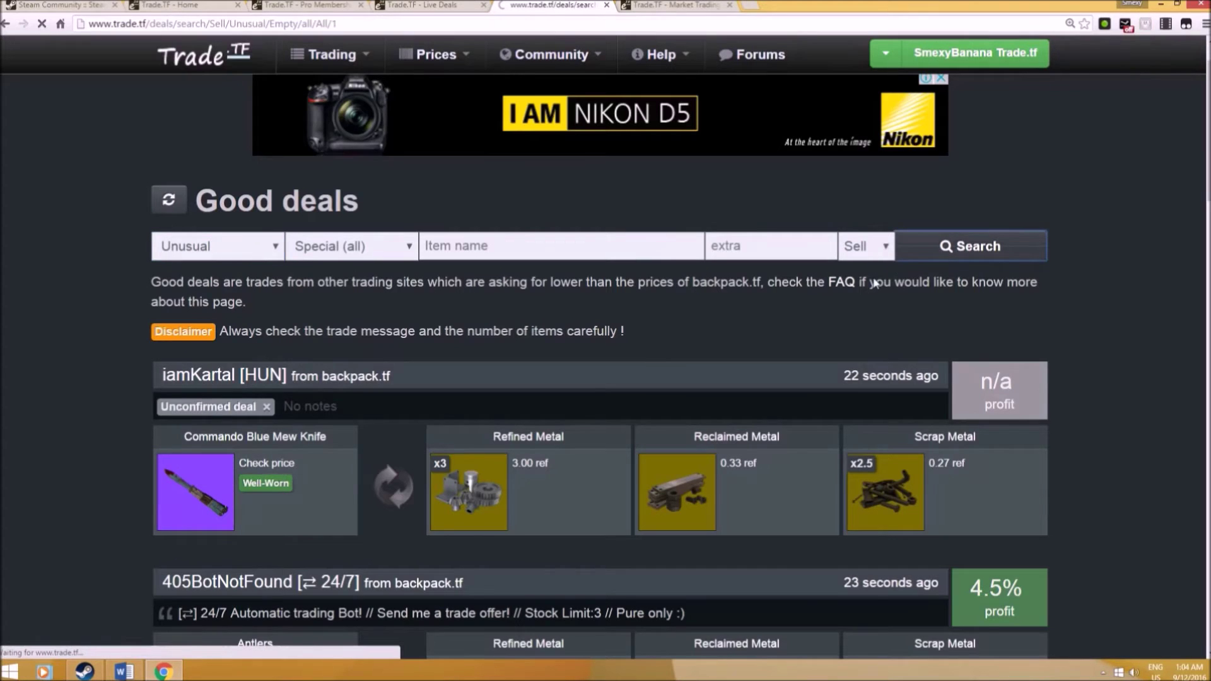
scroll(763, 286, "down", 5)
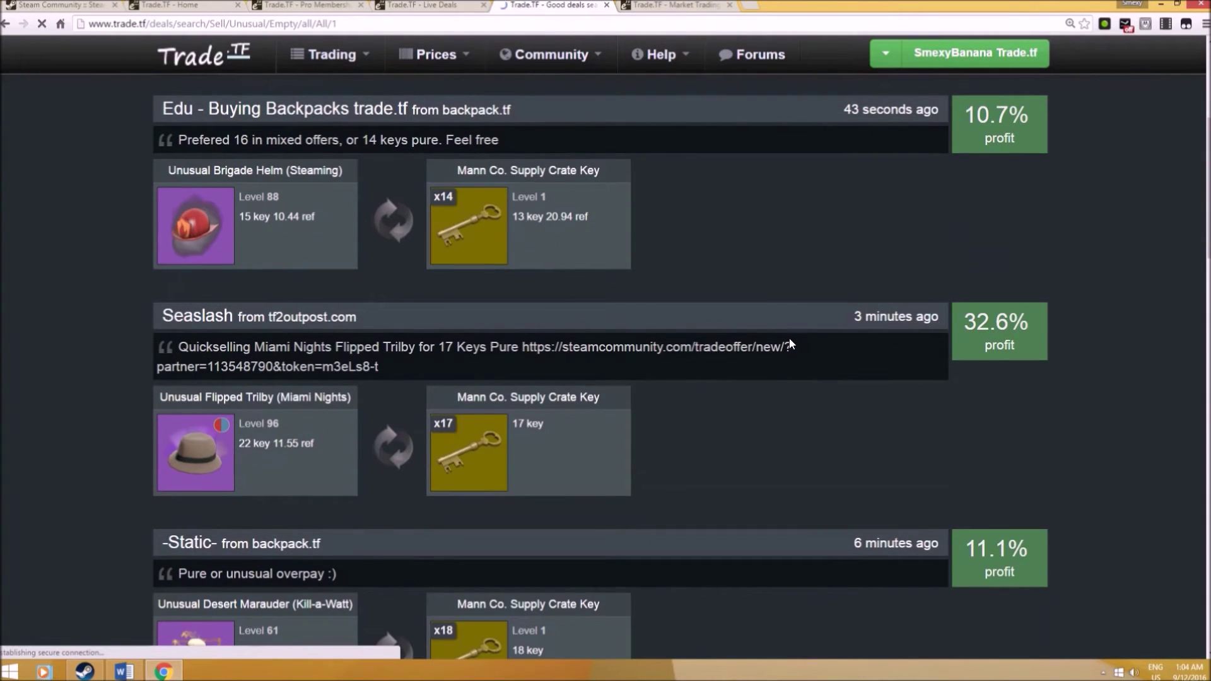
scroll(588, 418, "down", 3)
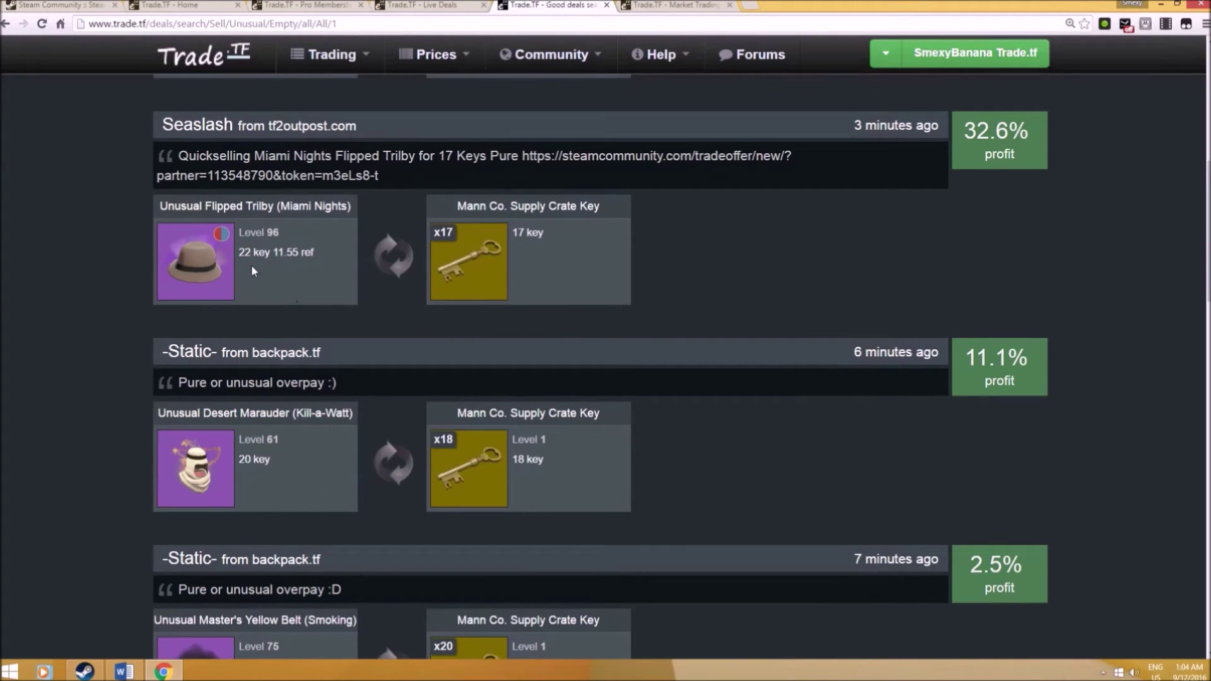
scroll(588, 276, "down", 3)
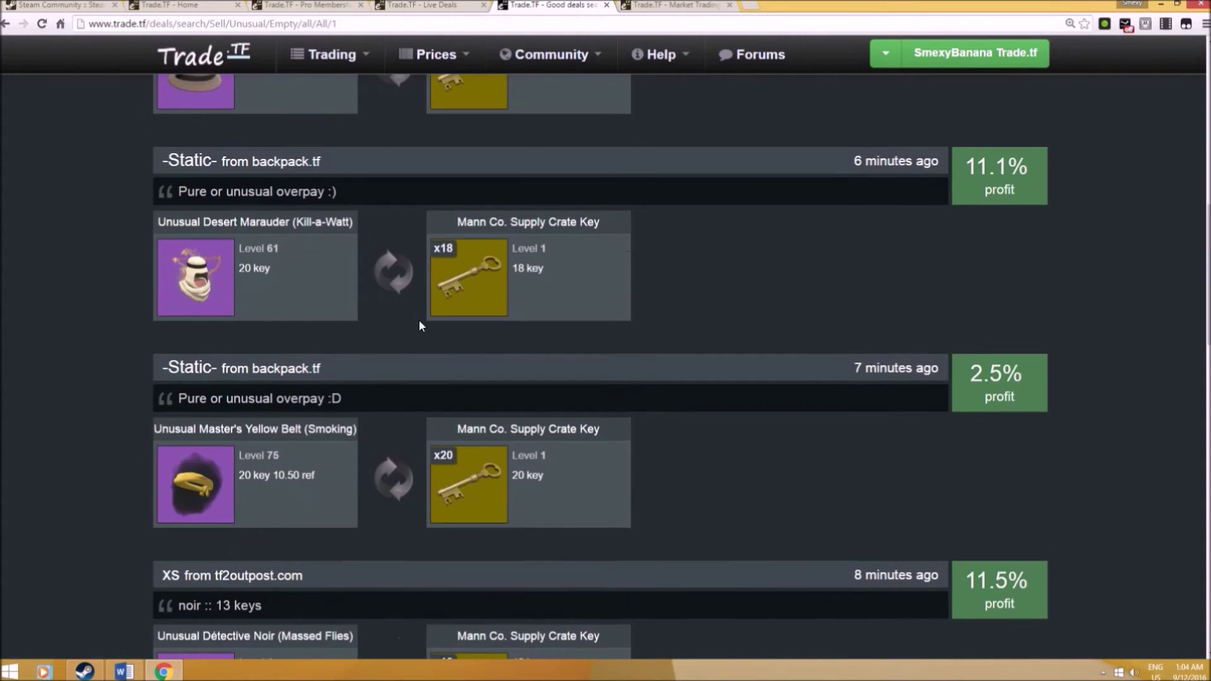
scroll(635, 326, "down", 3)
mouse_move(1000, 398)
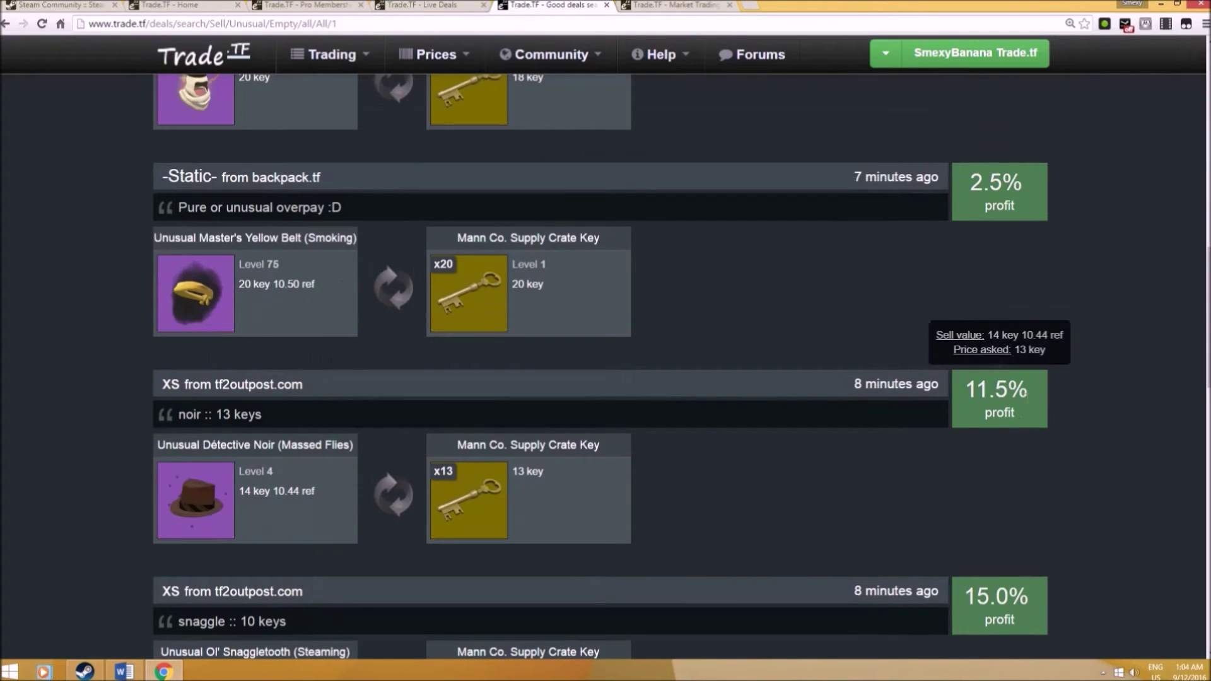
scroll(986, 365, "down", 4)
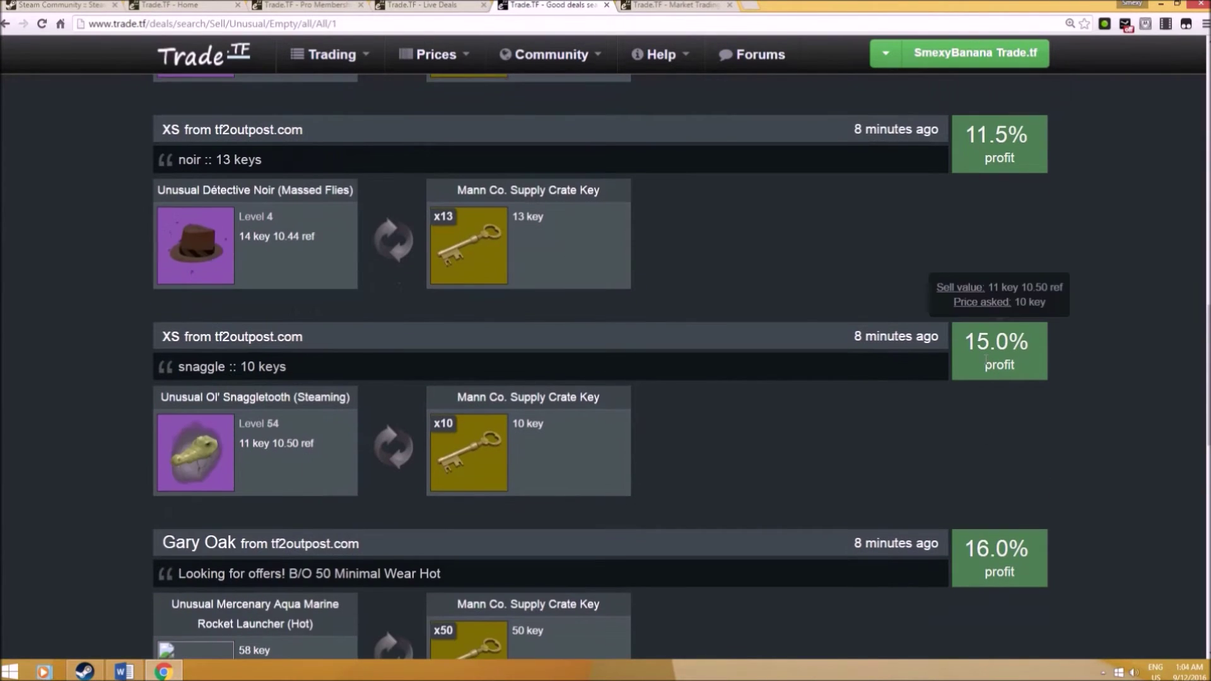
scroll(986, 365, "down", 3)
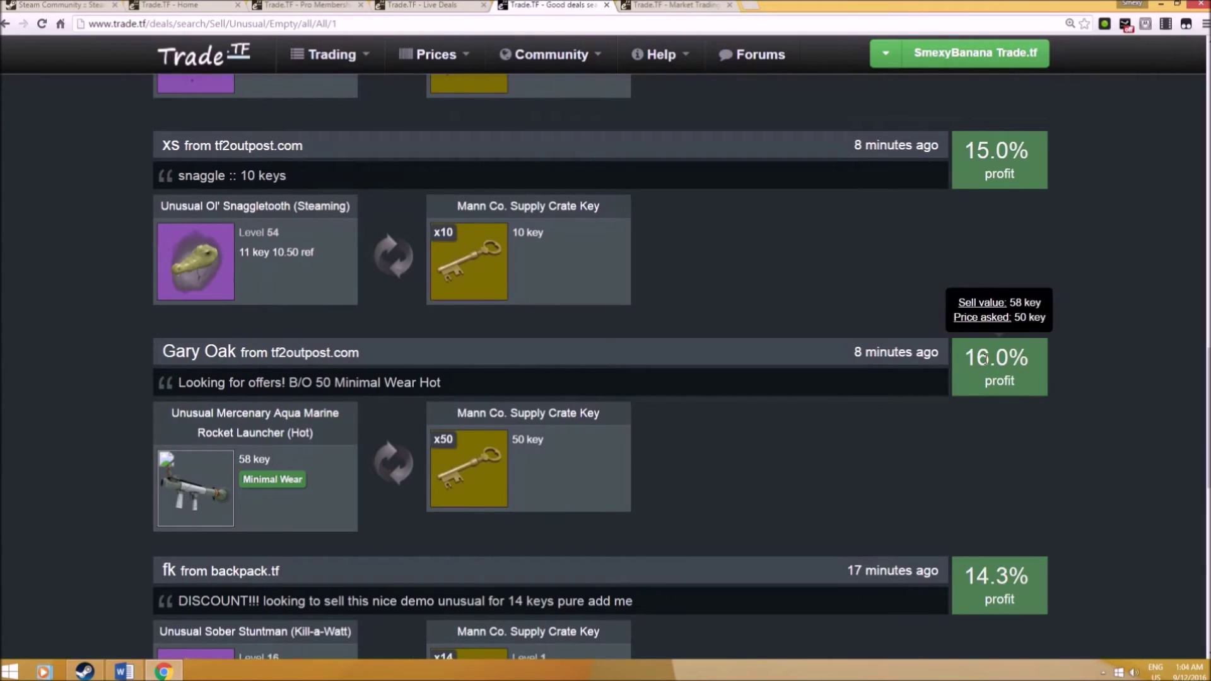
scroll(986, 359, "down", 5)
scroll(985, 359, "down", 4)
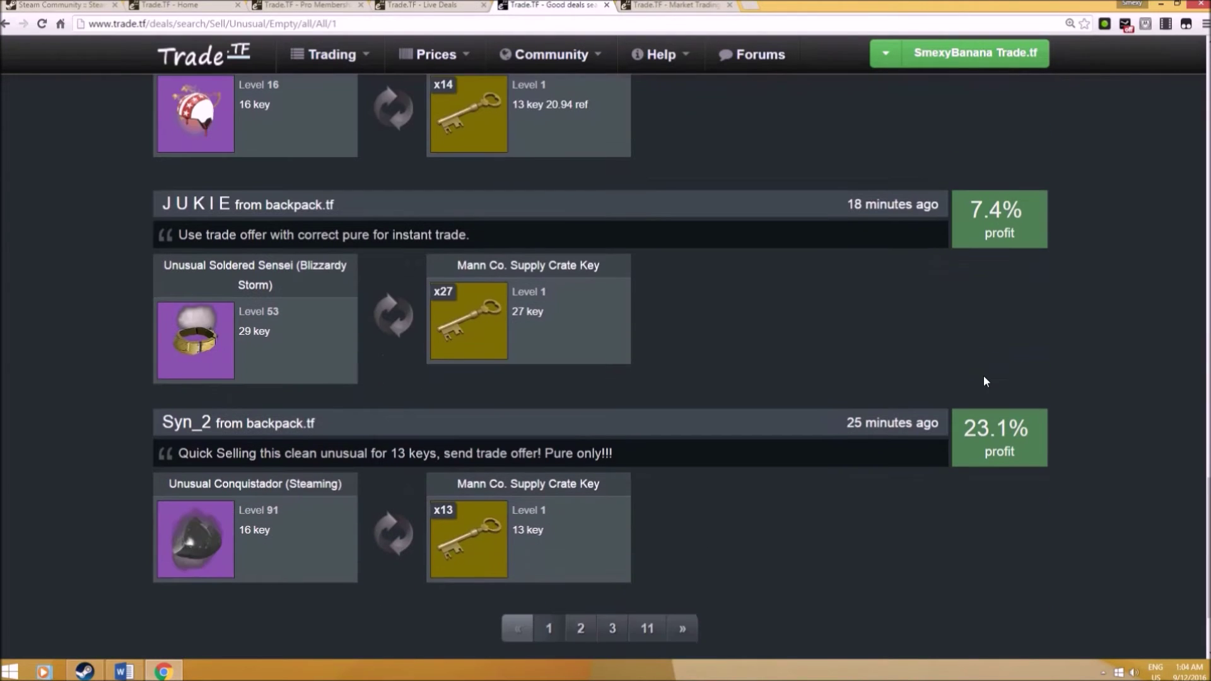
left_click(581, 629)
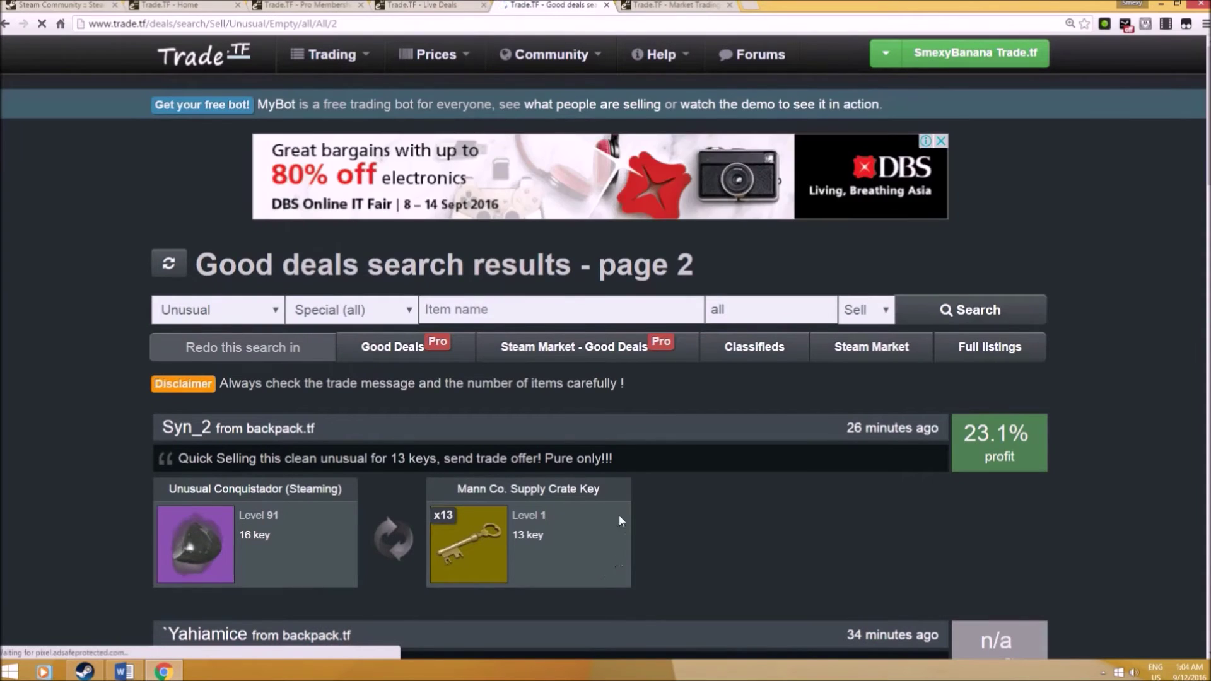
Scroll through page 2 of the Unusual good deals
scroll(775, 503, "down", 4)
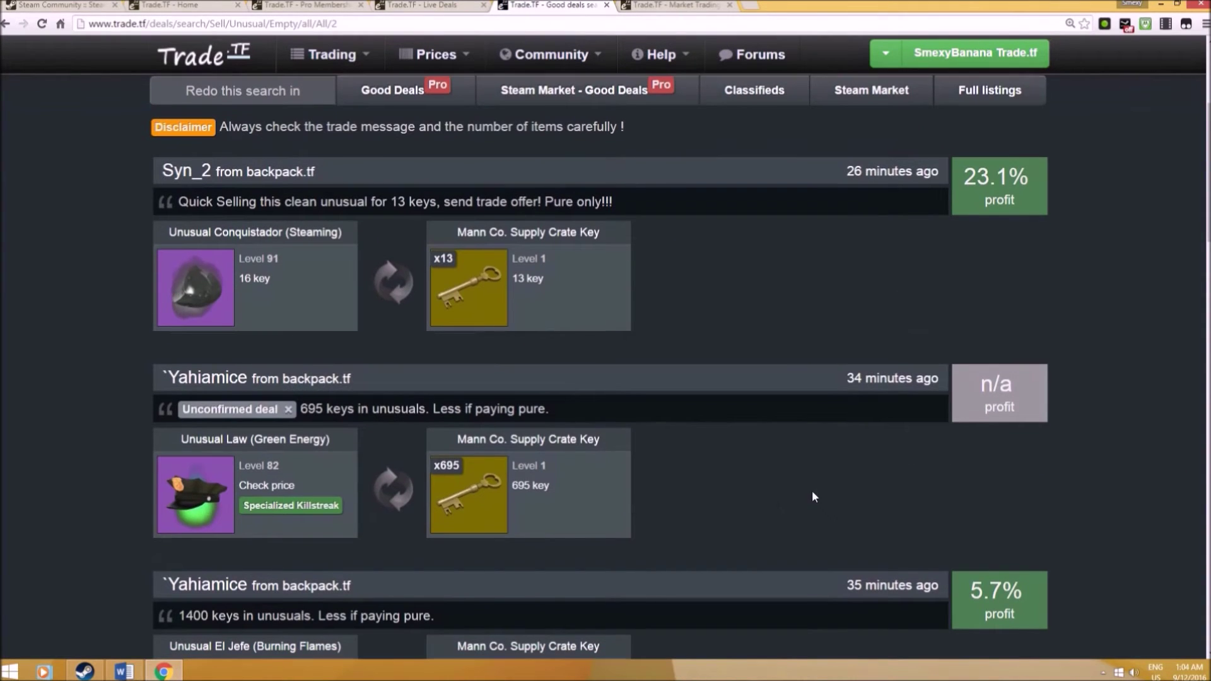
scroll(883, 472, "down", 4)
scroll(957, 468, "down", 4)
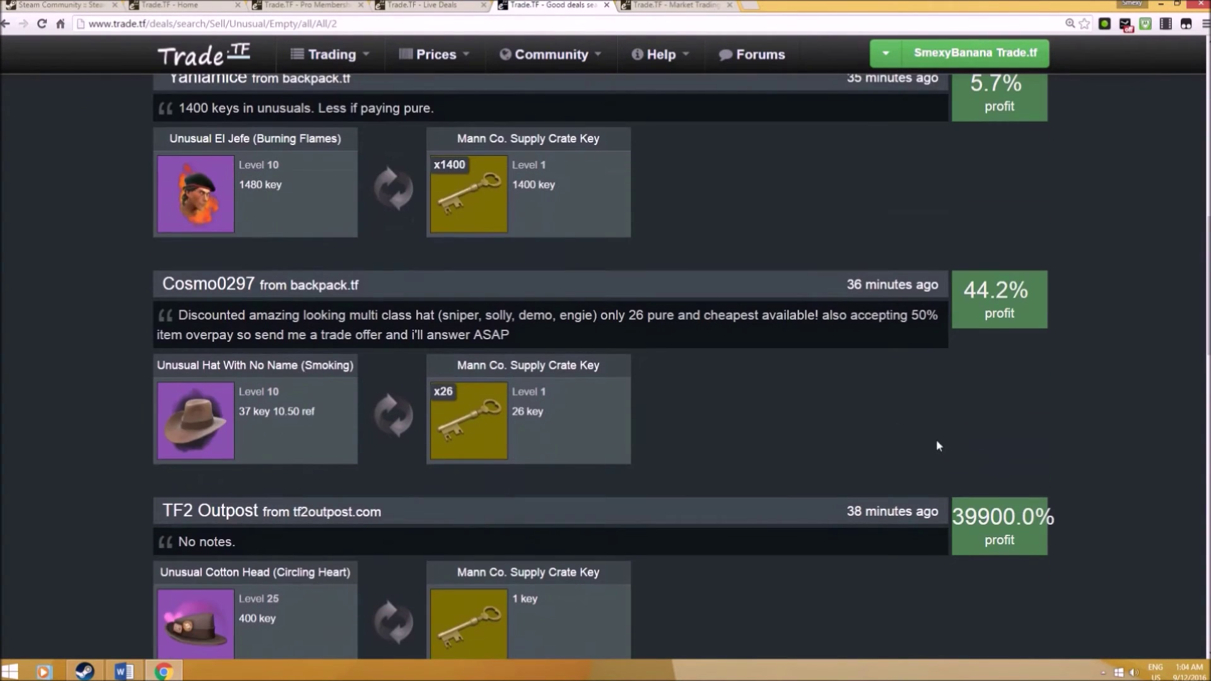
mouse_move(1025, 304)
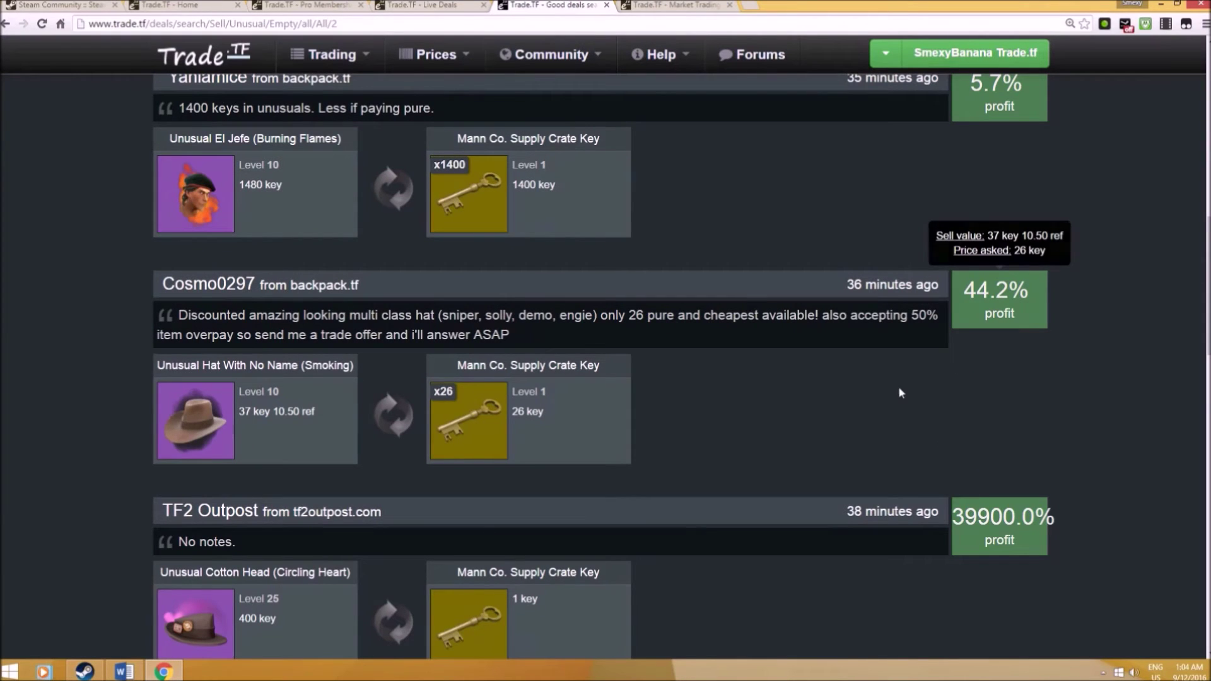
scroll(884, 392, "down", 7)
scroll(883, 400, "down", 4)
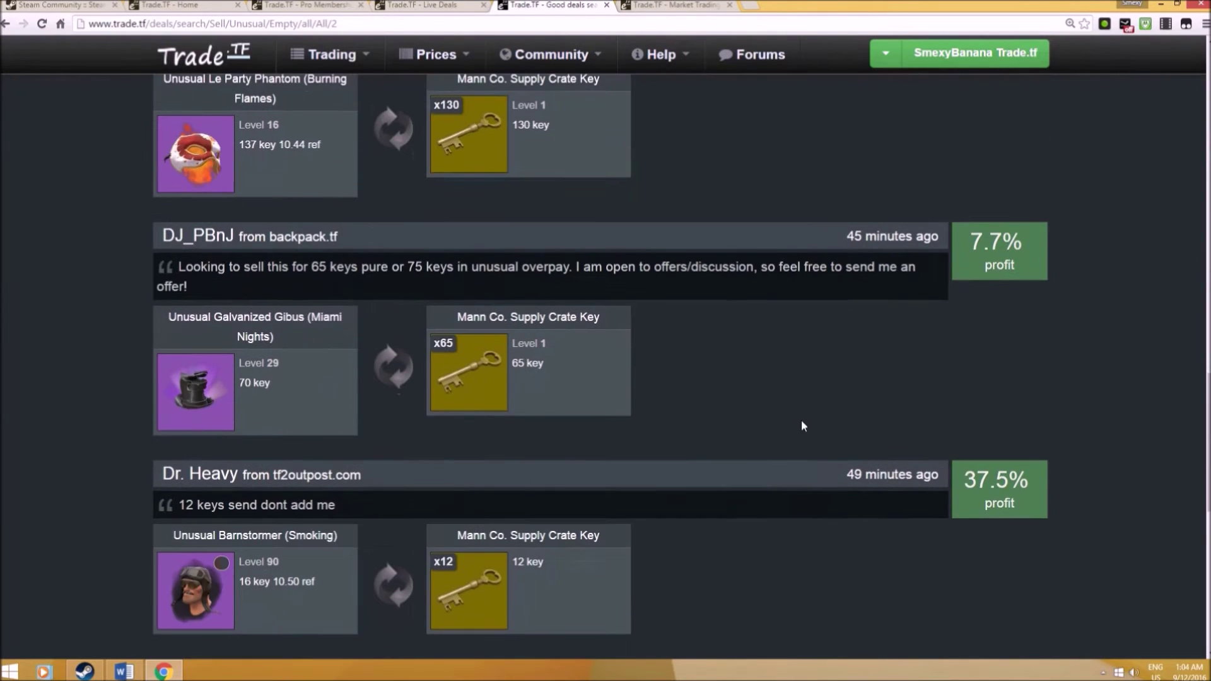
scroll(801, 418, "up", 18)
scroll(793, 398, "up", 2)
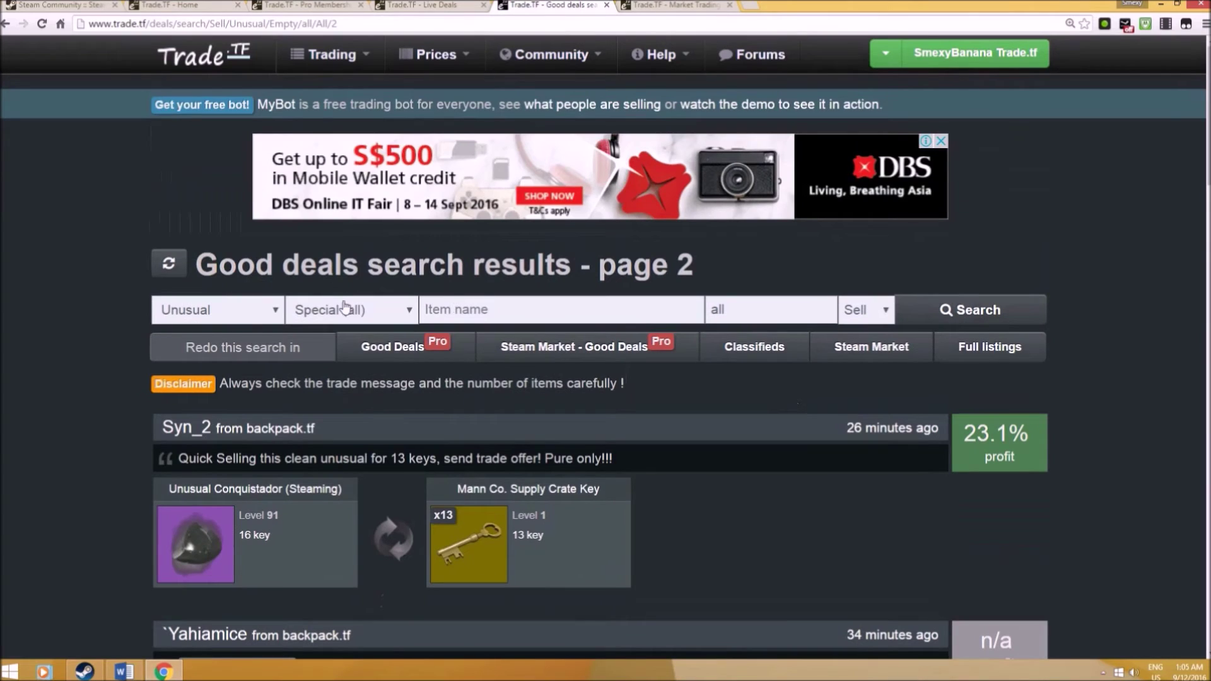
Filter the good deals to Collector quality and run the search
left_click(252, 312)
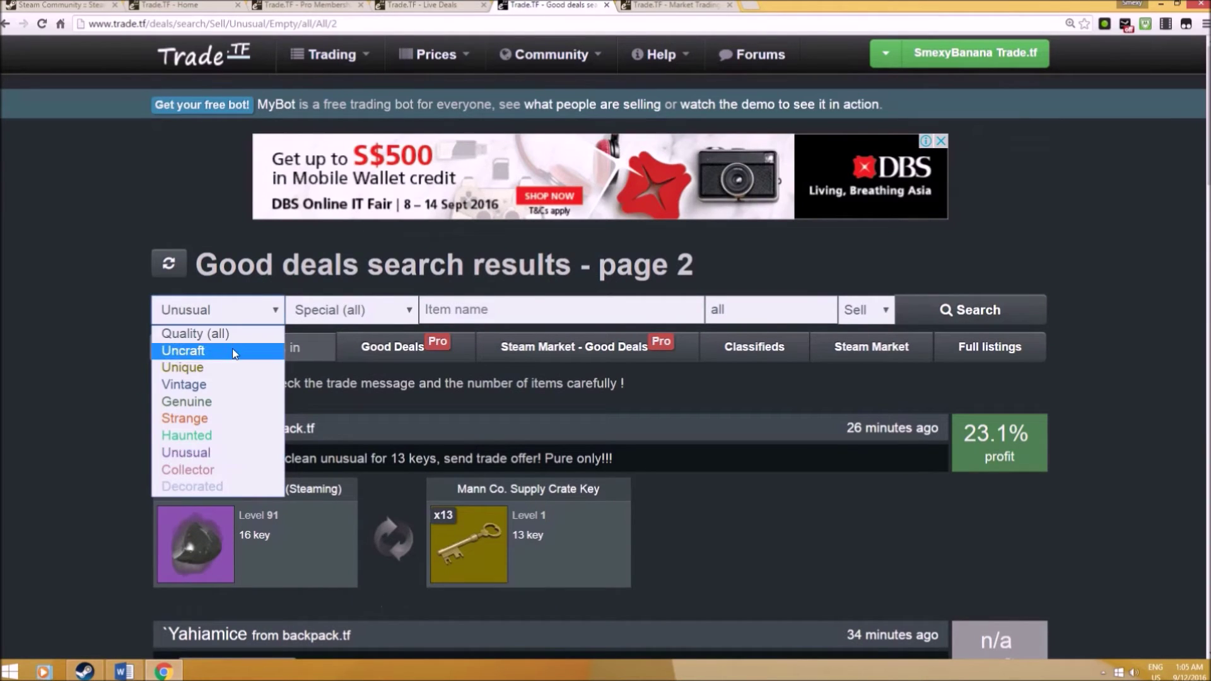
left_click(238, 471)
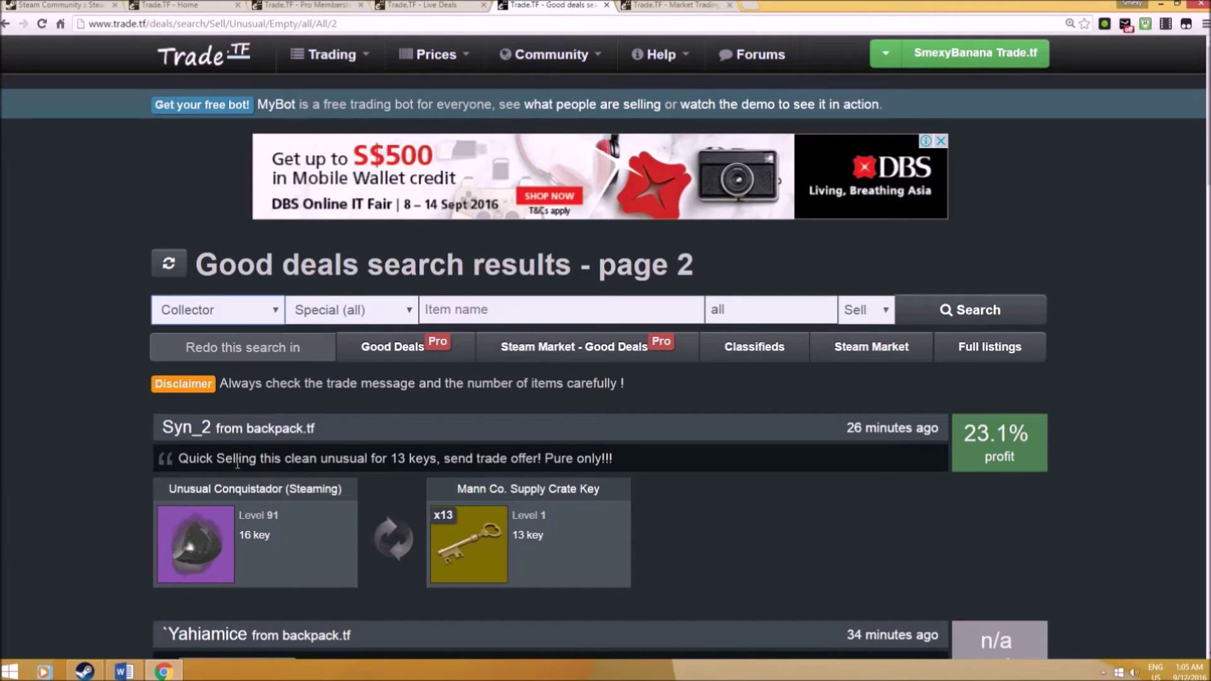
left_click(203, 320)
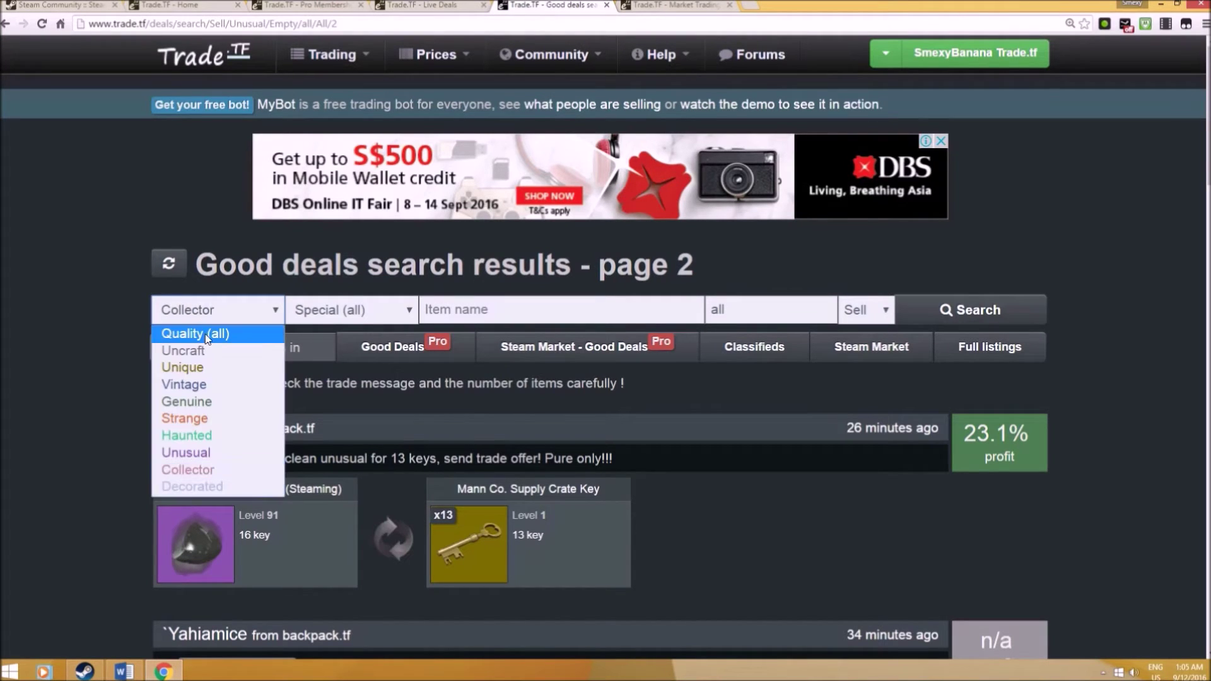
left_click(927, 316)
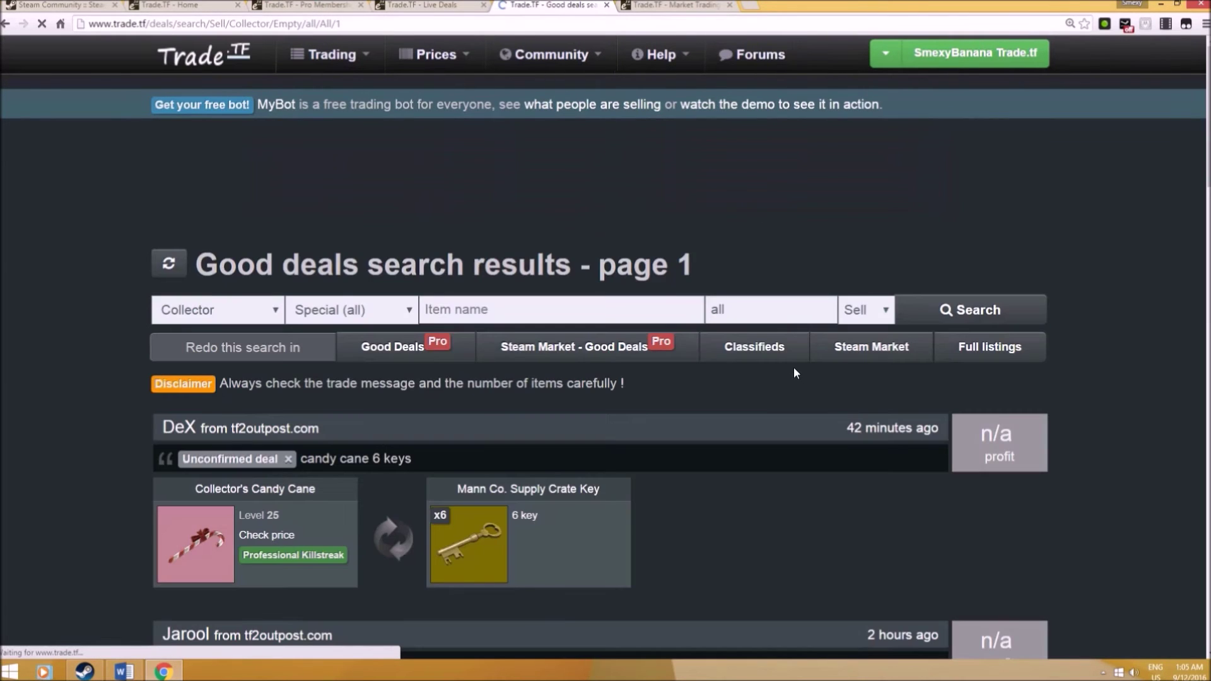
Switch the good-deals Quality filter from Collector to Unusual and look over the resulting deals
scroll(794, 367, "down", 8)
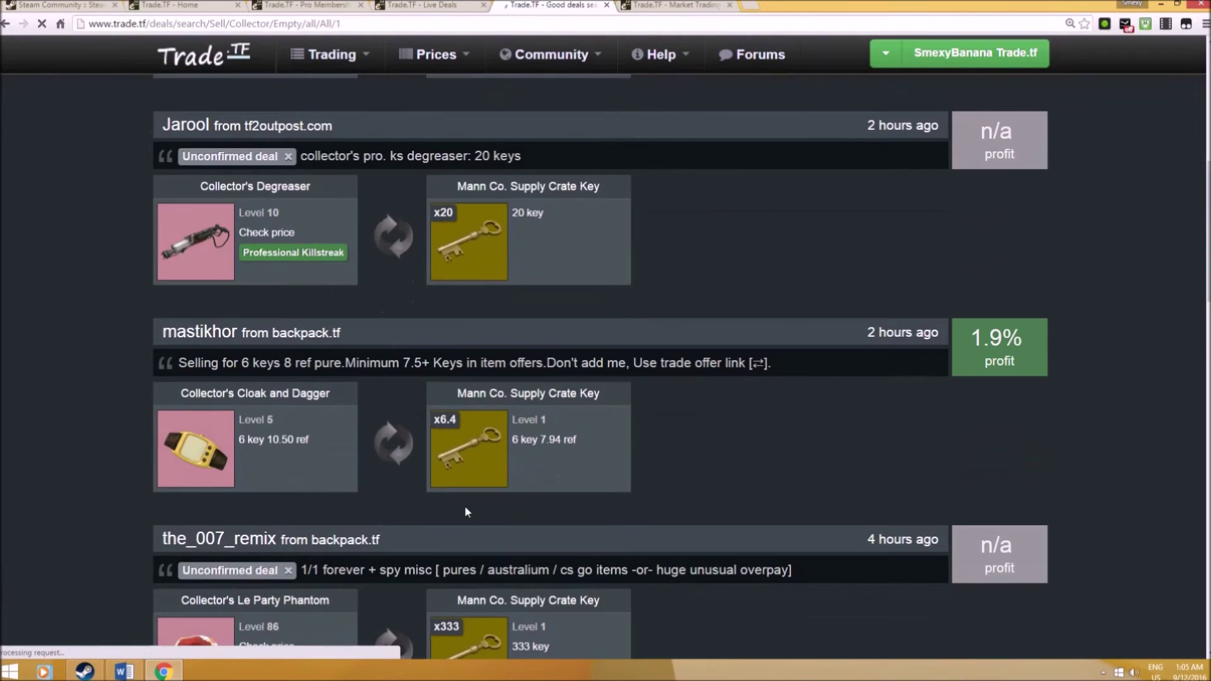
left_click(218, 312)
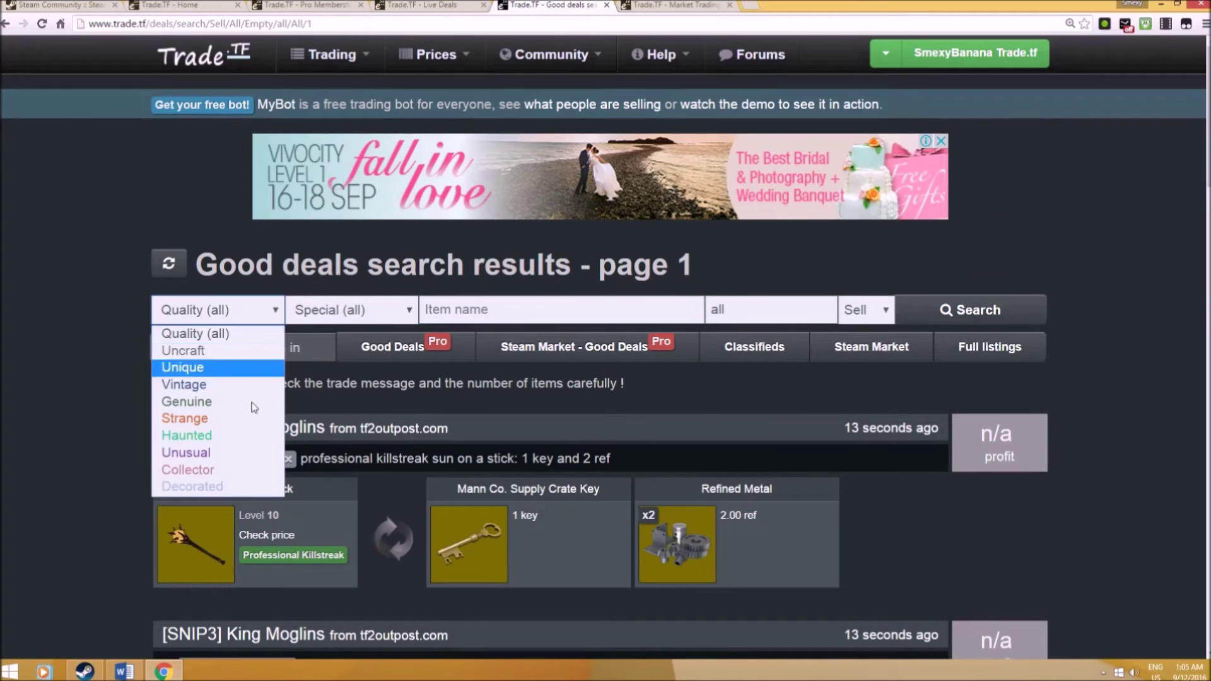
left_click(241, 451)
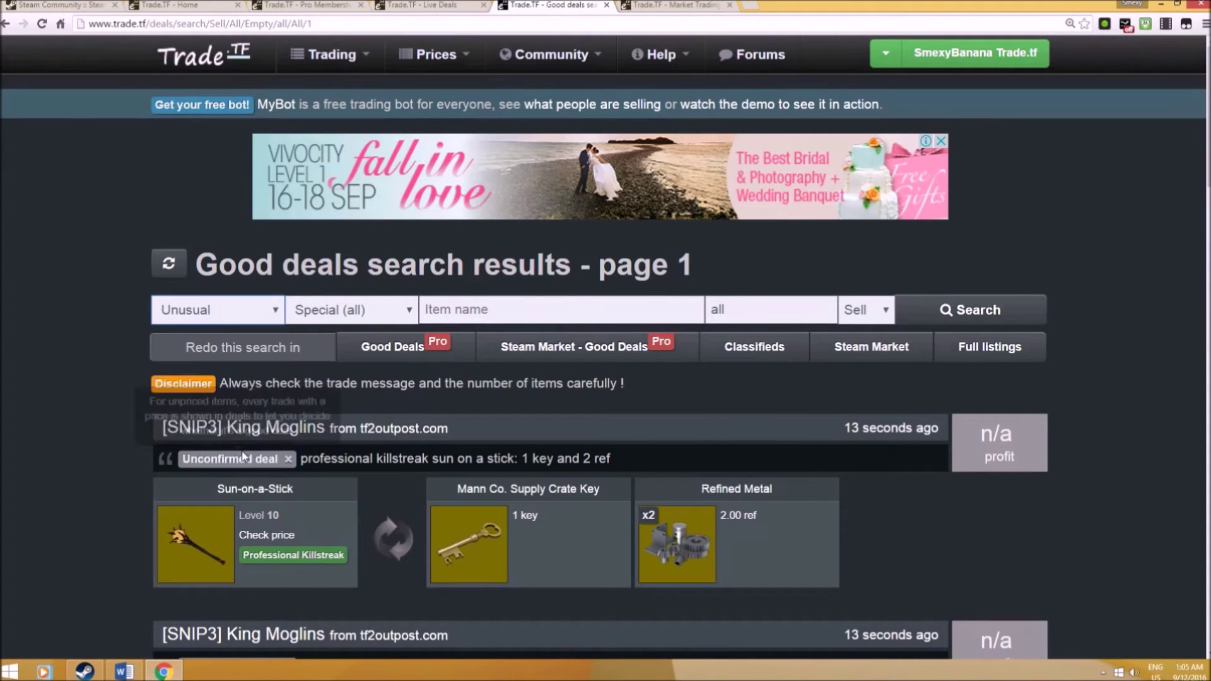
left_click(253, 311)
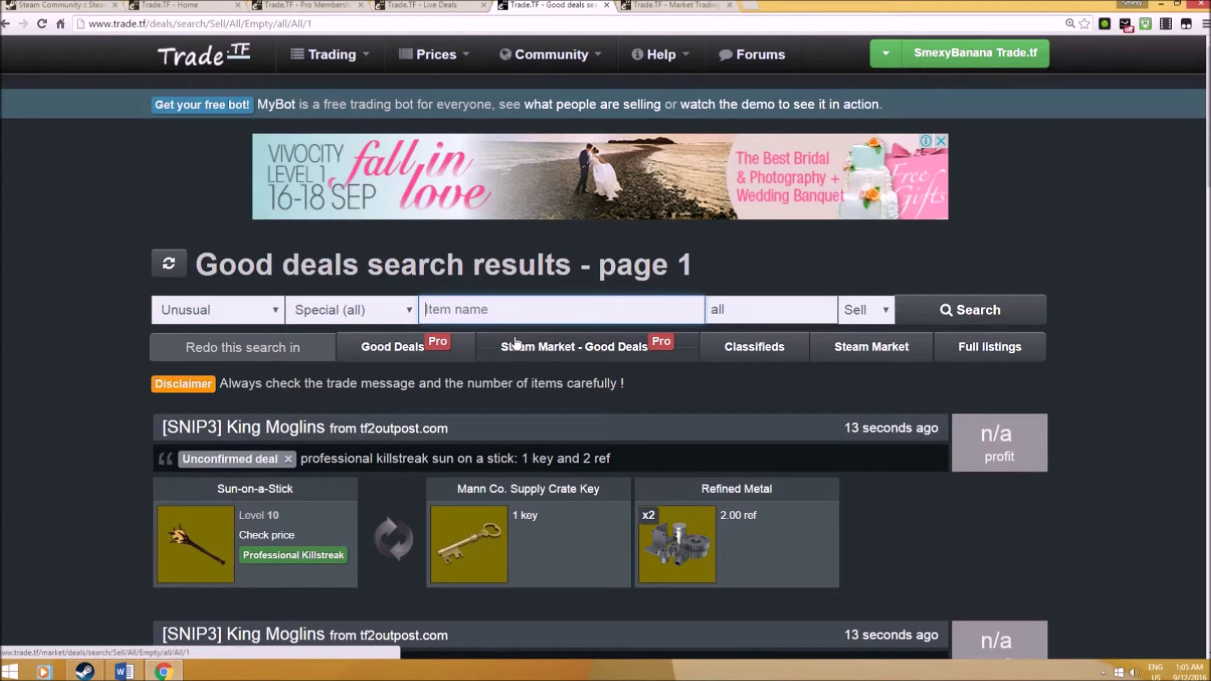
scroll(516, 343, "down", 2)
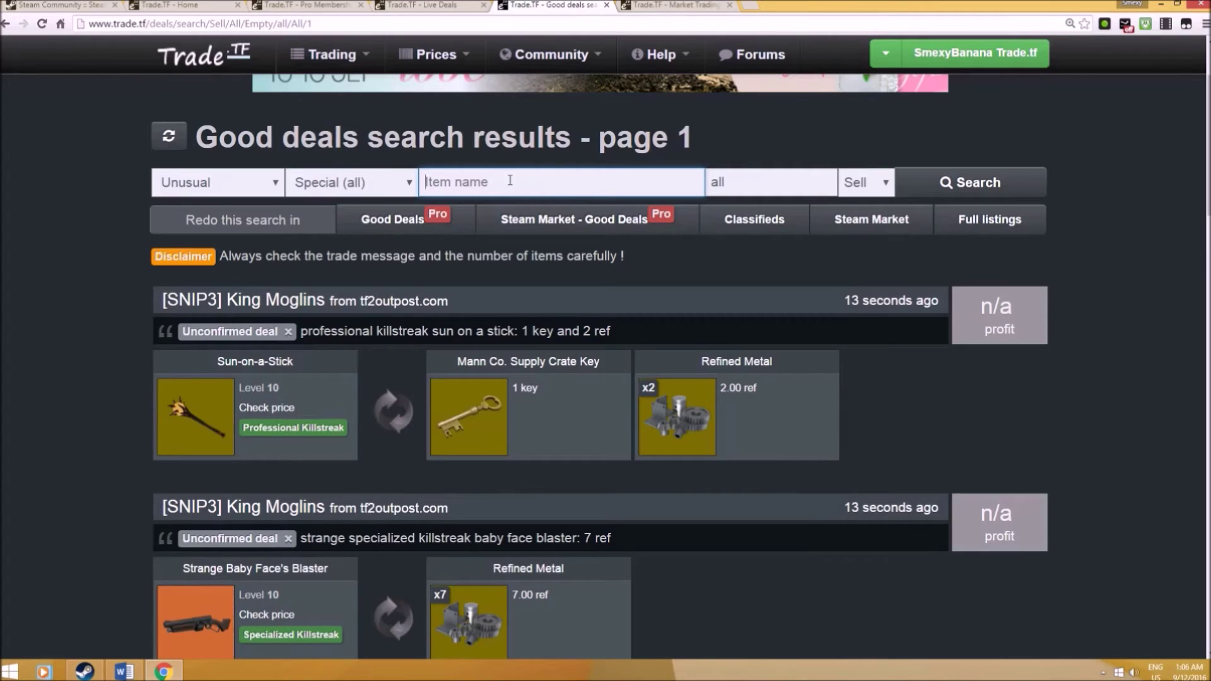
scroll(410, 158, "up", 2)
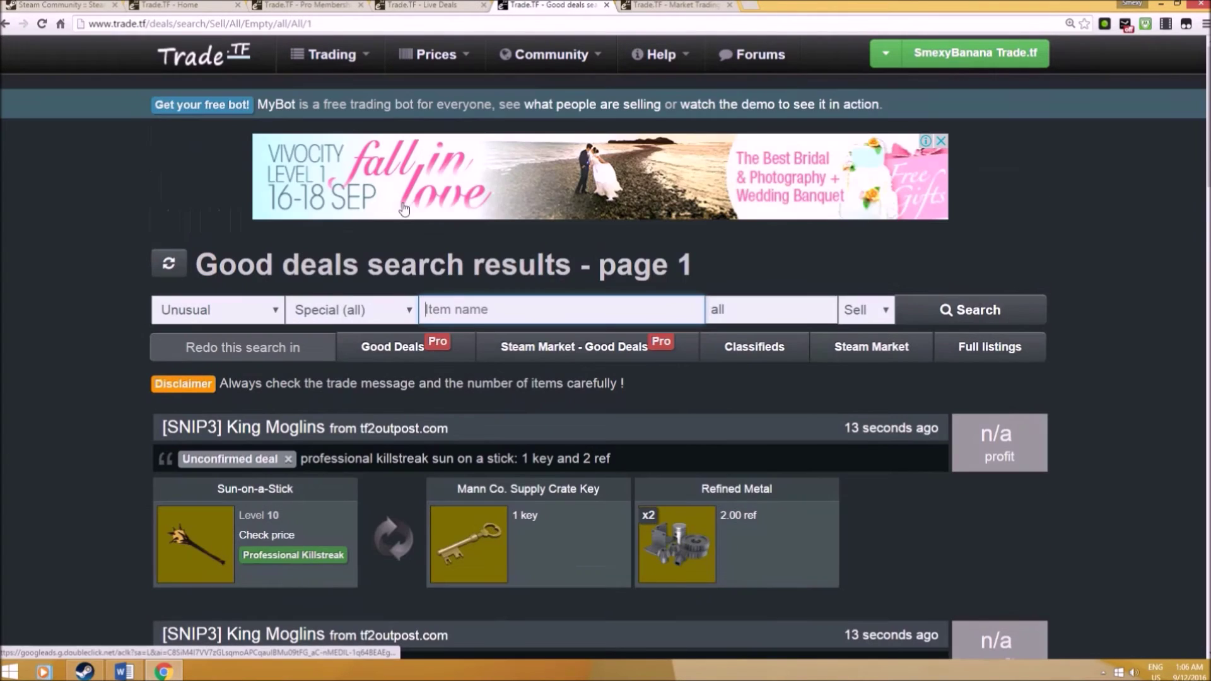
left_click(342, 61)
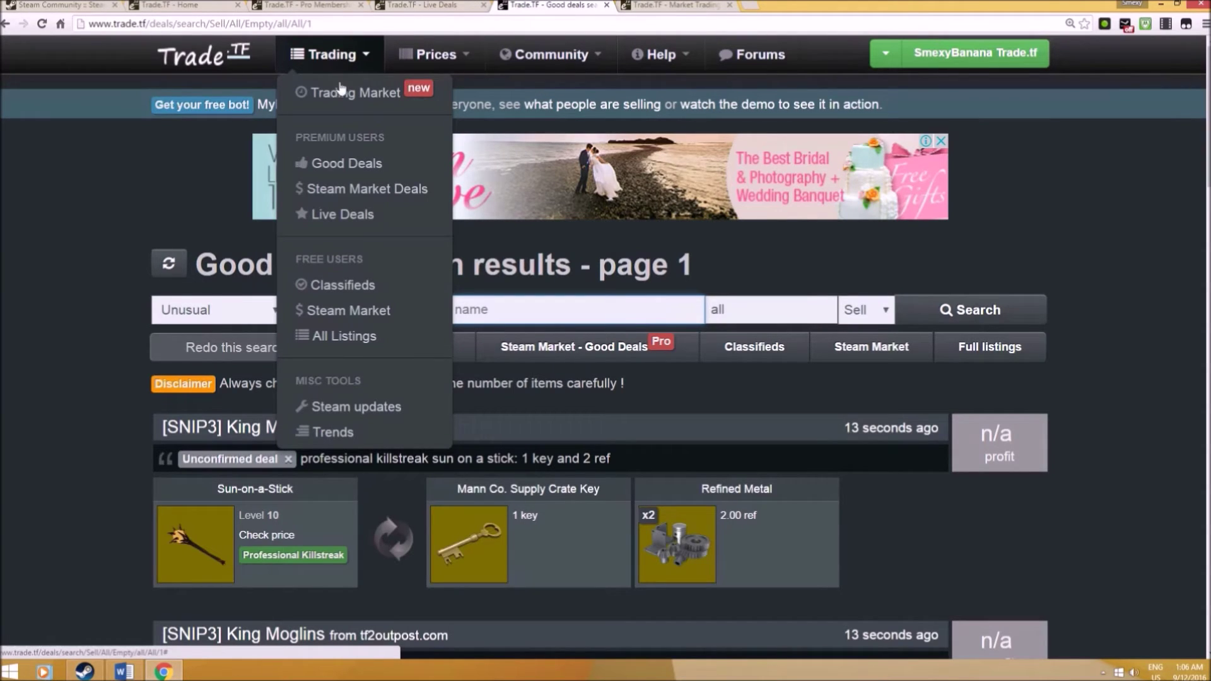
Open the Steam updates page of recently added or modified items in a new tab
right_click(364, 413)
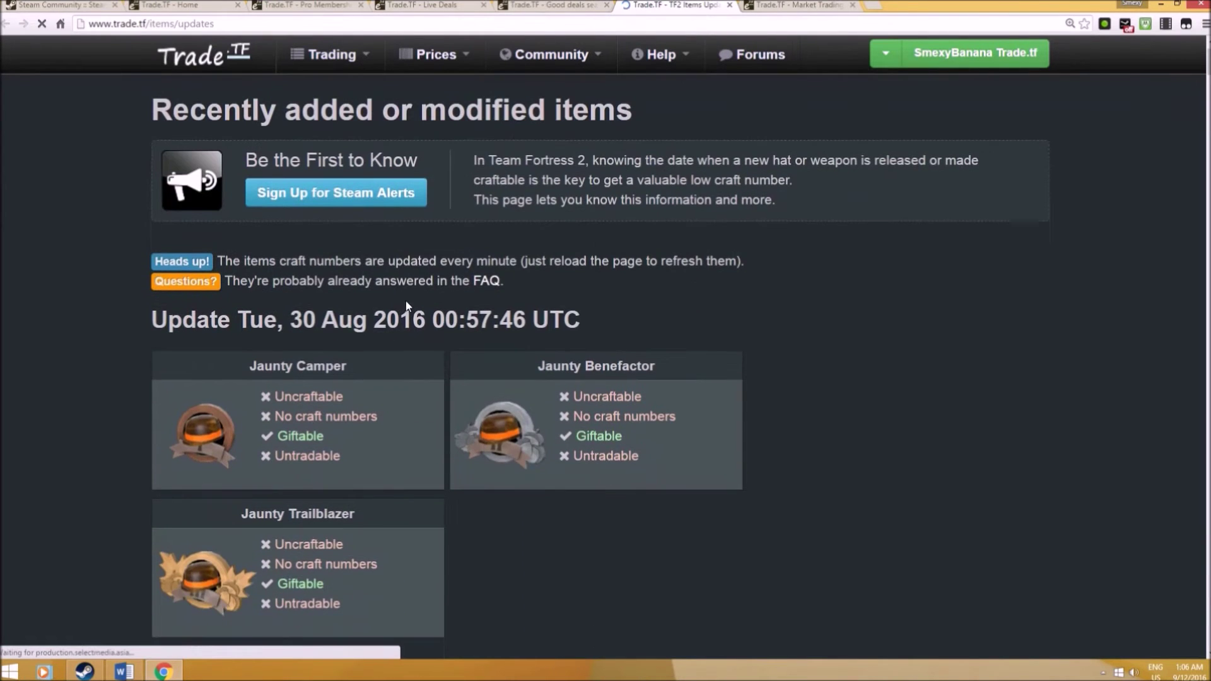
scroll(366, 319, "down", 3)
scroll(365, 317, "down", 5)
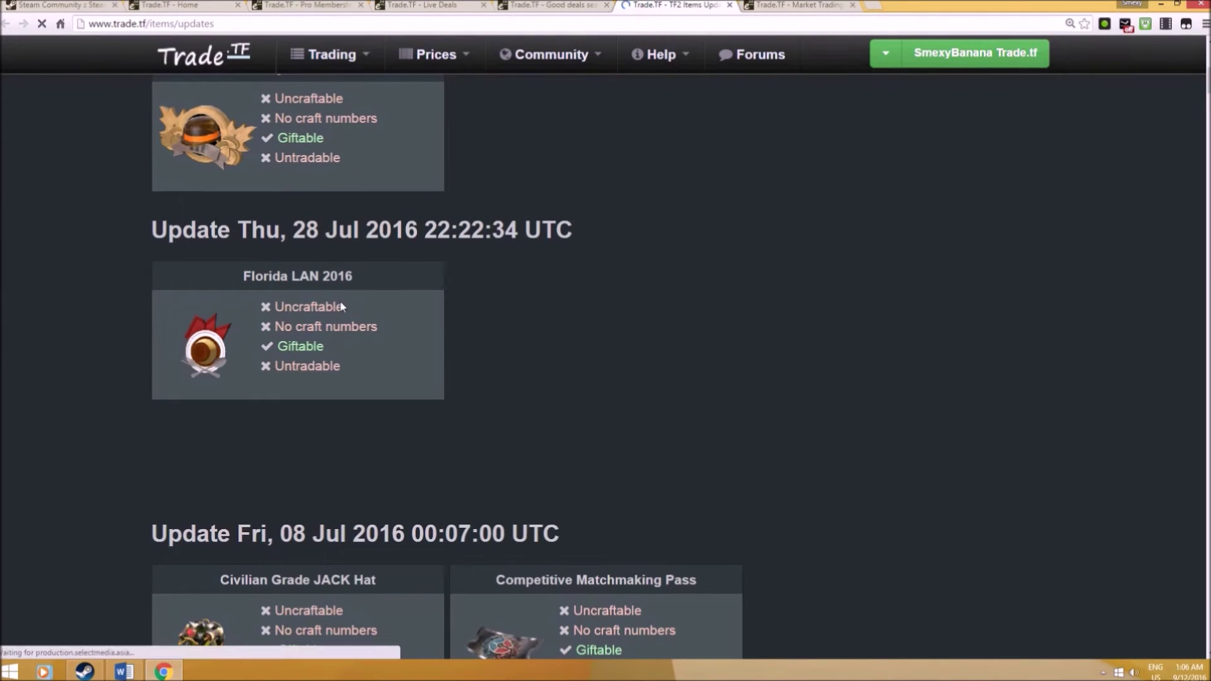
scroll(339, 289, "up", 4)
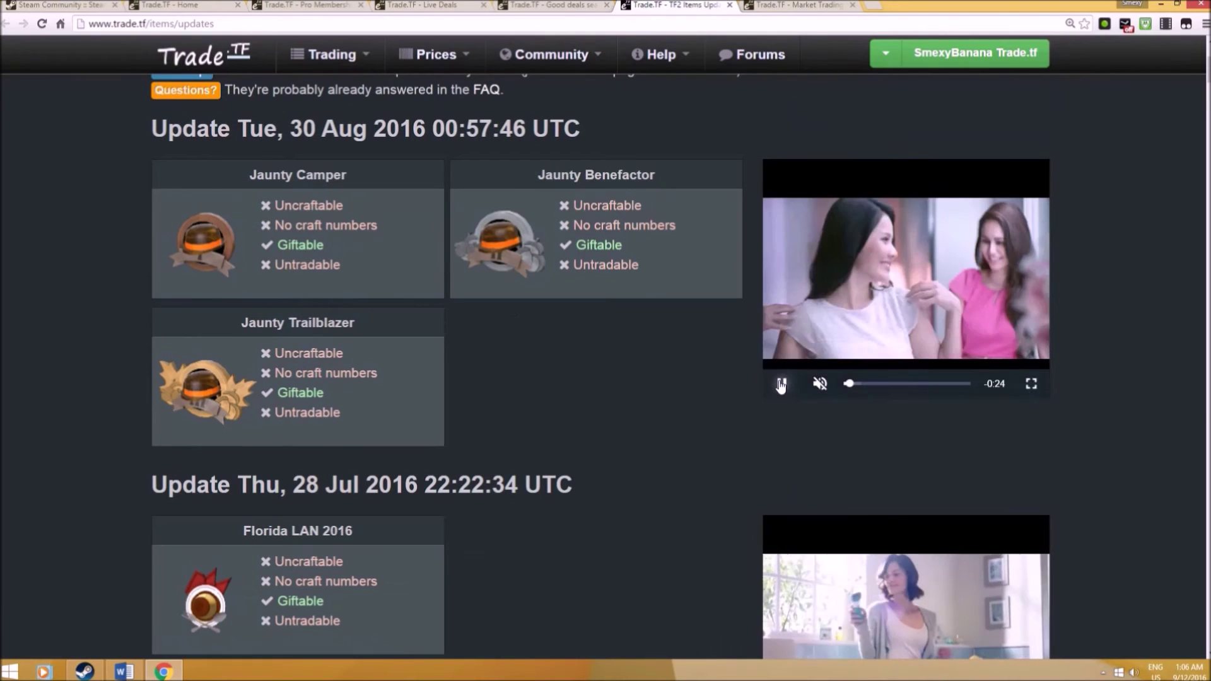
Pause the playing ad video and scroll through the list of item updates
left_click(782, 384)
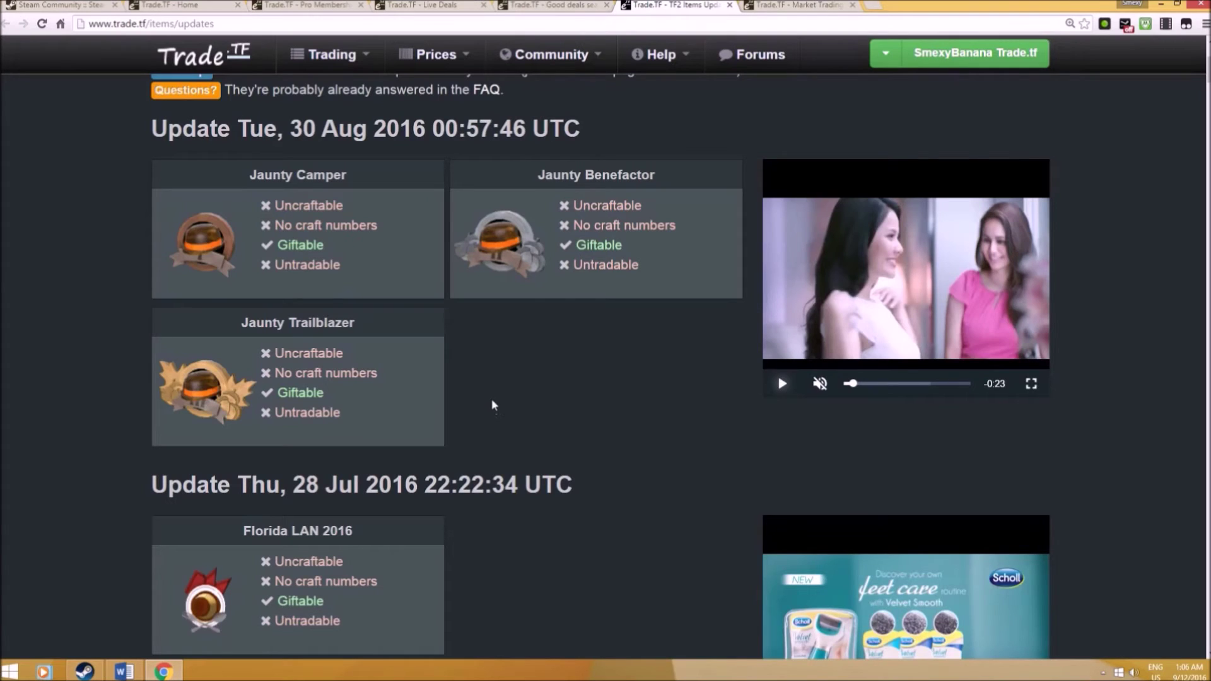
scroll(493, 404, "down", 6)
scroll(493, 400, "down", 2)
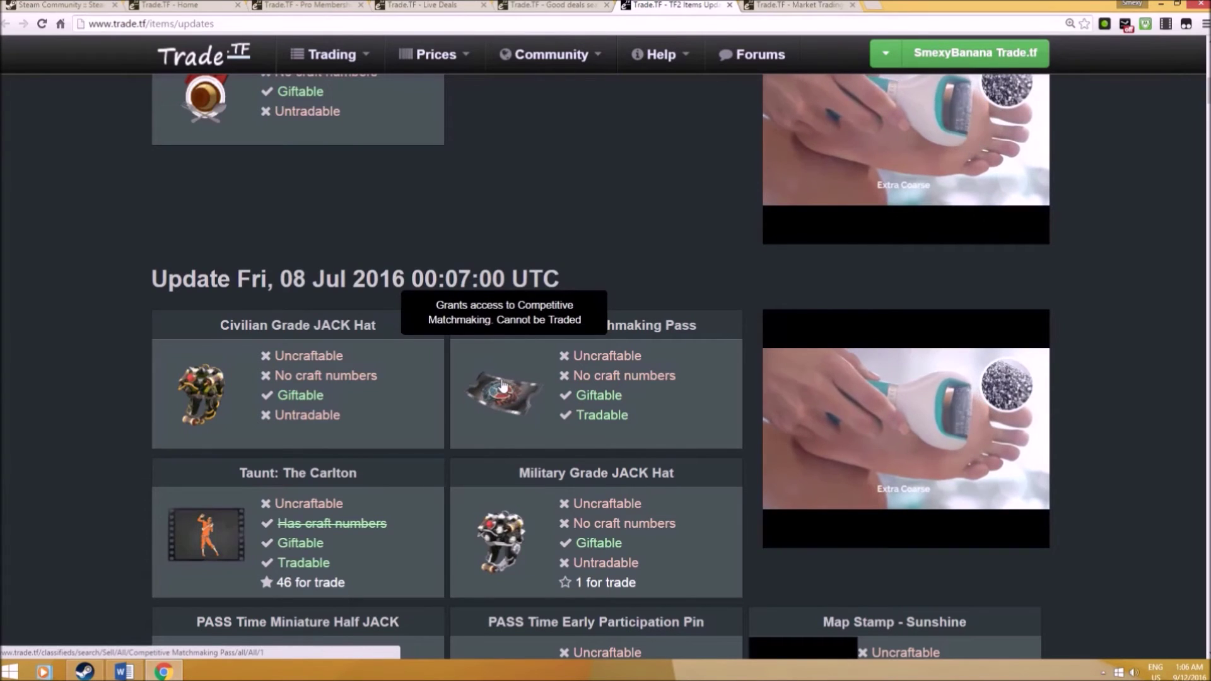
scroll(503, 385, "up", 10)
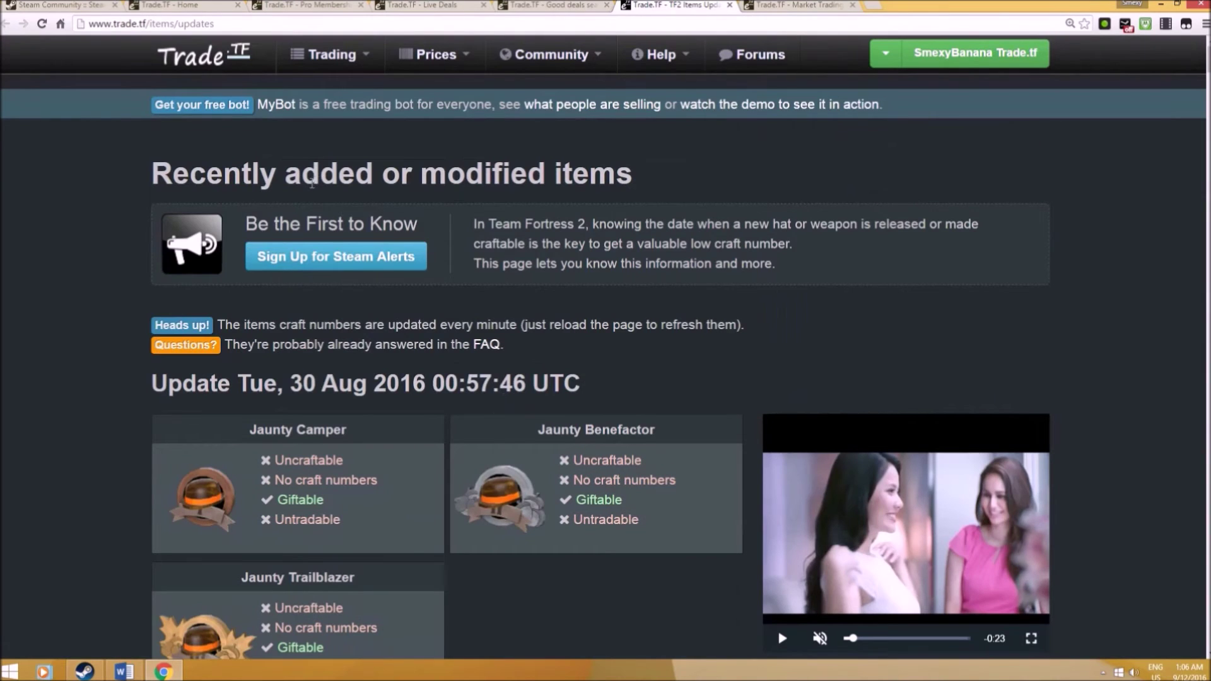
scroll(509, 158, "down", 9)
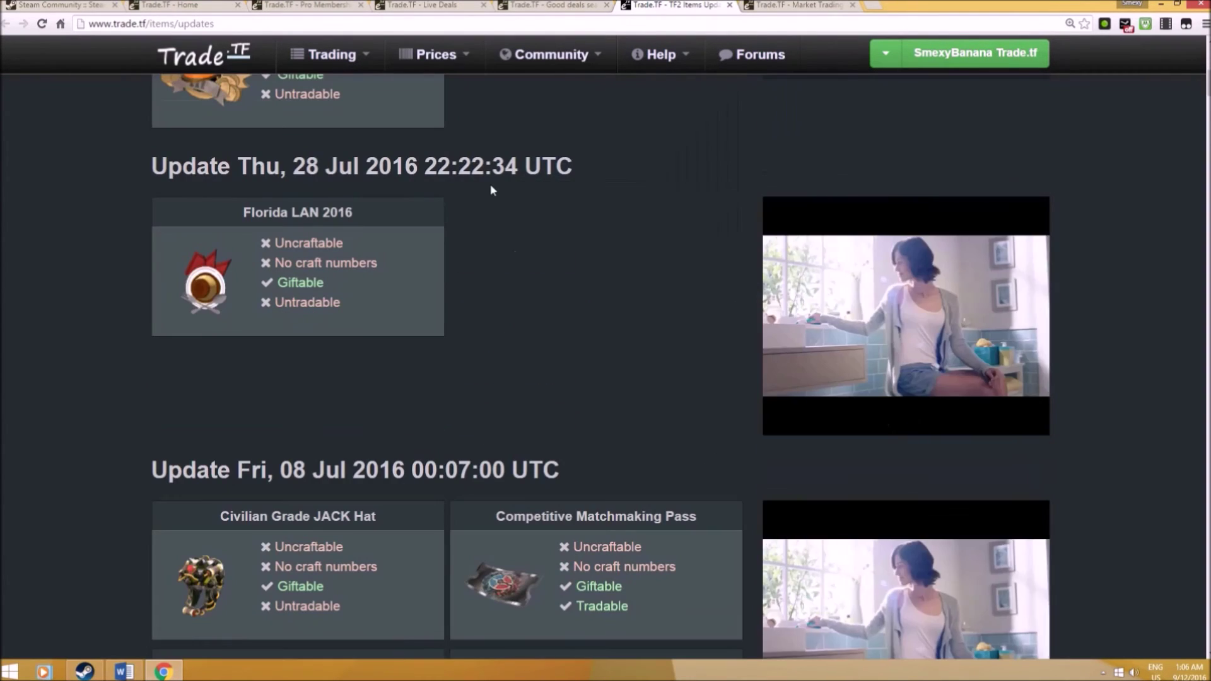
scroll(495, 199, "up", 6)
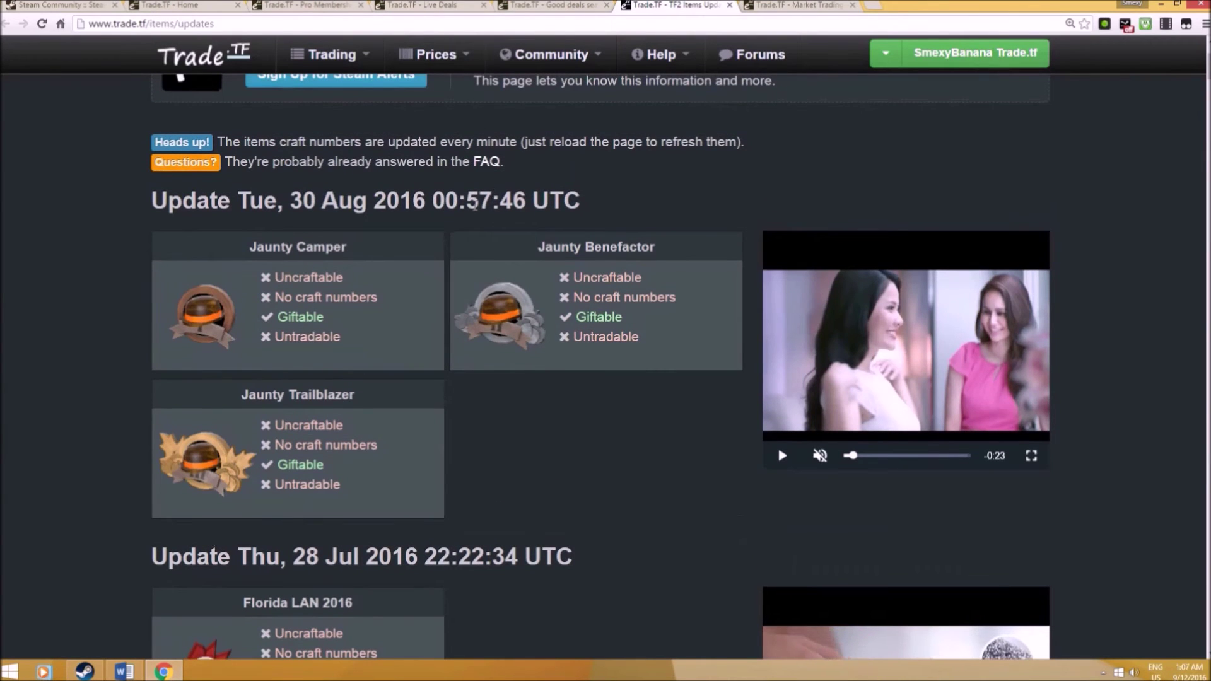
left_click(358, 434)
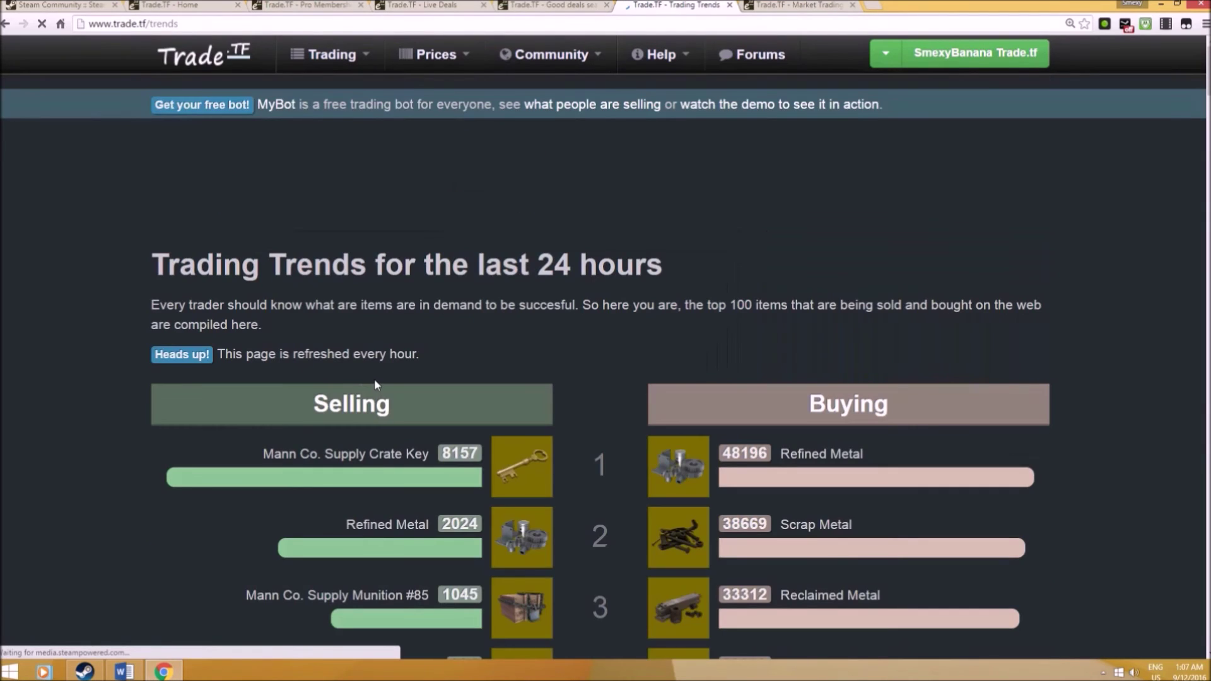
scroll(373, 379, "down", 1)
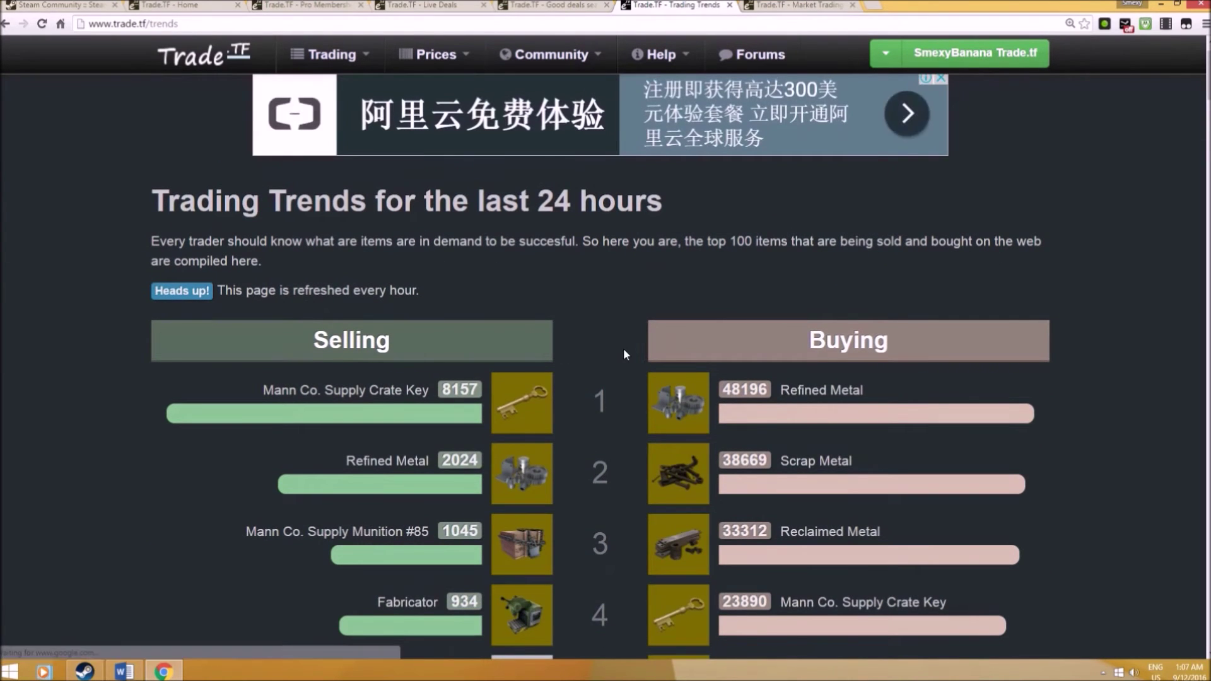
scroll(621, 350, "down", 1)
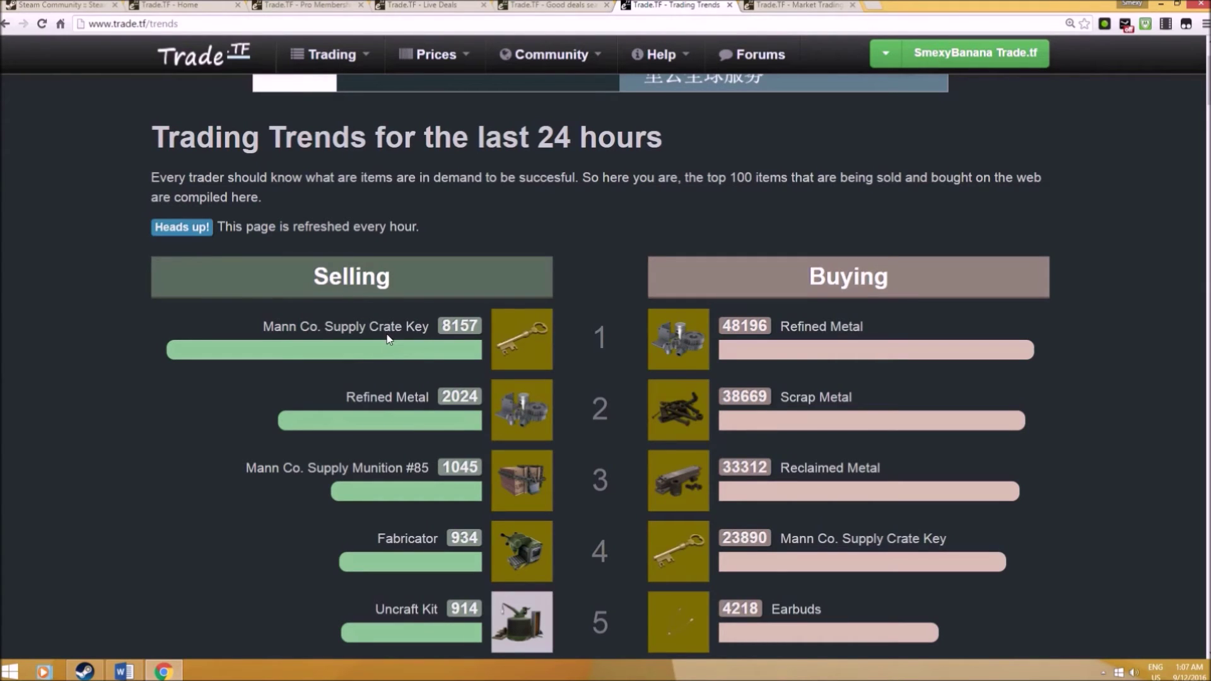
left_click_drag(814, 538, 906, 538)
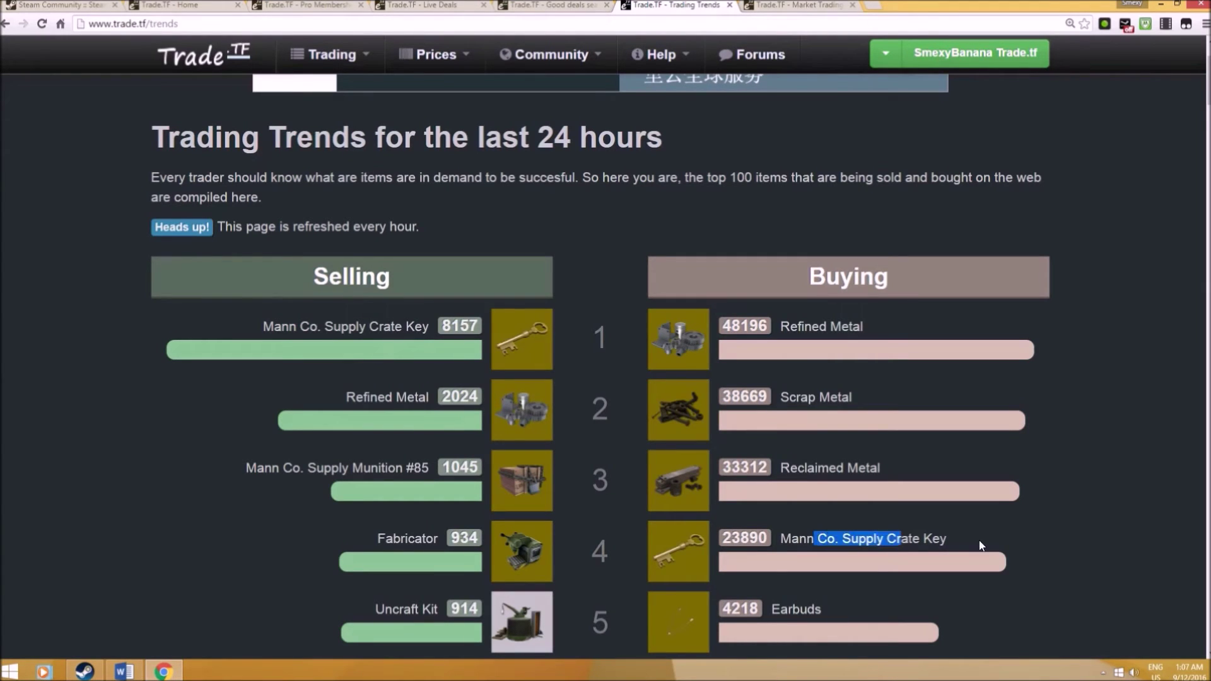
left_click(978, 540)
scroll(952, 530, "down", 2)
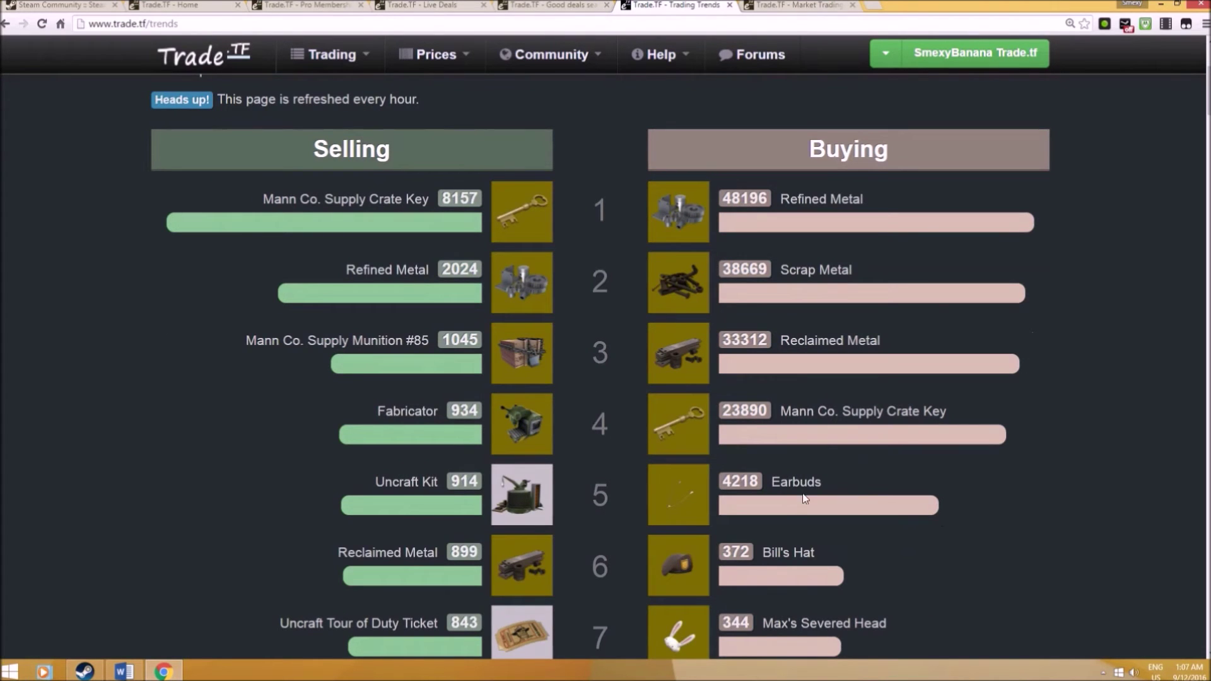
scroll(605, 425, "up", 4)
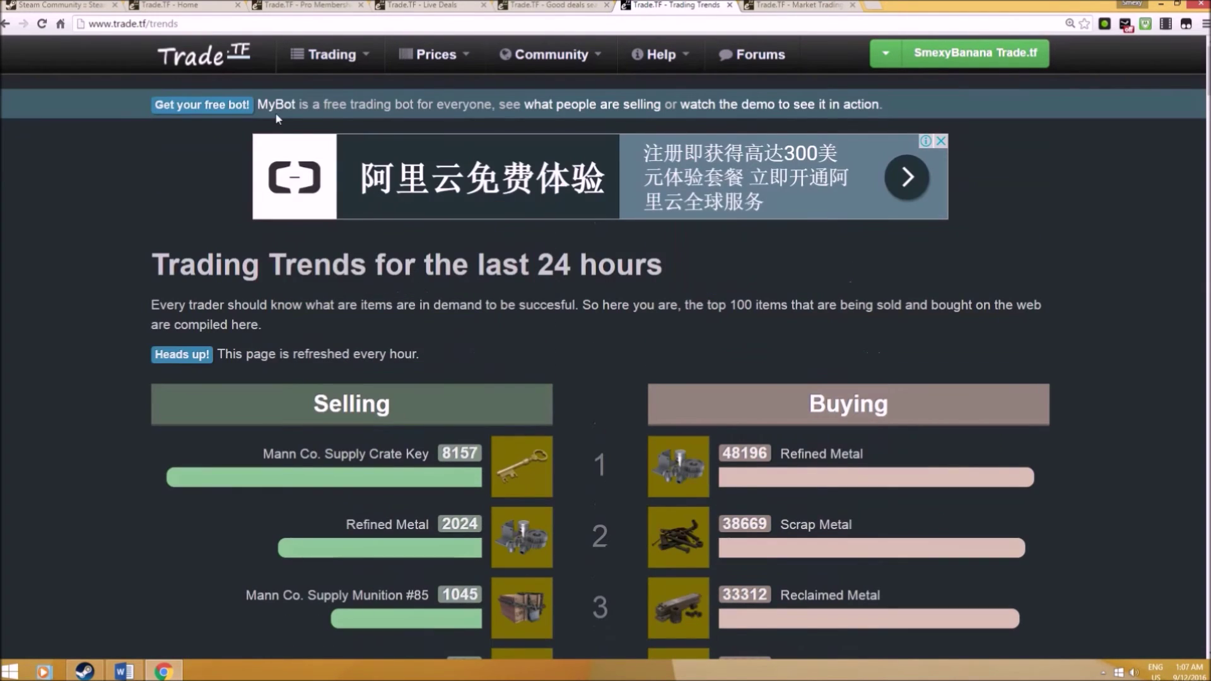
mouse_move(405, 65)
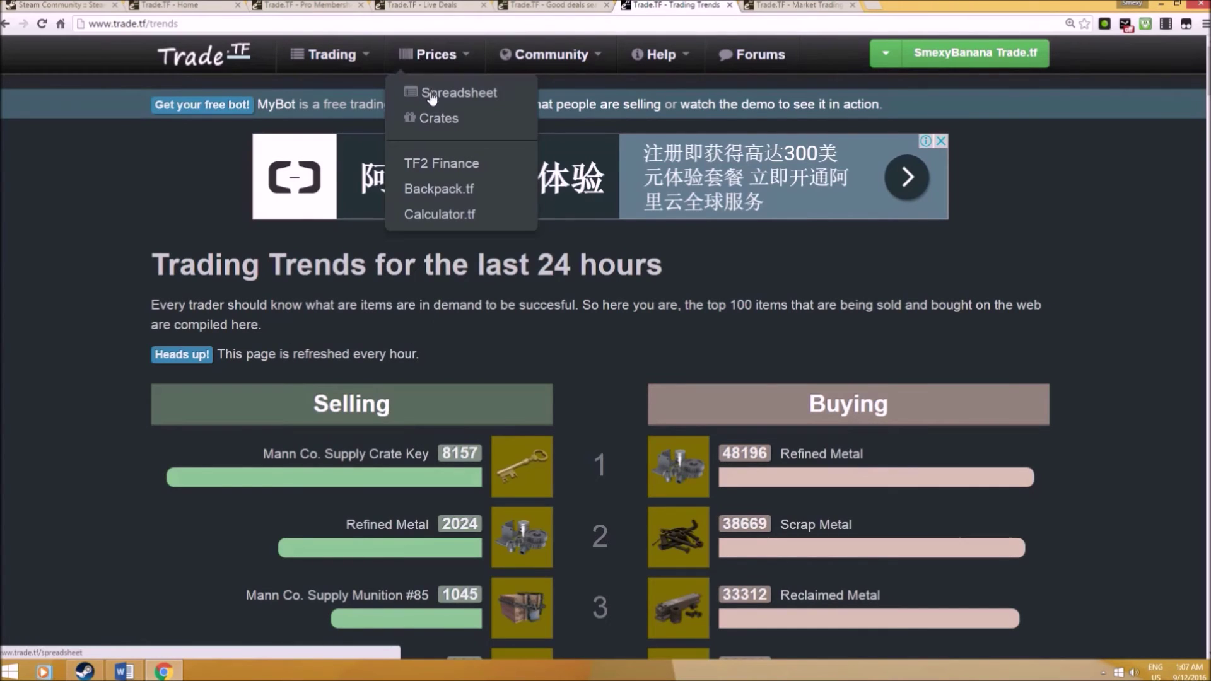
Open Prices > Crates in a new tab and scroll through the All Crates table
right_click(449, 127)
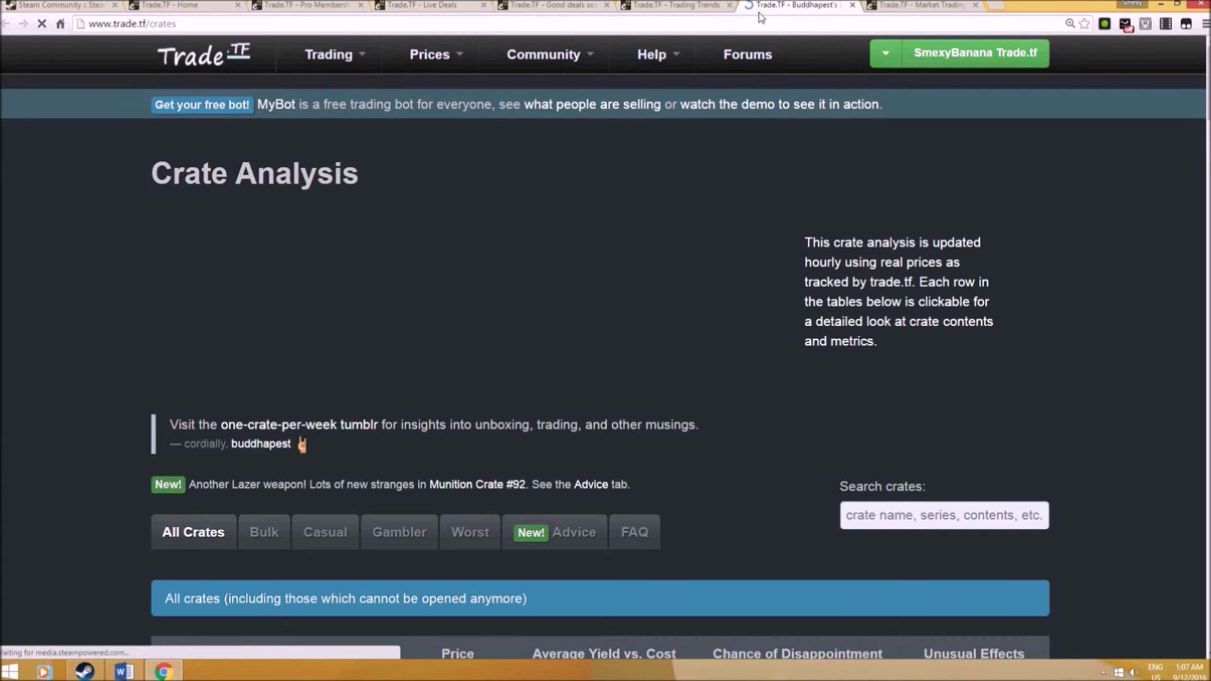
scroll(638, 261, "down", 4)
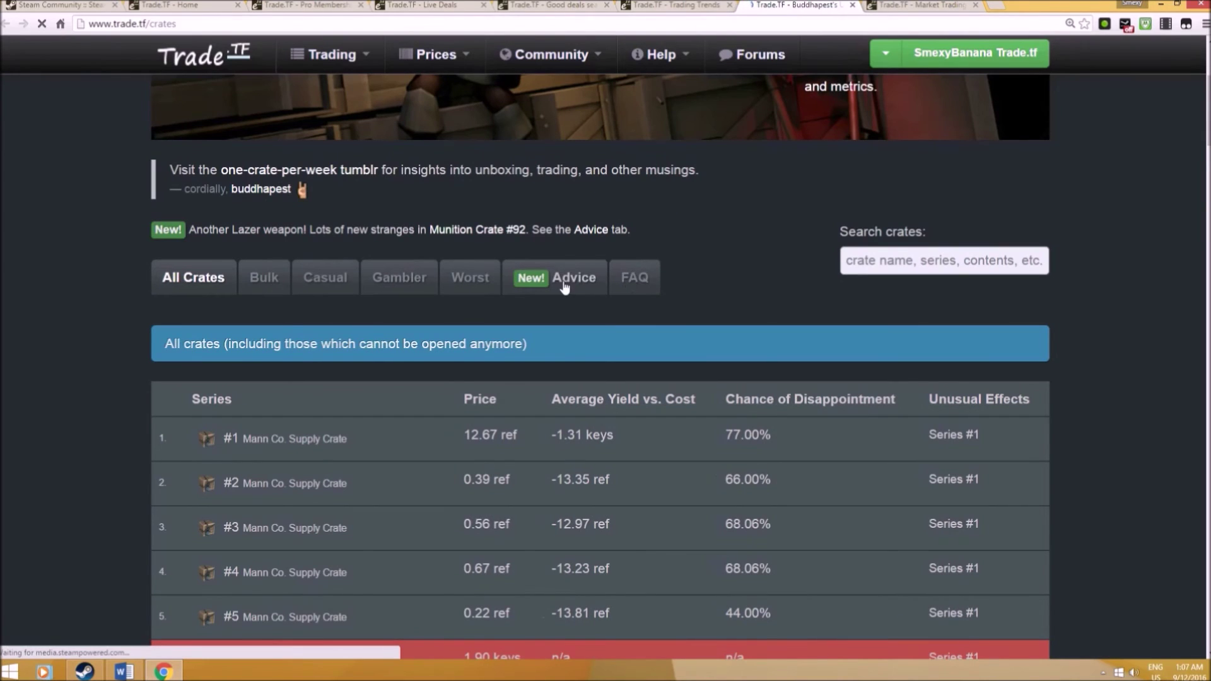
scroll(562, 280, "down", 2)
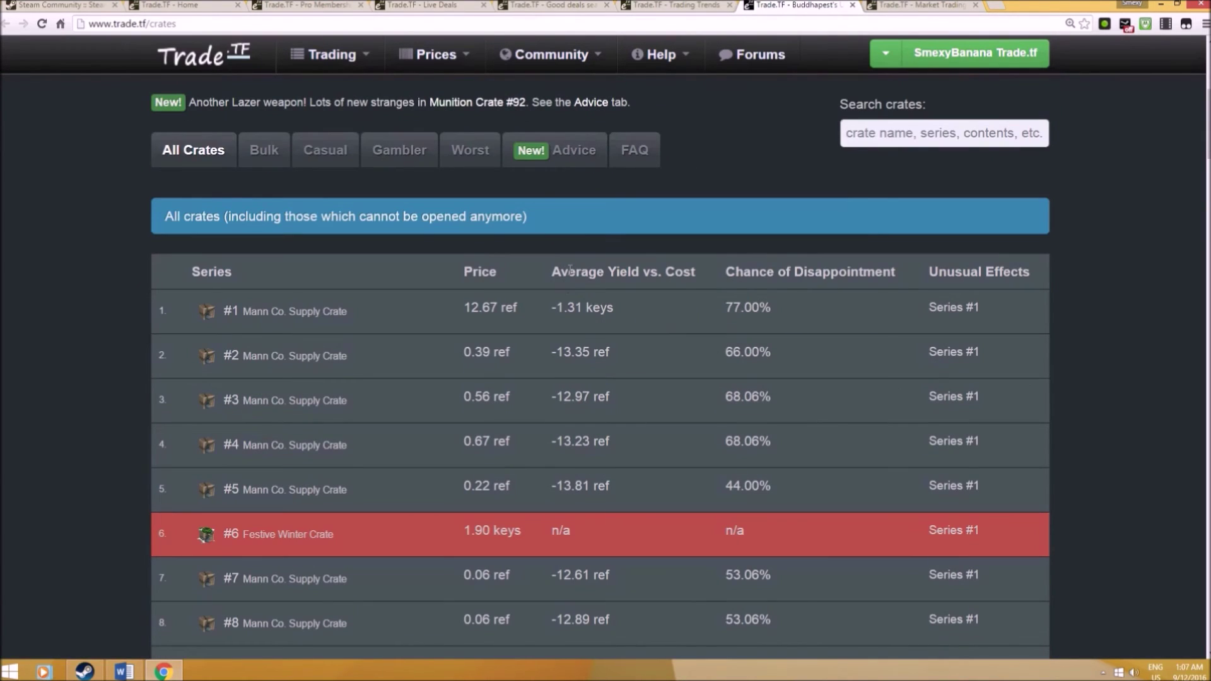
scroll(600, 284, "down", 4)
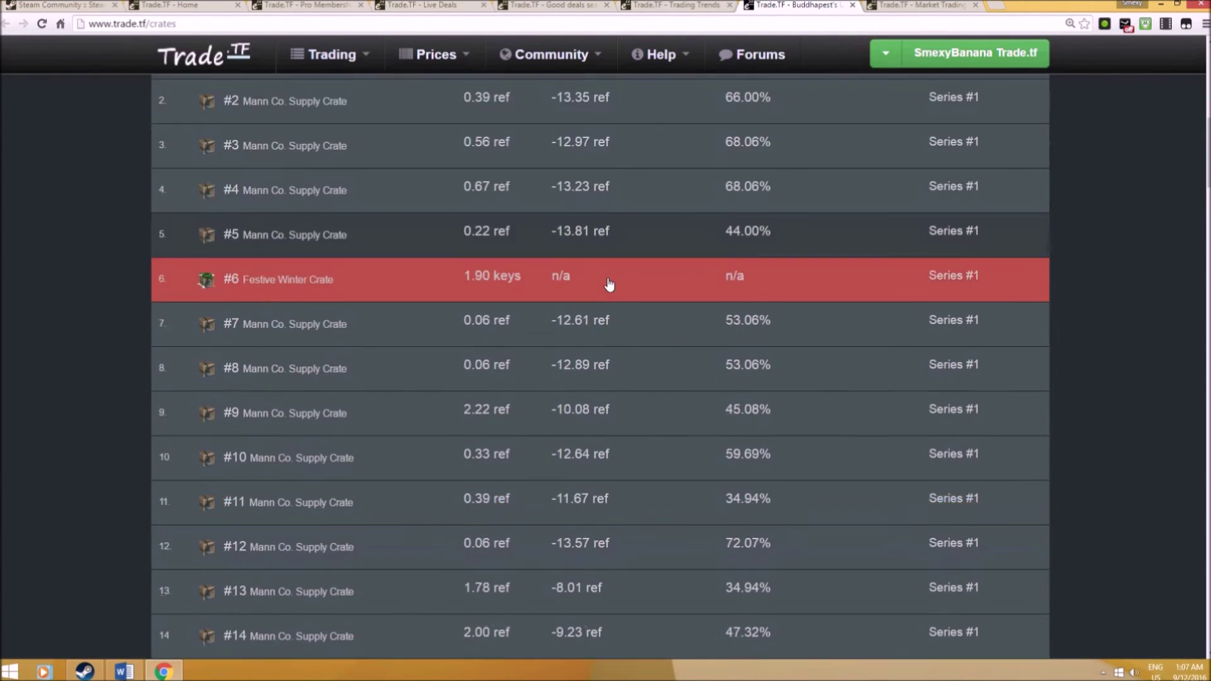
scroll(543, 283, "up", 5)
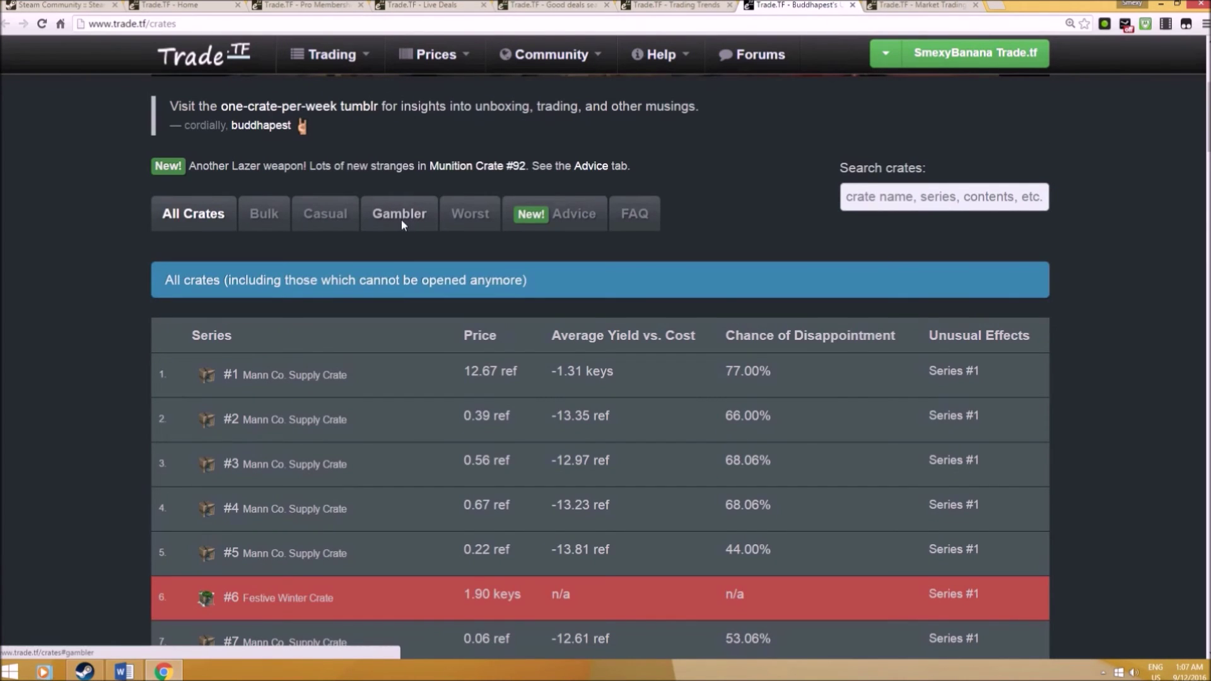
left_click(401, 219)
Scroll through the Gambler crate ranking, led by #92 Mann Co. Supply Munition at 9.65% profit chance
scroll(631, 350, "up", 1)
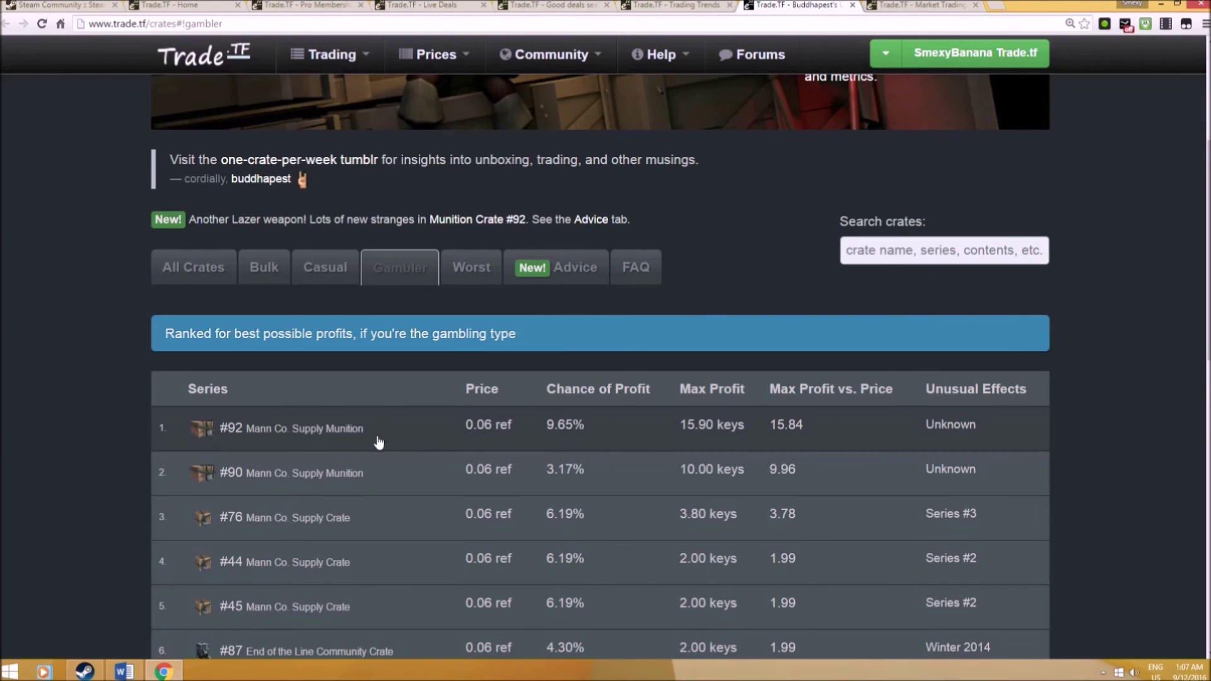
scroll(374, 479, "down", 2)
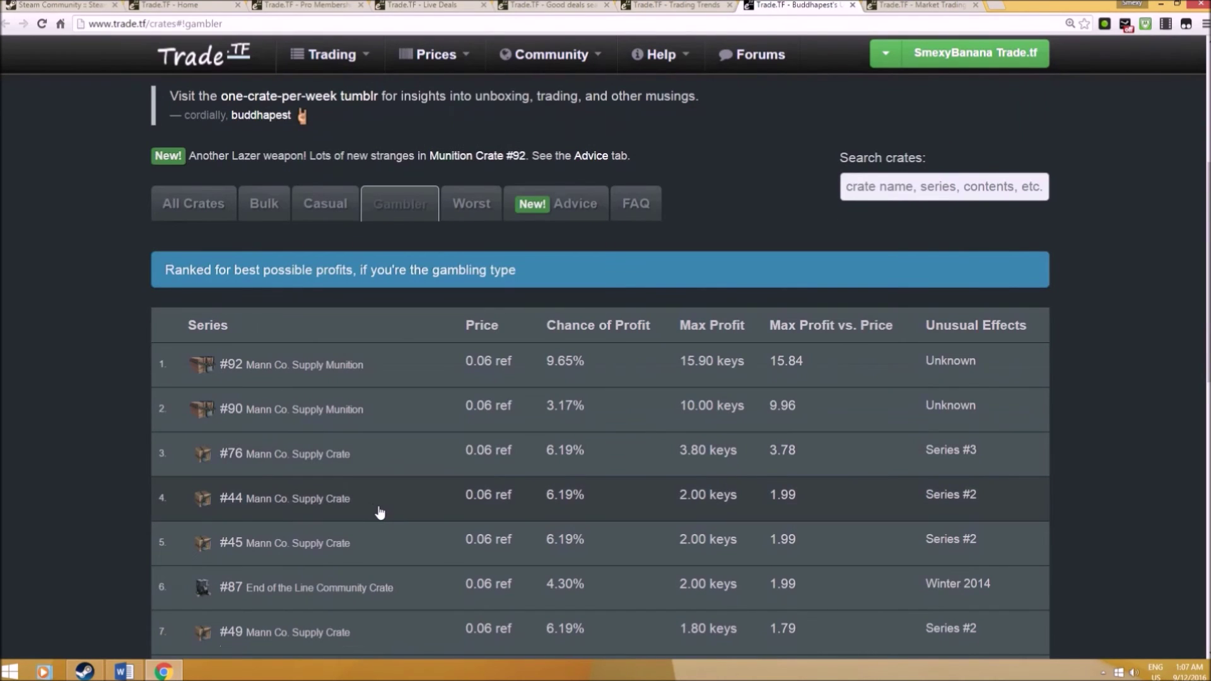
scroll(395, 501, "down", 2)
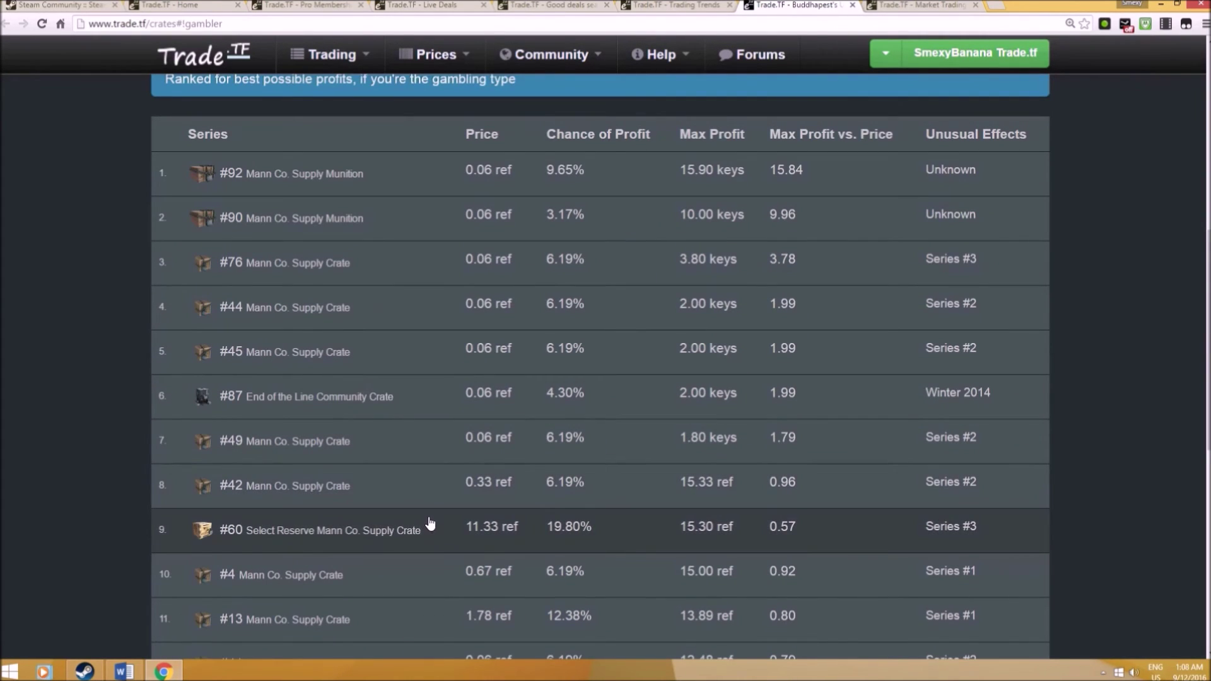
scroll(431, 523, "up", 3)
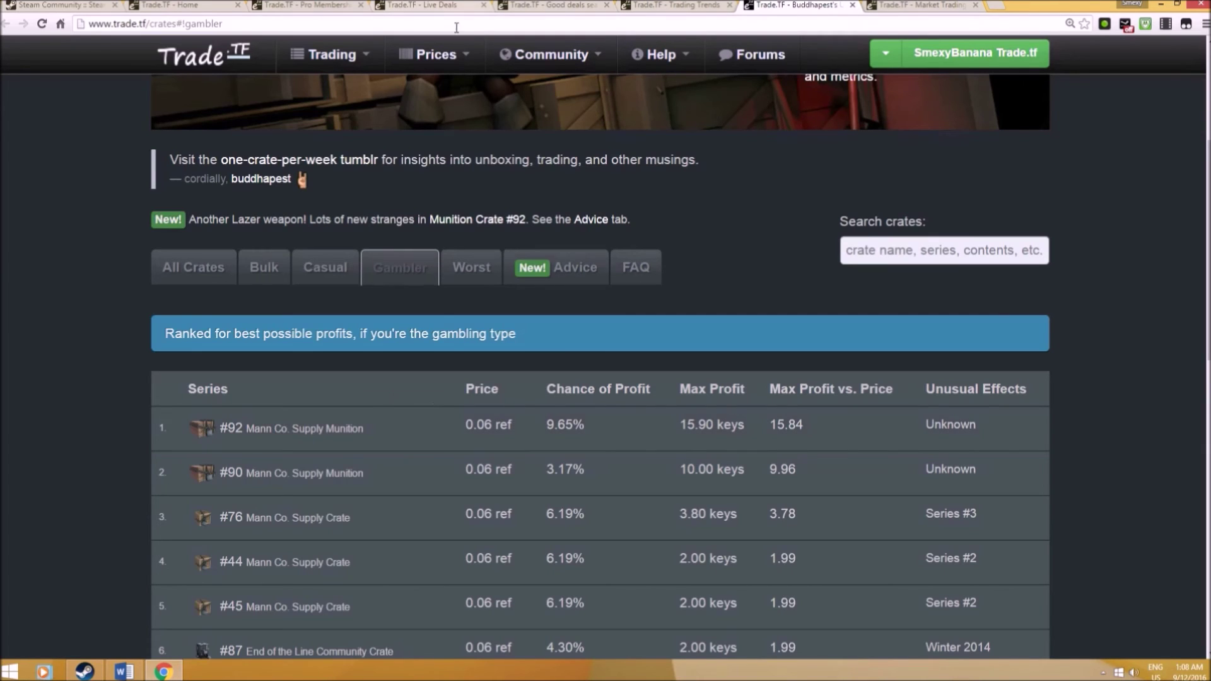
mouse_move(457, 63)
mouse_move(541, 58)
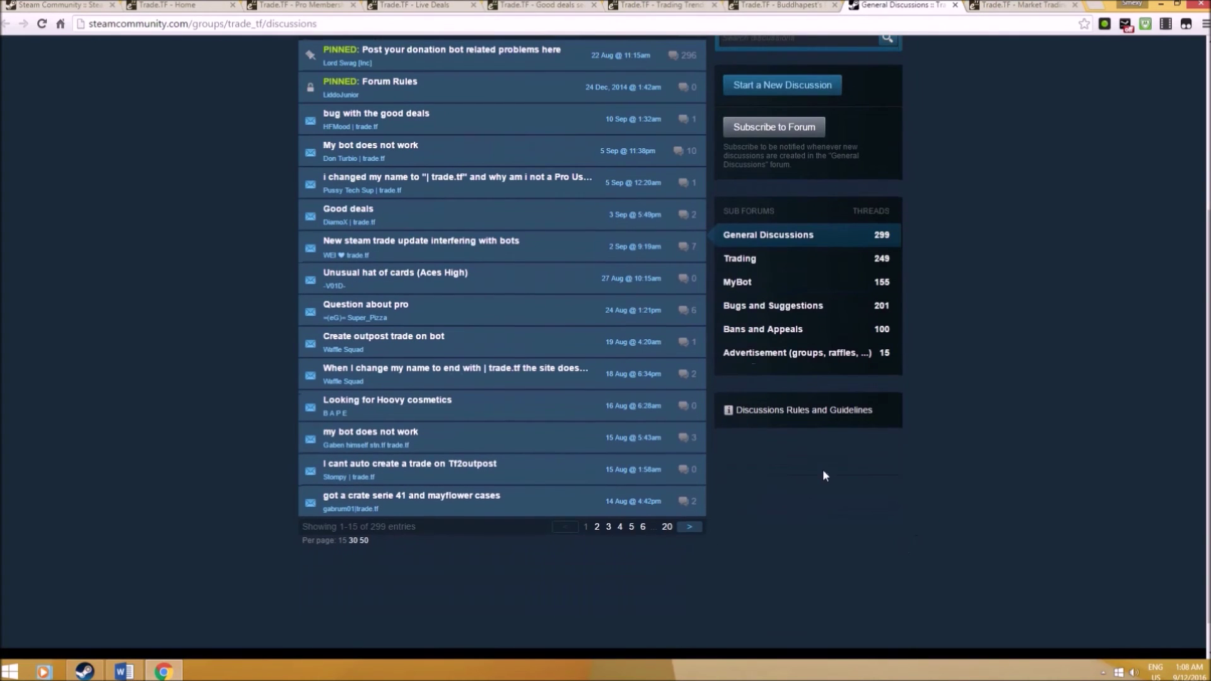
Scroll the Trade.tf group's General Discussions threads, then return to the Trade.TF crates tab
scroll(823, 477, "up", 1)
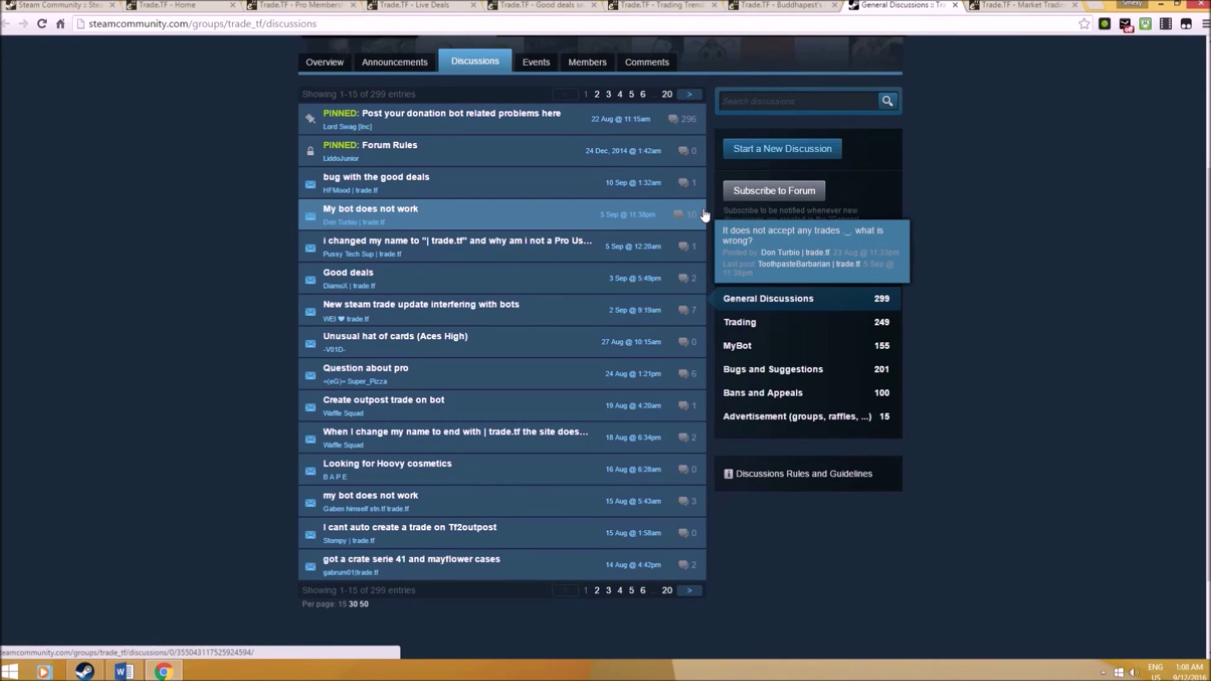
left_click(744, 6)
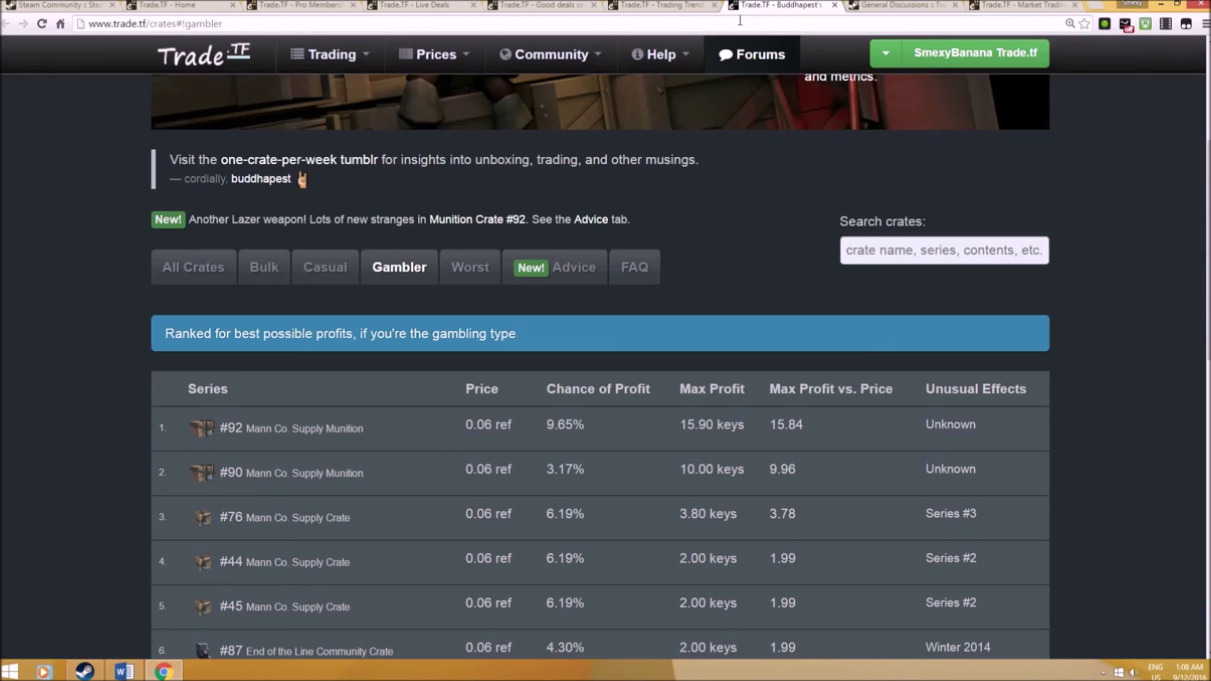
Return to the Trade.tf home page and open MyBot's TamperMonkey and Robot plugin setup steps
left_click(217, 63)
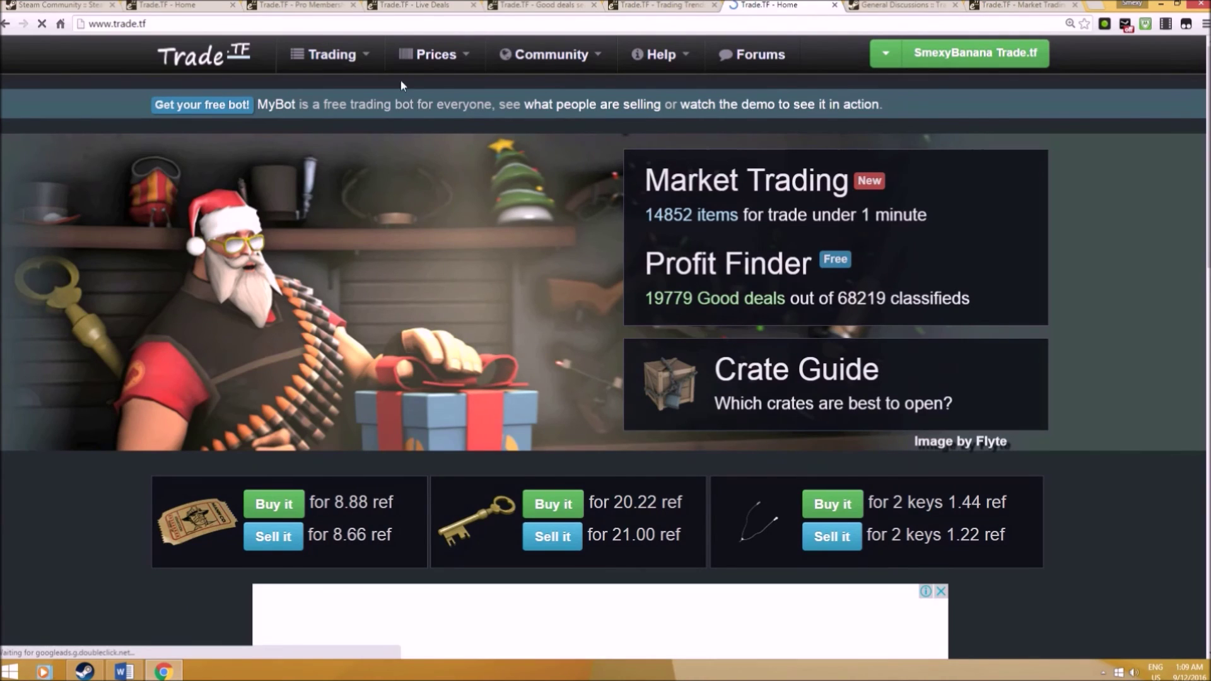
mouse_move(351, 68)
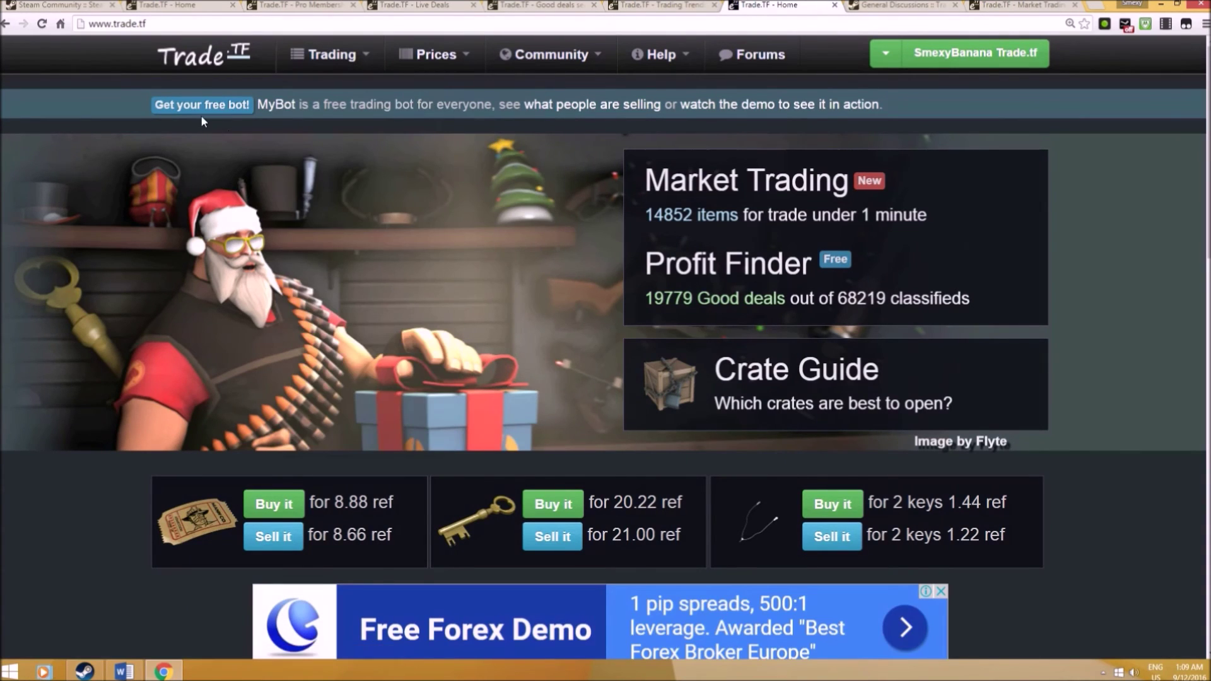
left_click(273, 106)
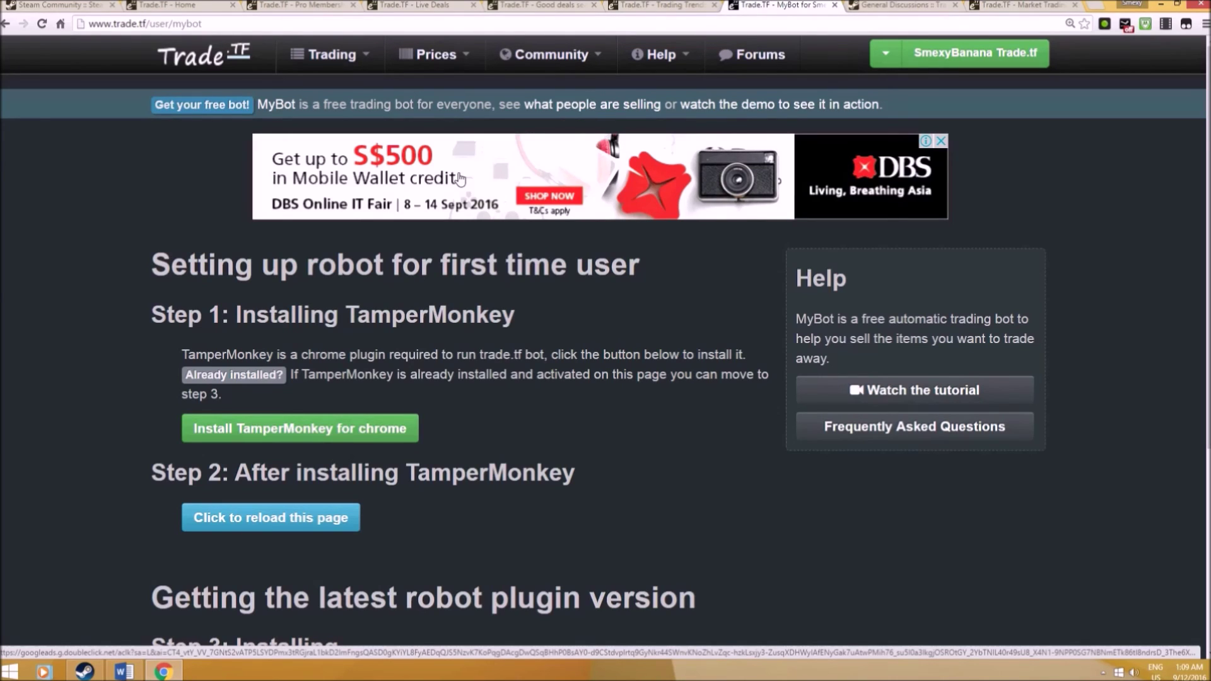
scroll(474, 237, "down", 5)
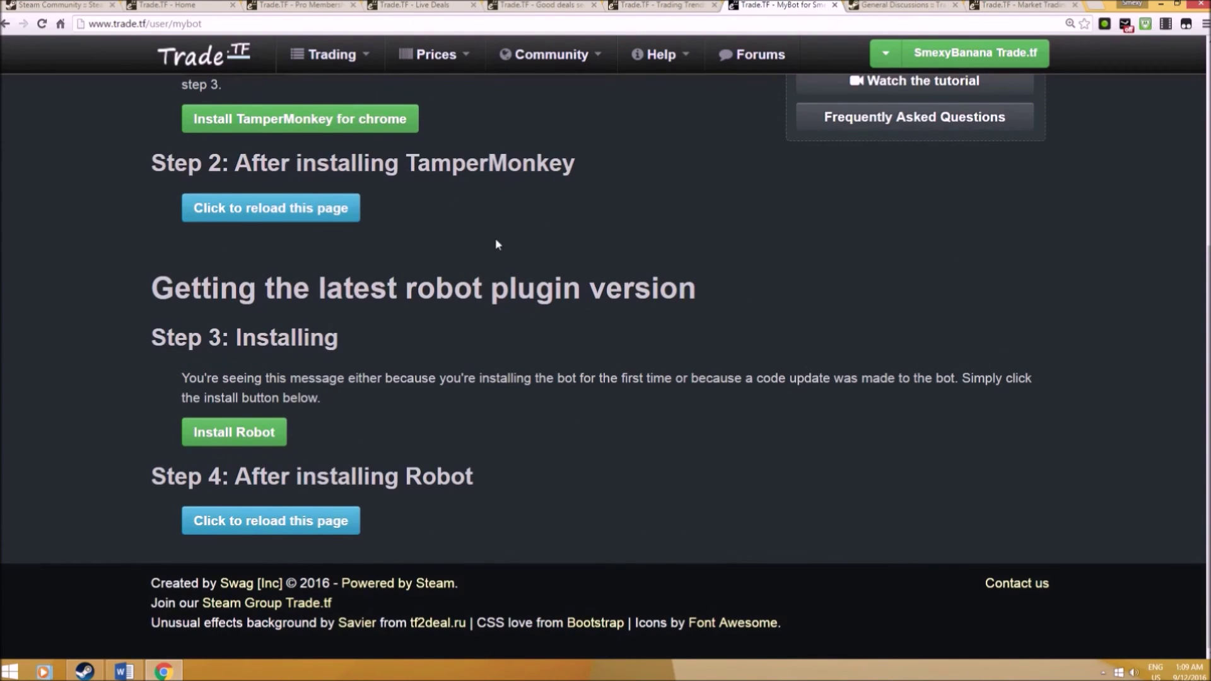
scroll(496, 245, "up", 2)
scroll(487, 265, "down", 2)
mouse_move(339, 56)
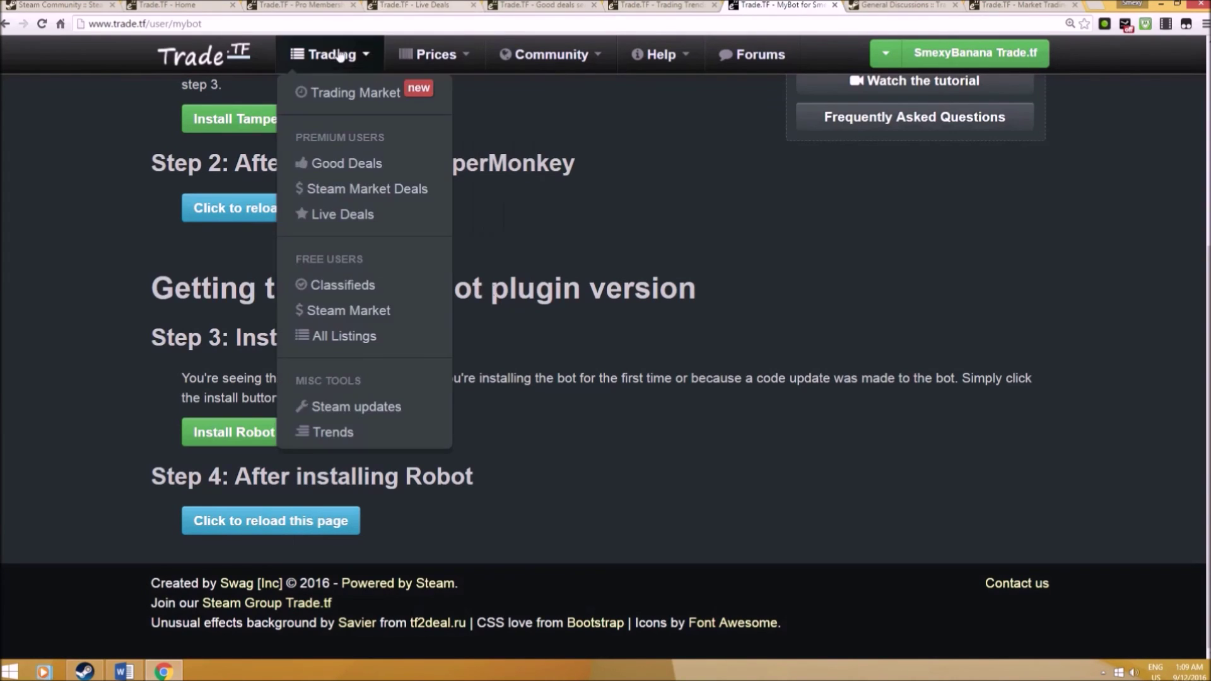
Open the Trading Market and scroll its Buyers grid and Sellers list, then back to the top
left_click(339, 93)
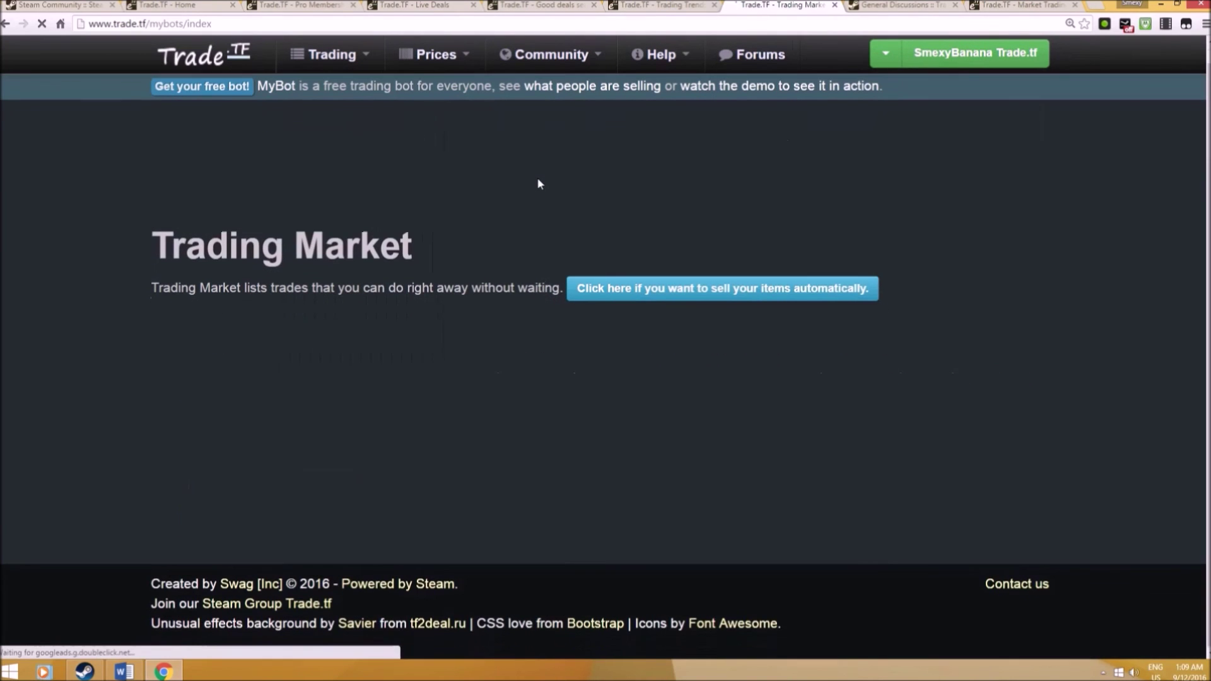
scroll(538, 185, "down", 1)
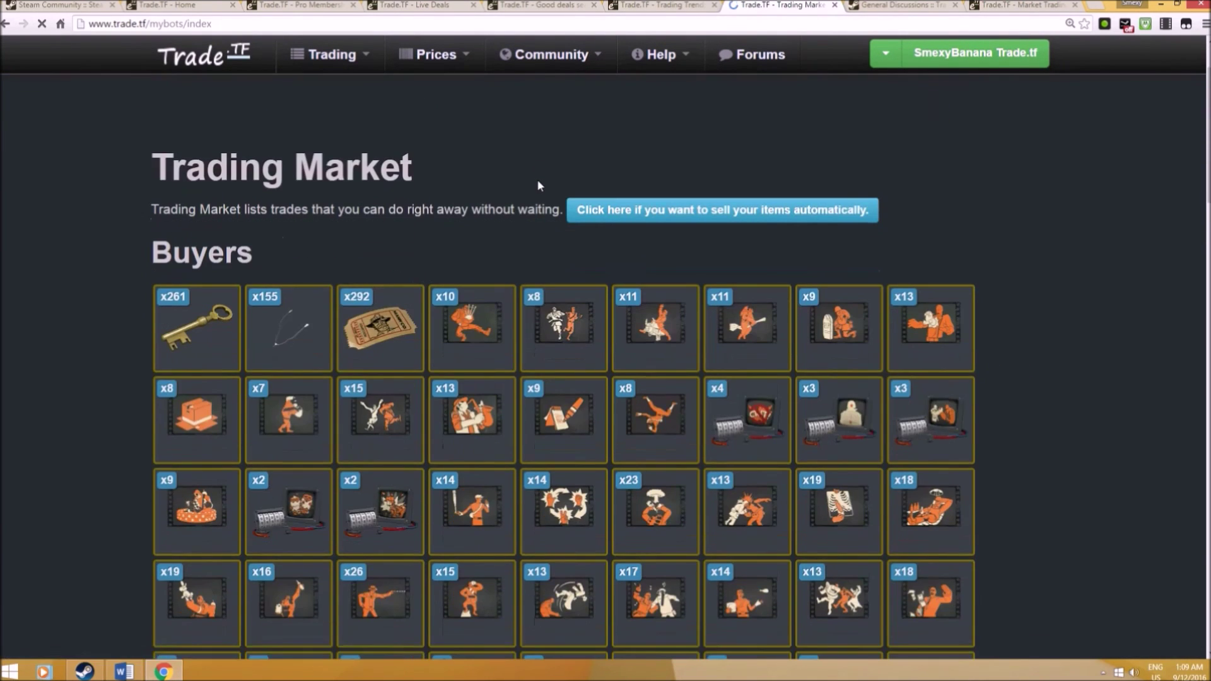
scroll(539, 184, "down", 2)
scroll(765, 244, "down", 9)
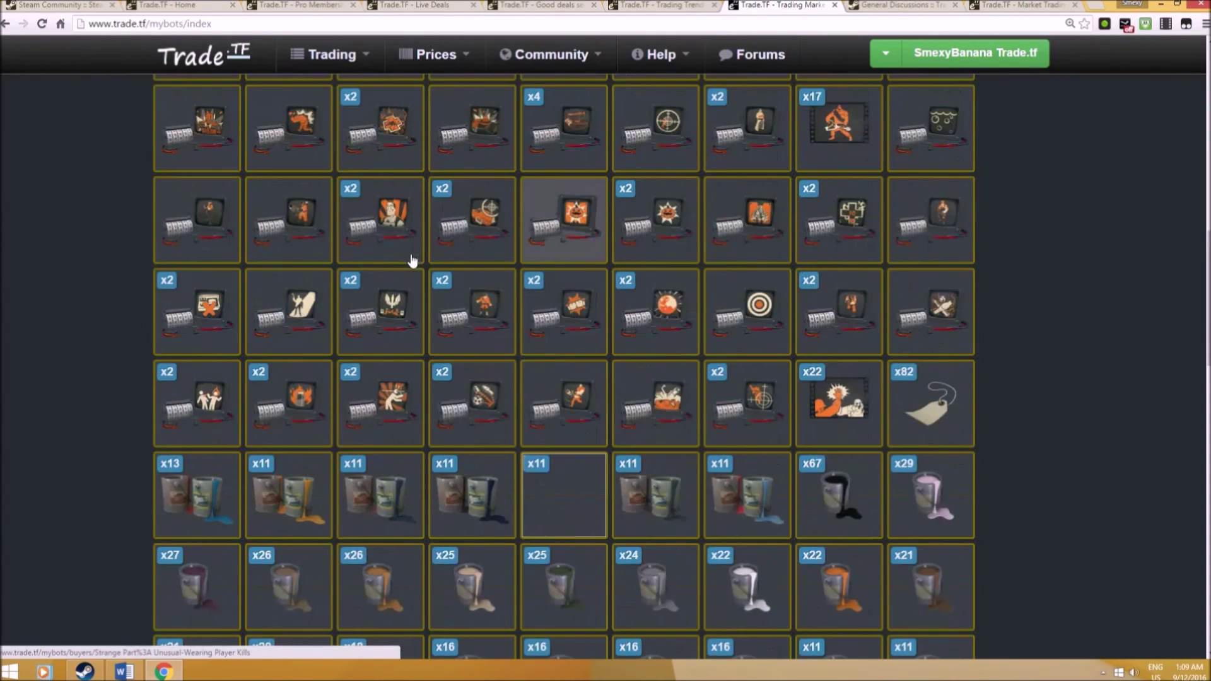
scroll(412, 260, "down", 8)
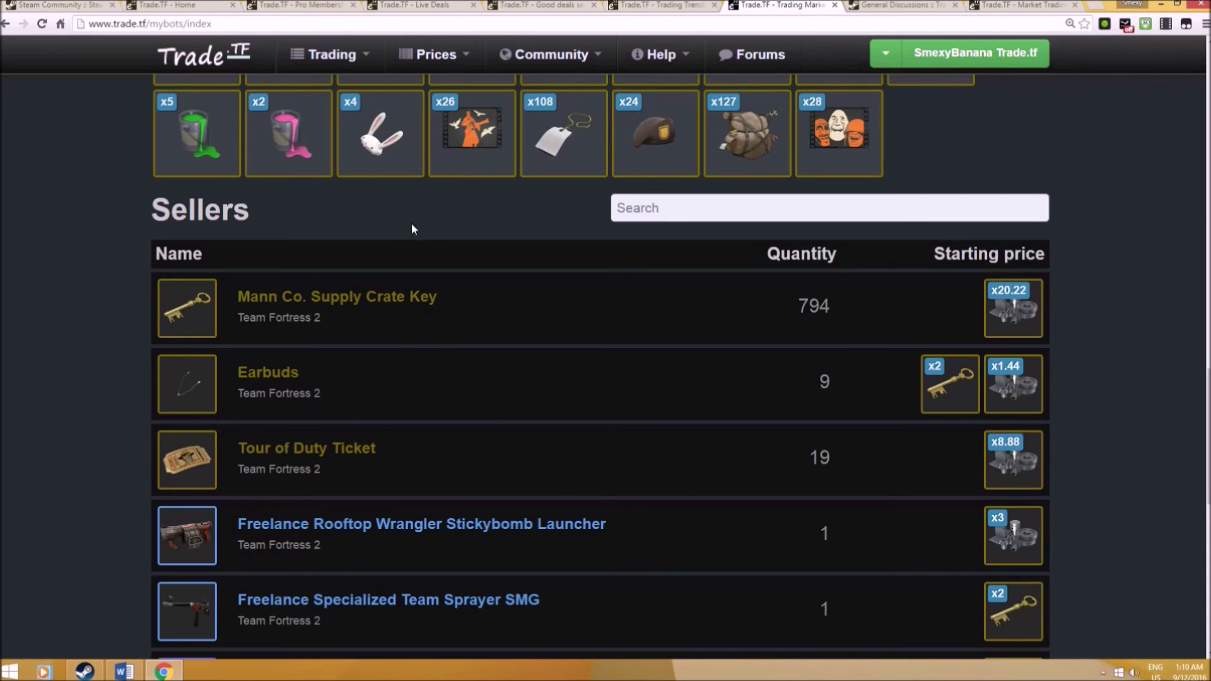
scroll(411, 227, "up", 12)
scroll(451, 330, "up", 6)
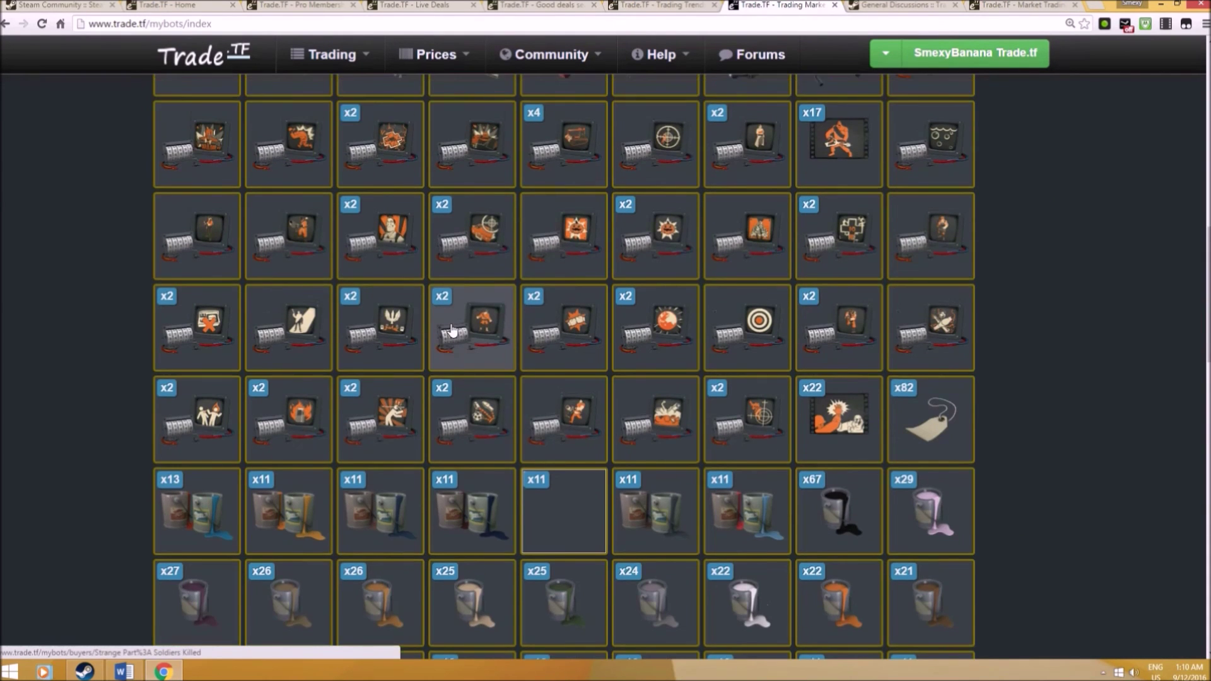
scroll(440, 323, "up", 3)
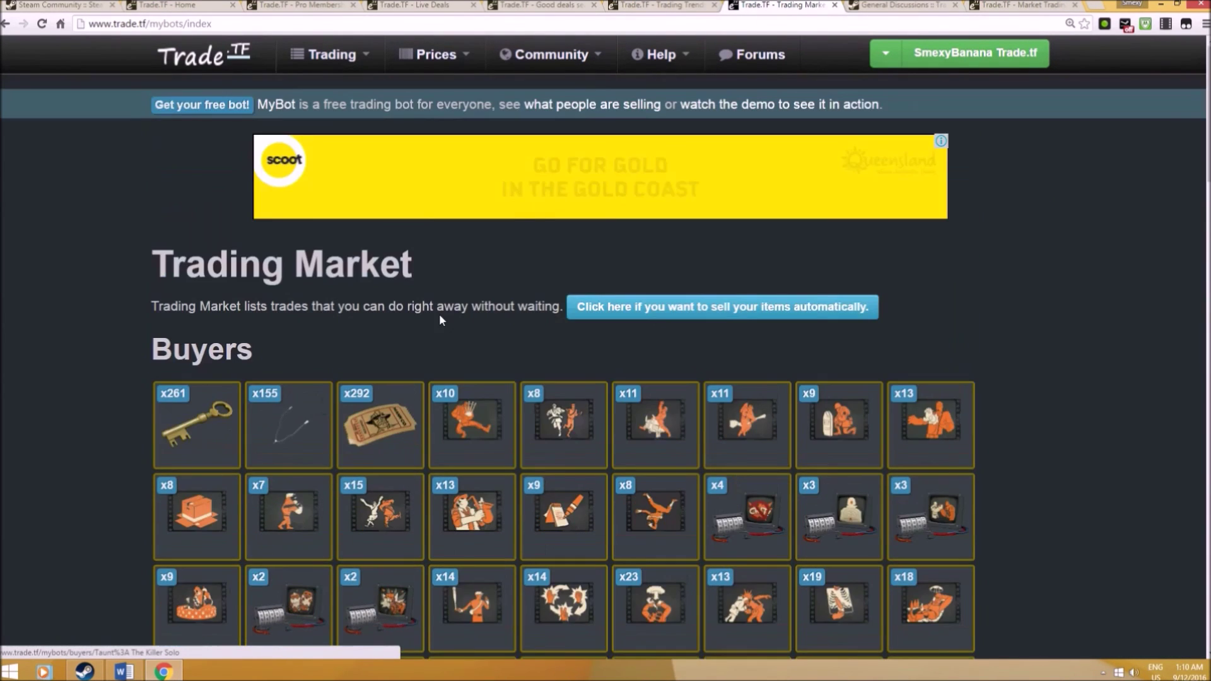